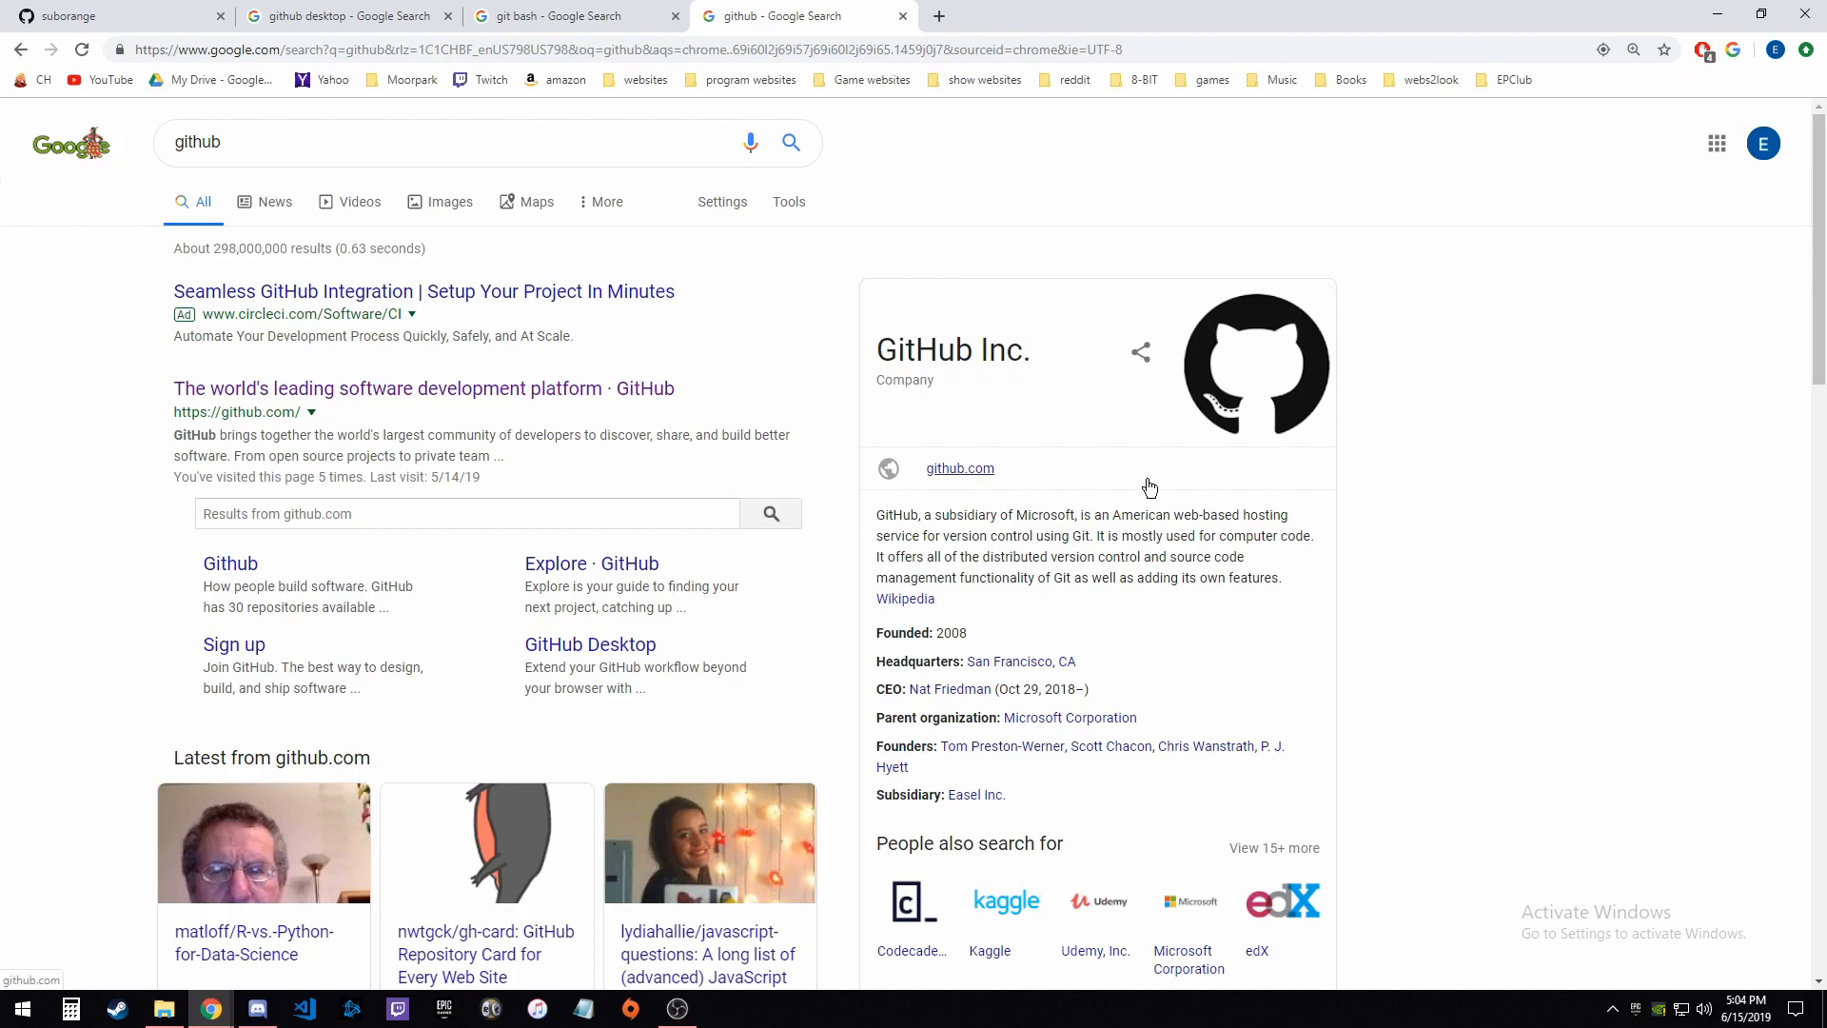
Step: Switch to the open GitHub profile page and open the form for creating a new repository
drag(1164, 520, 1295, 524)
click(891, 534)
click(139, 8)
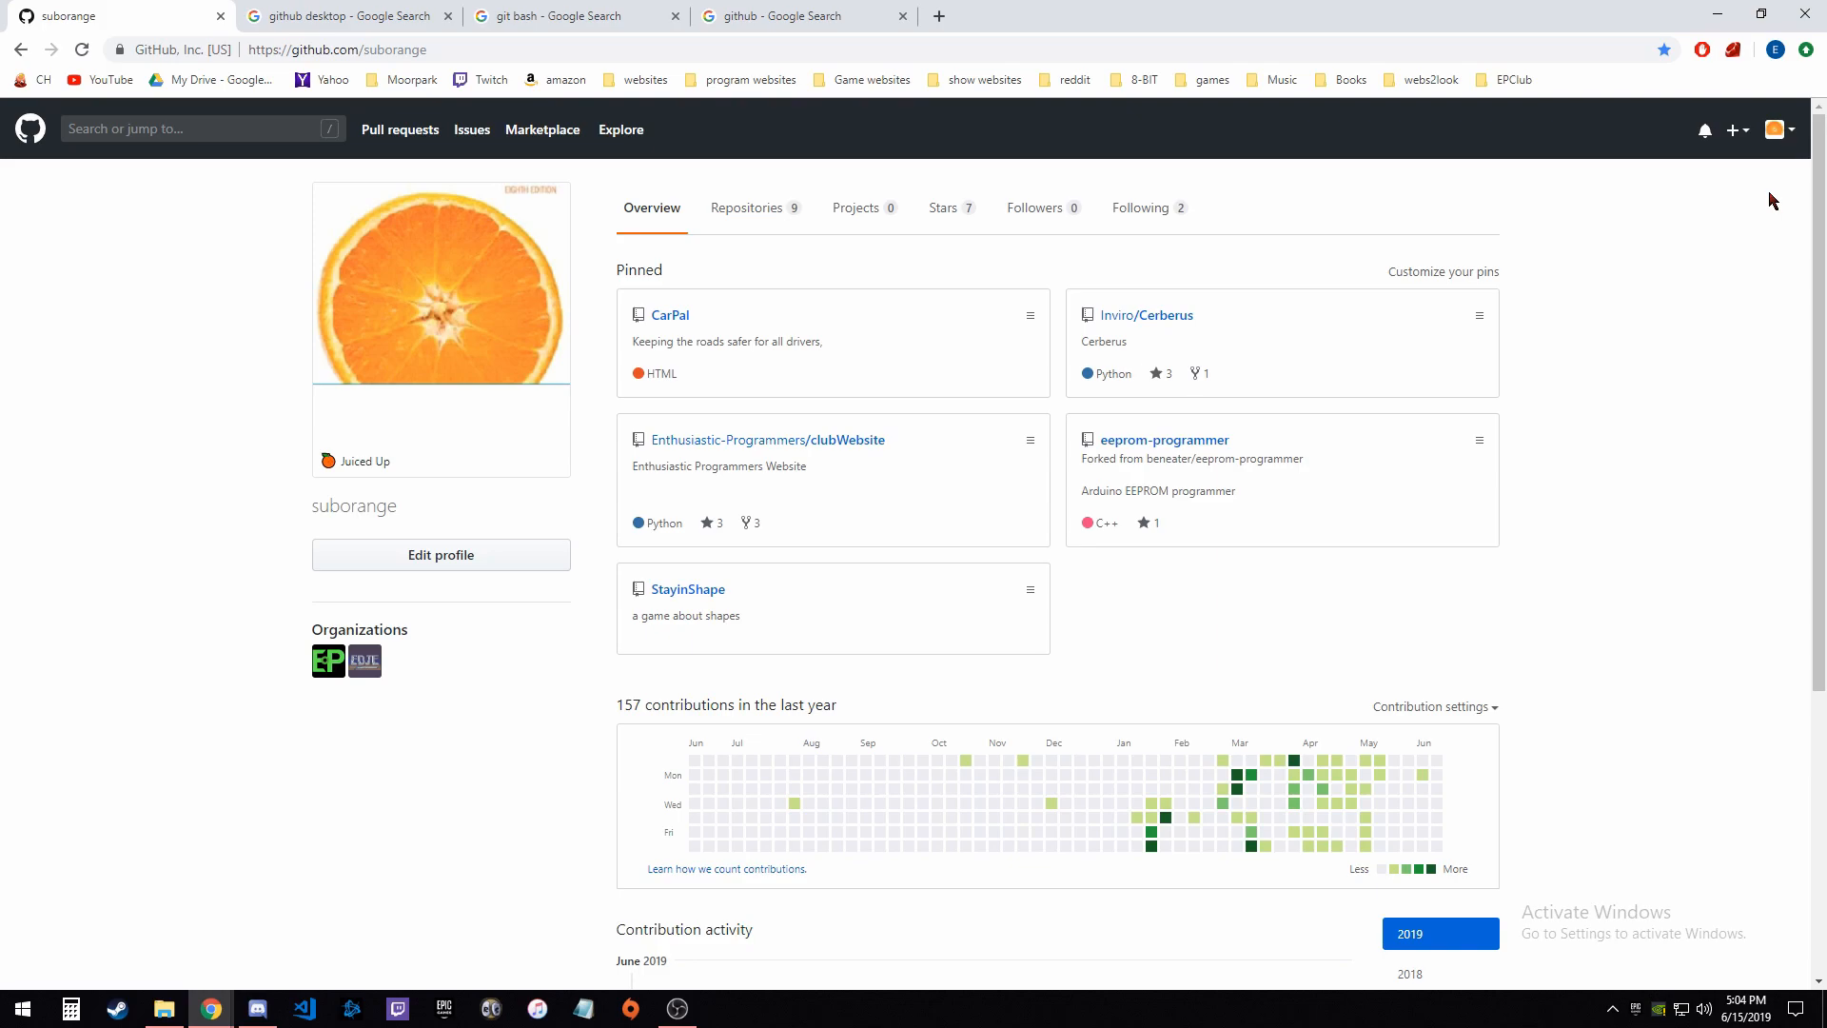
click(1750, 135)
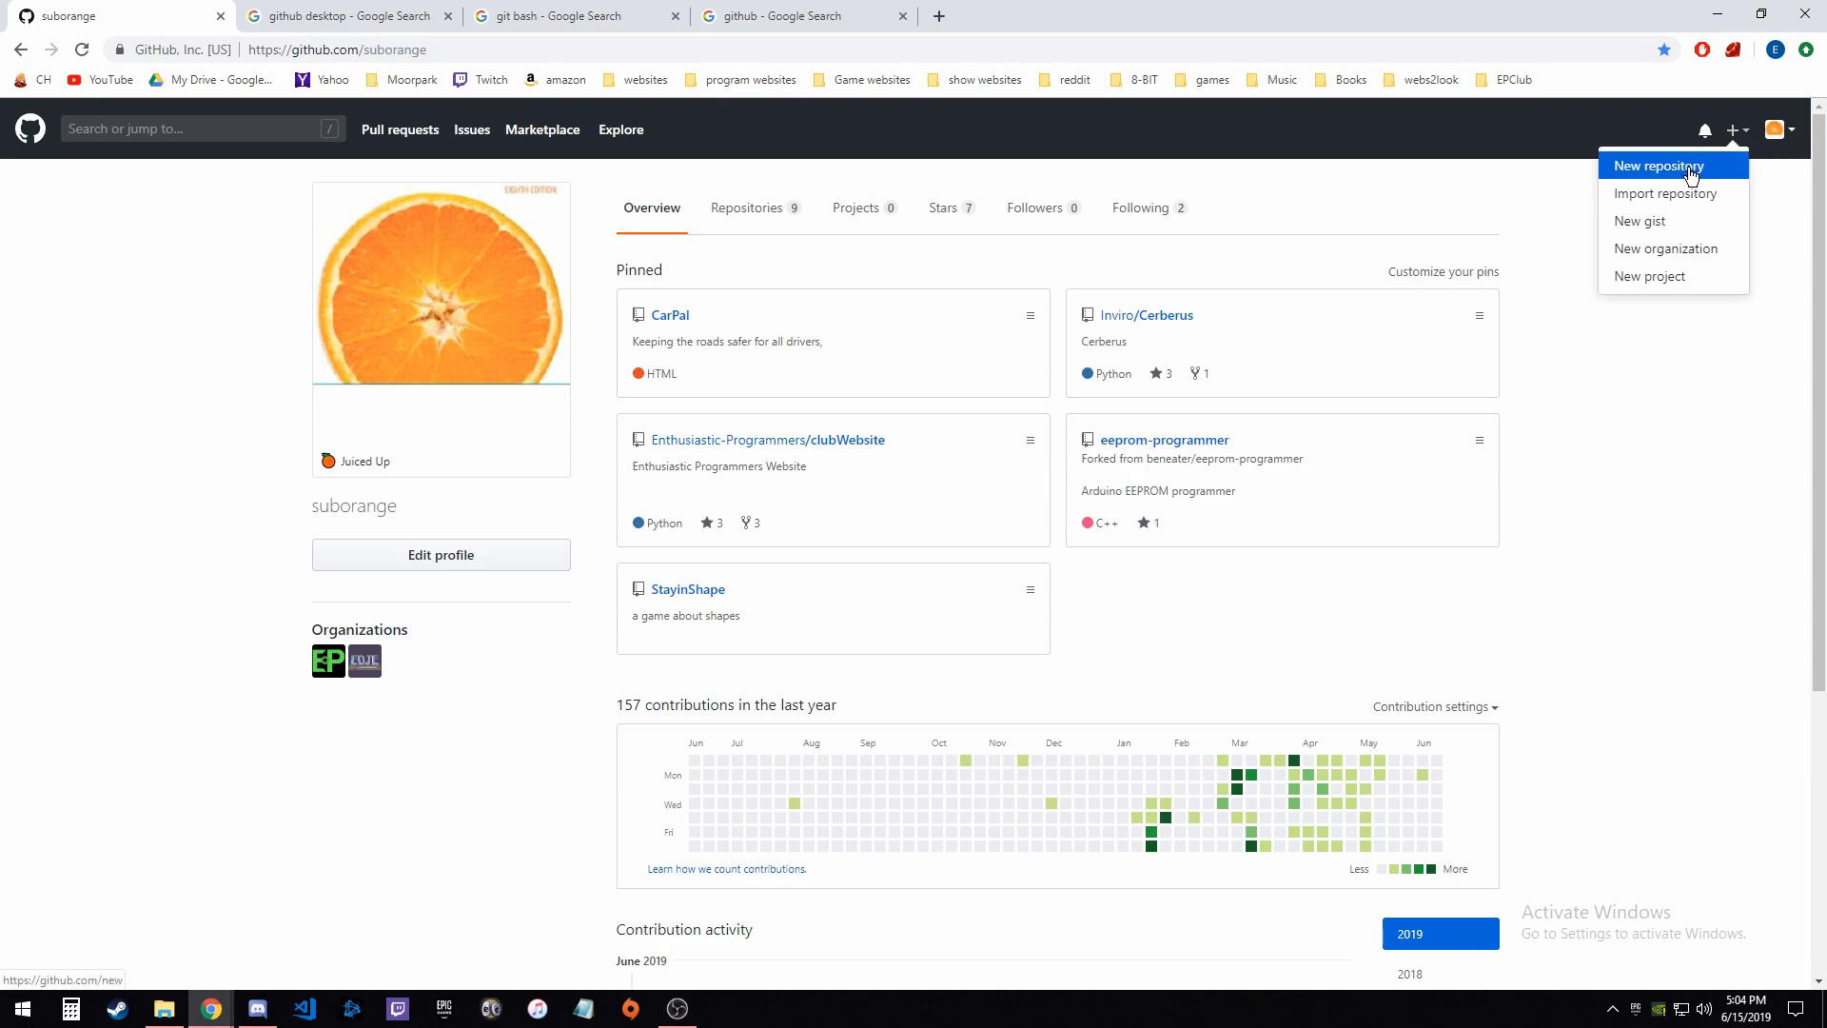
click(1781, 131)
click(1782, 130)
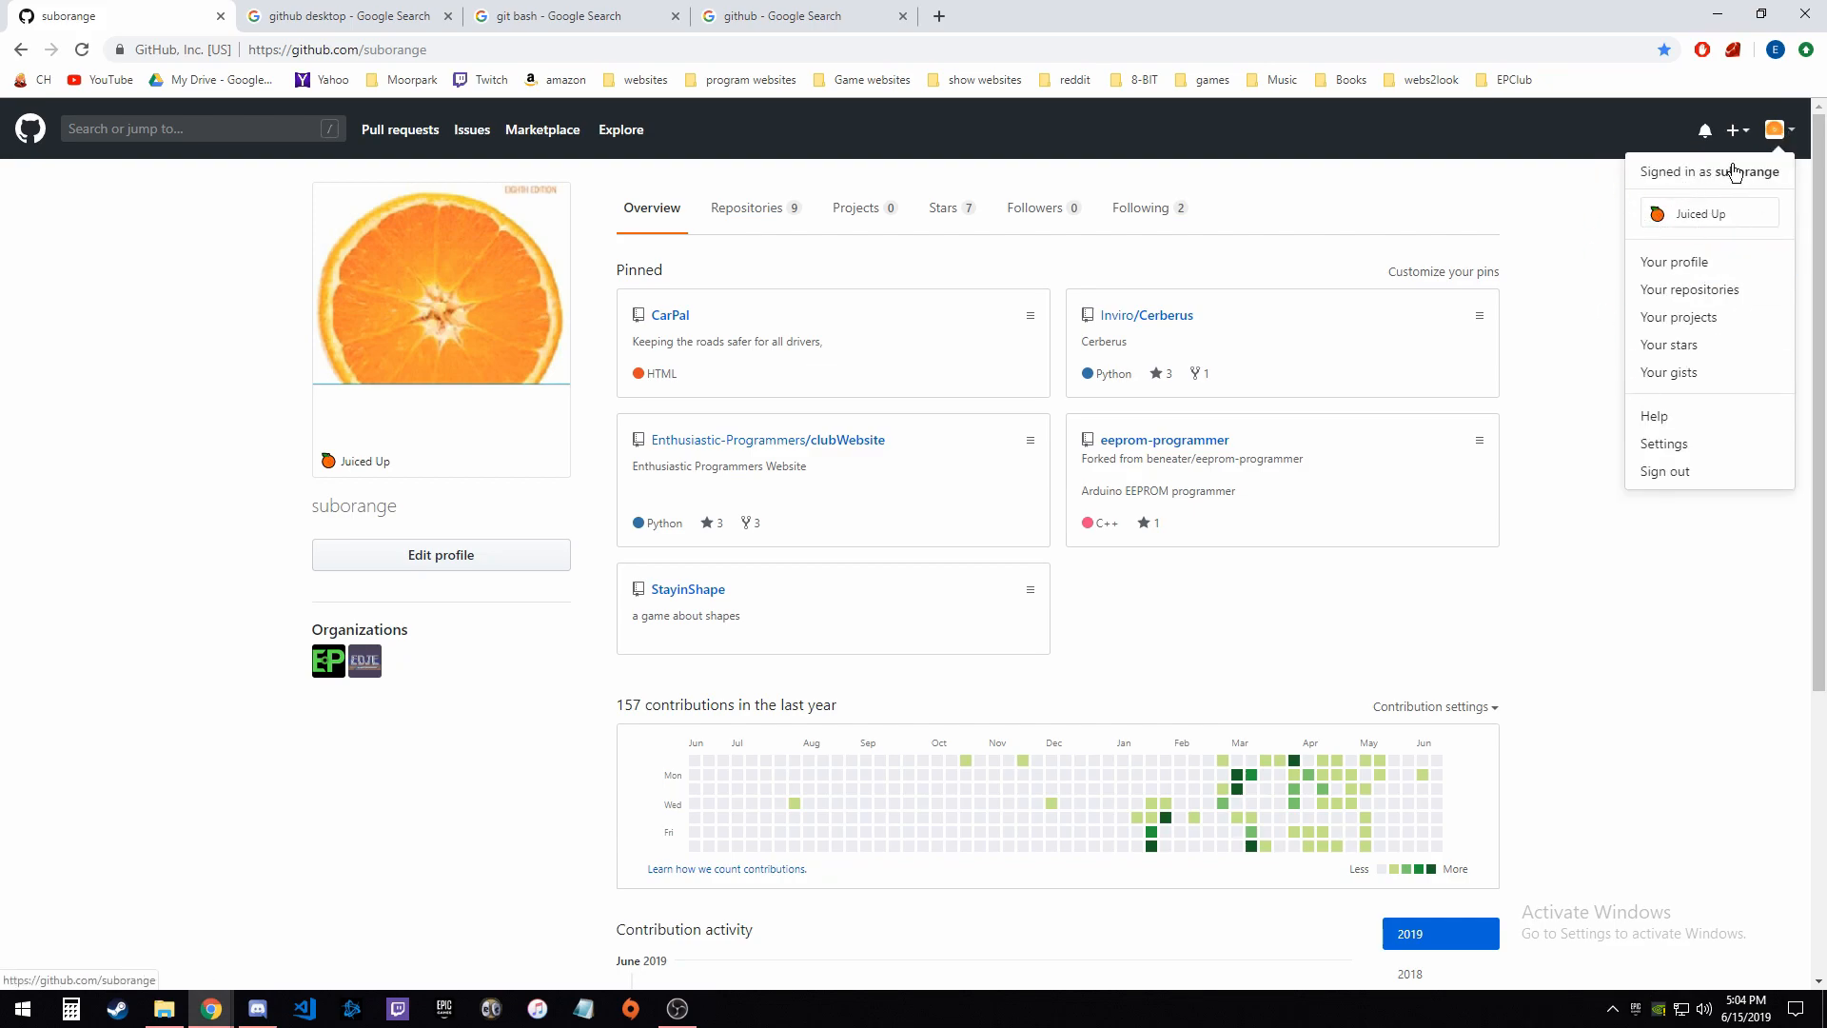
click(1735, 131)
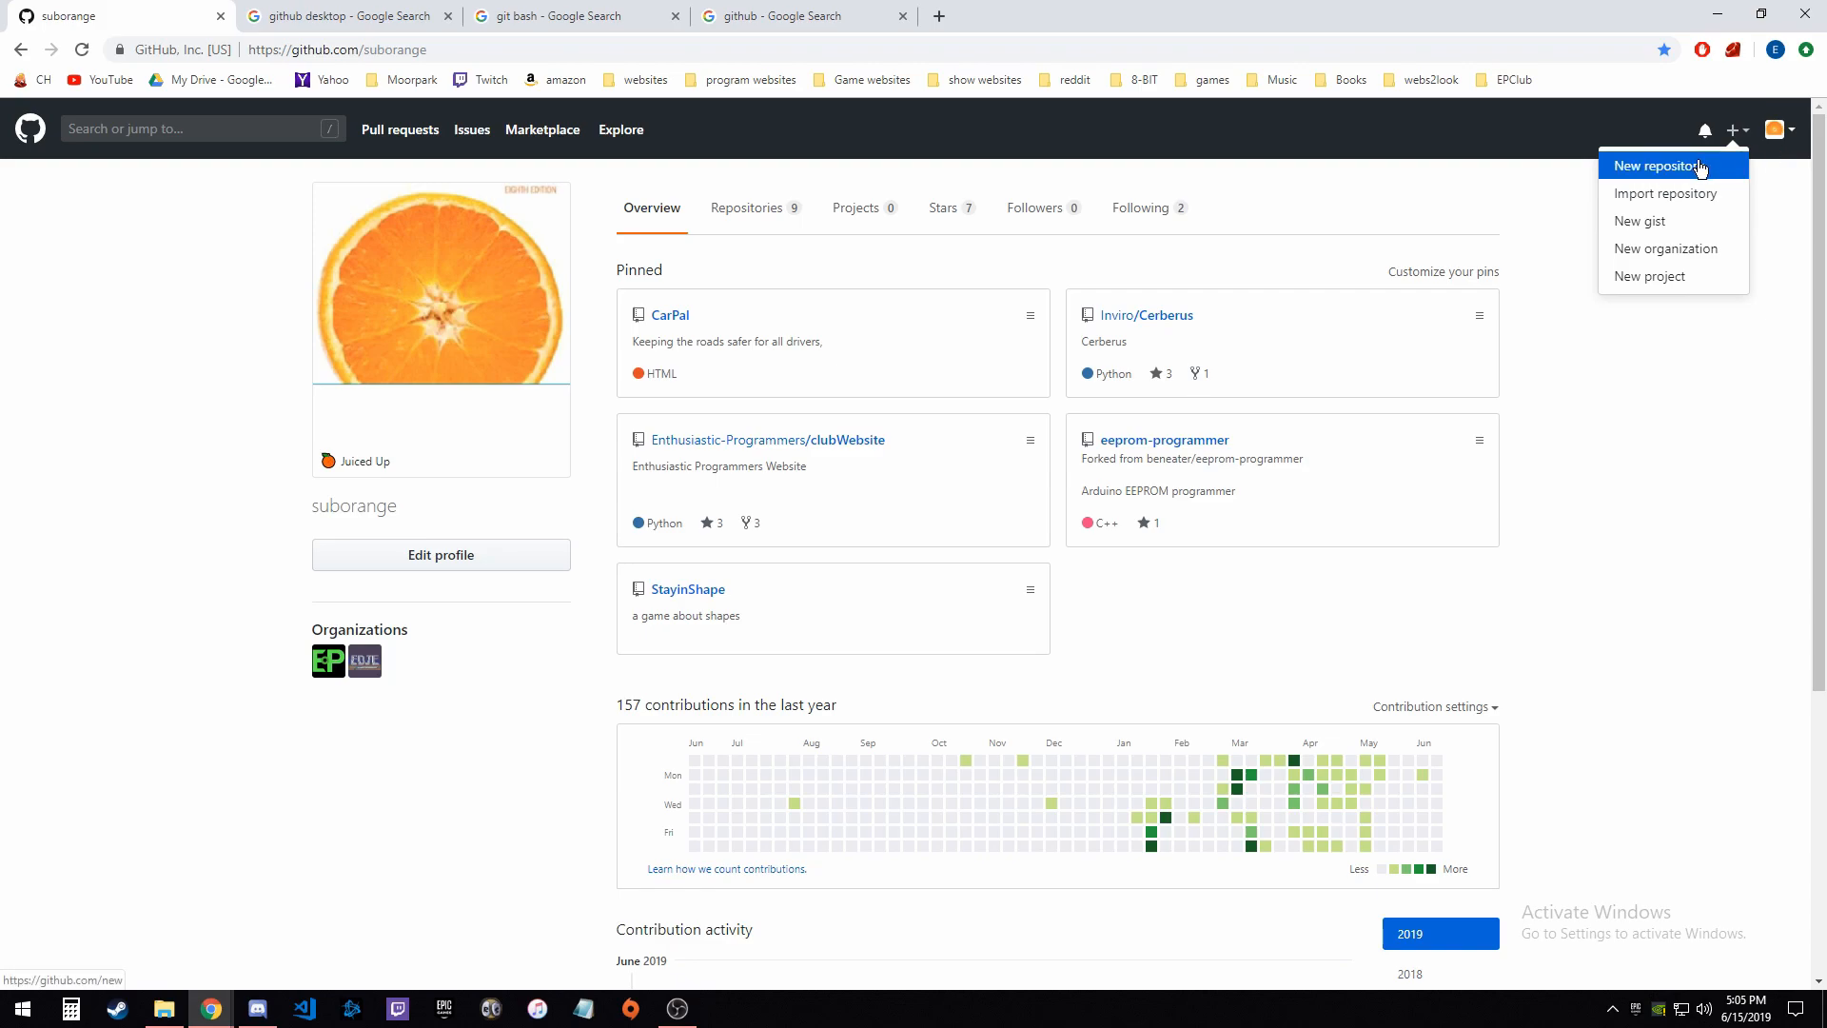
click(1682, 169)
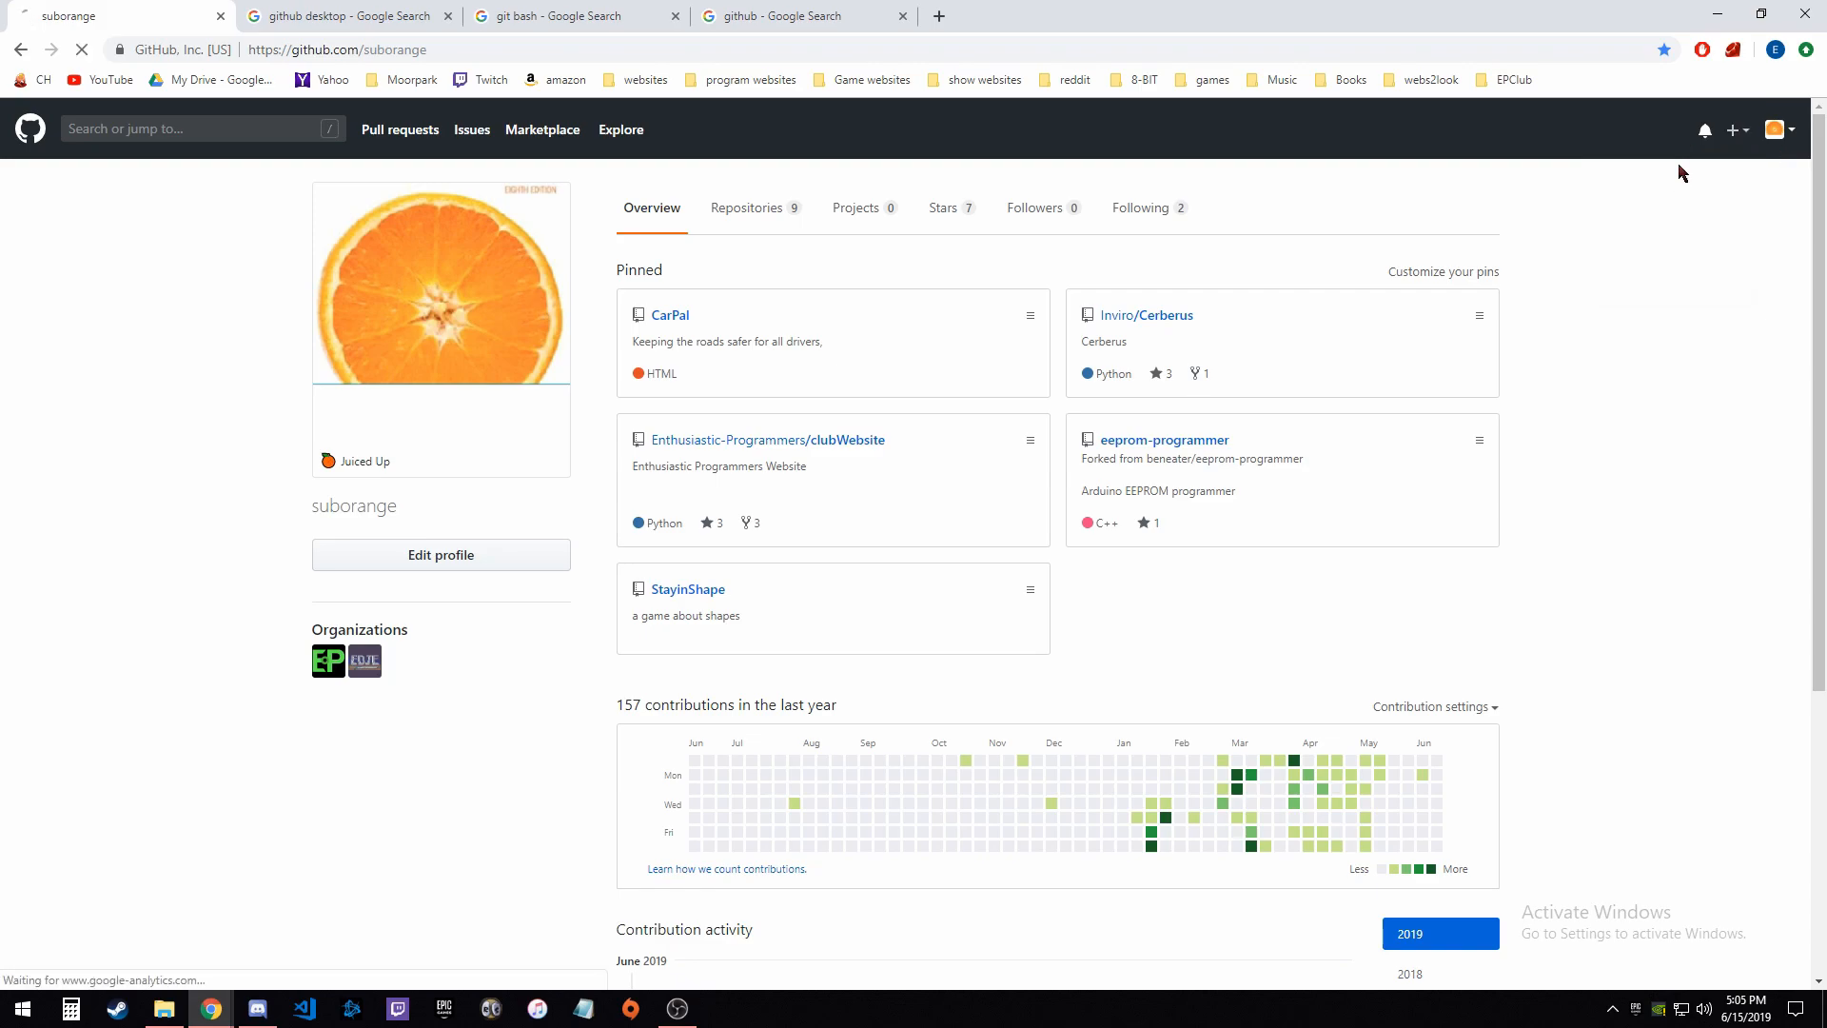
Step: Name the new repository githubTest with the description "test for github" and have it initialized with a README
click(795, 370)
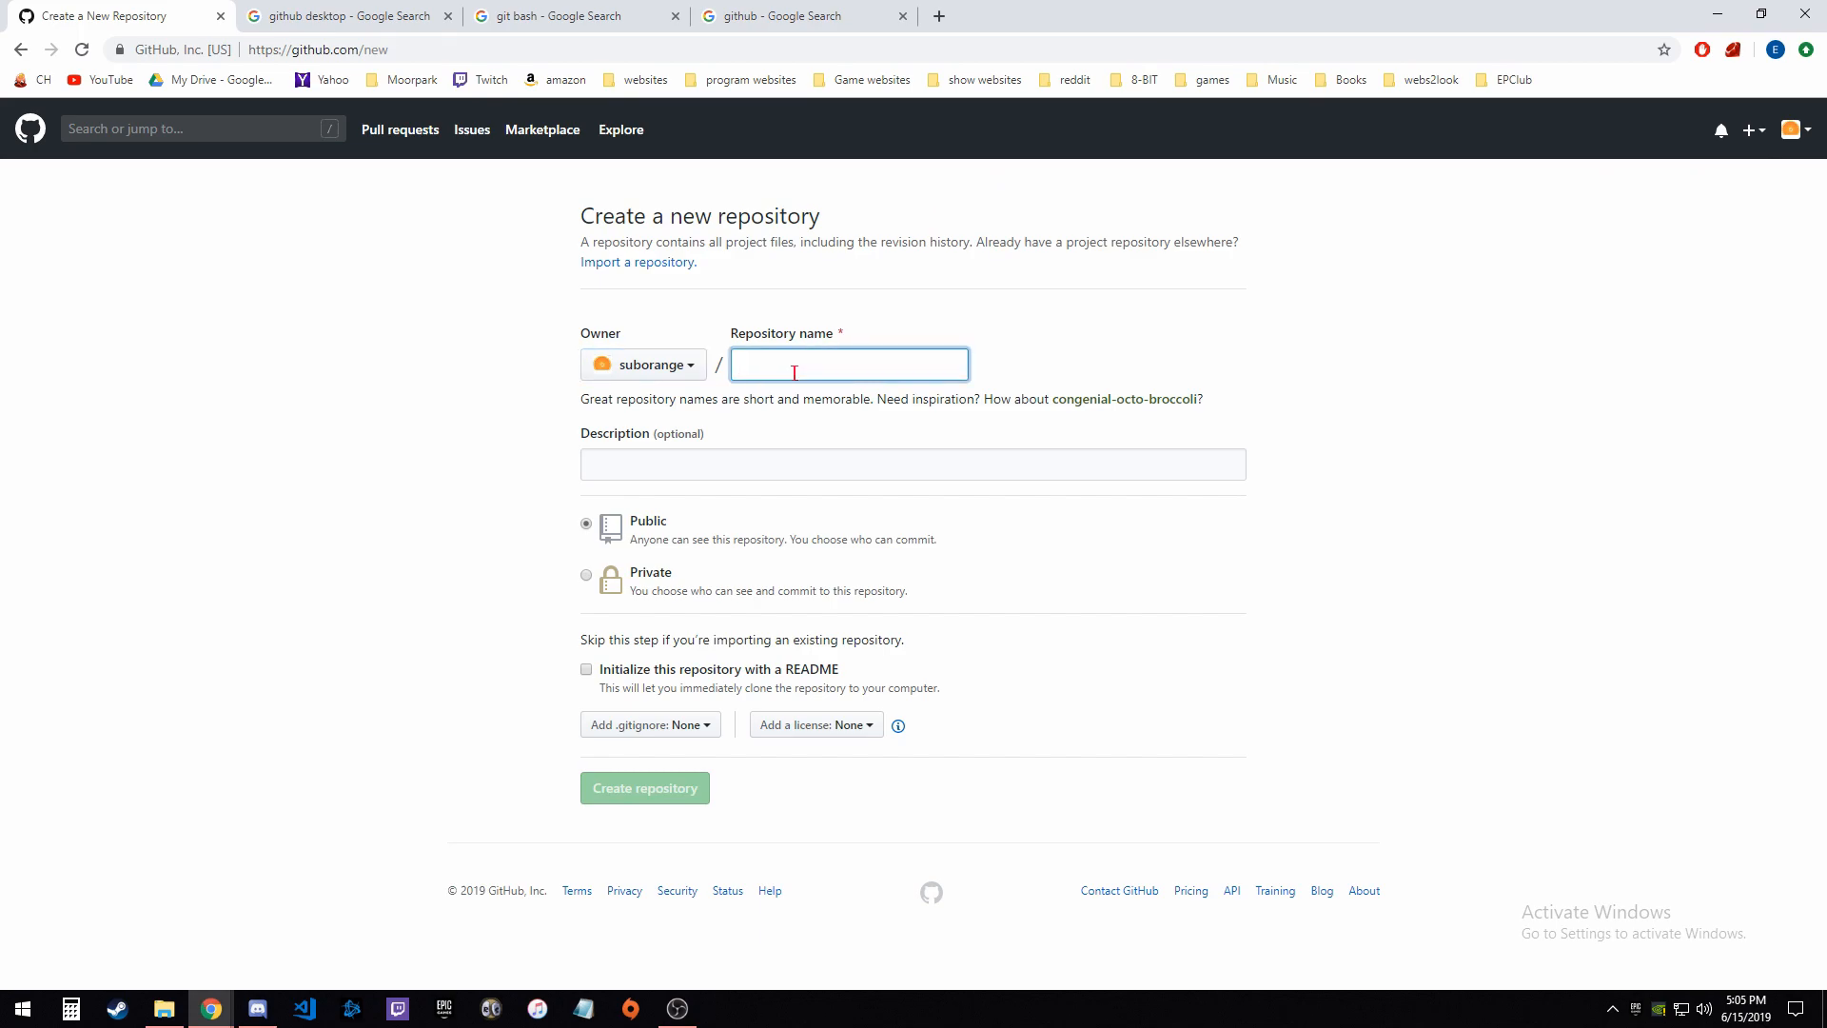
drag(591, 244, 1066, 245)
click(1292, 251)
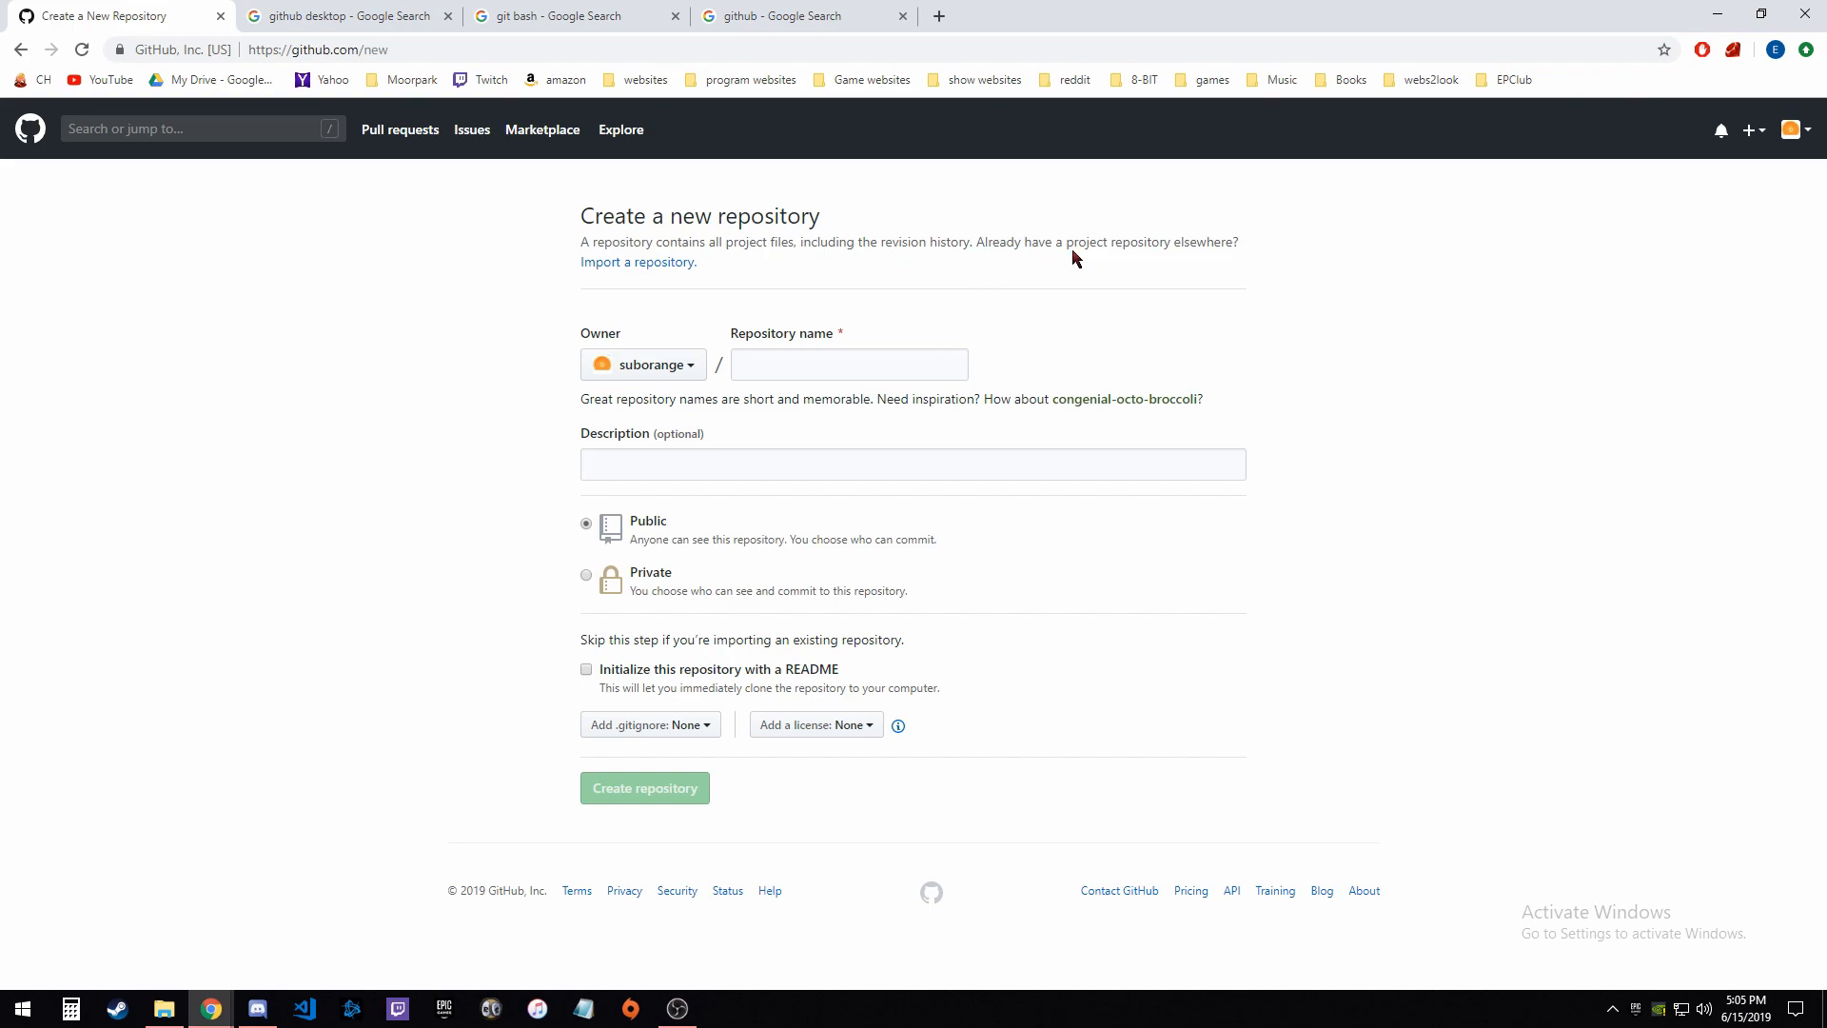
click(956, 371)
text(git)
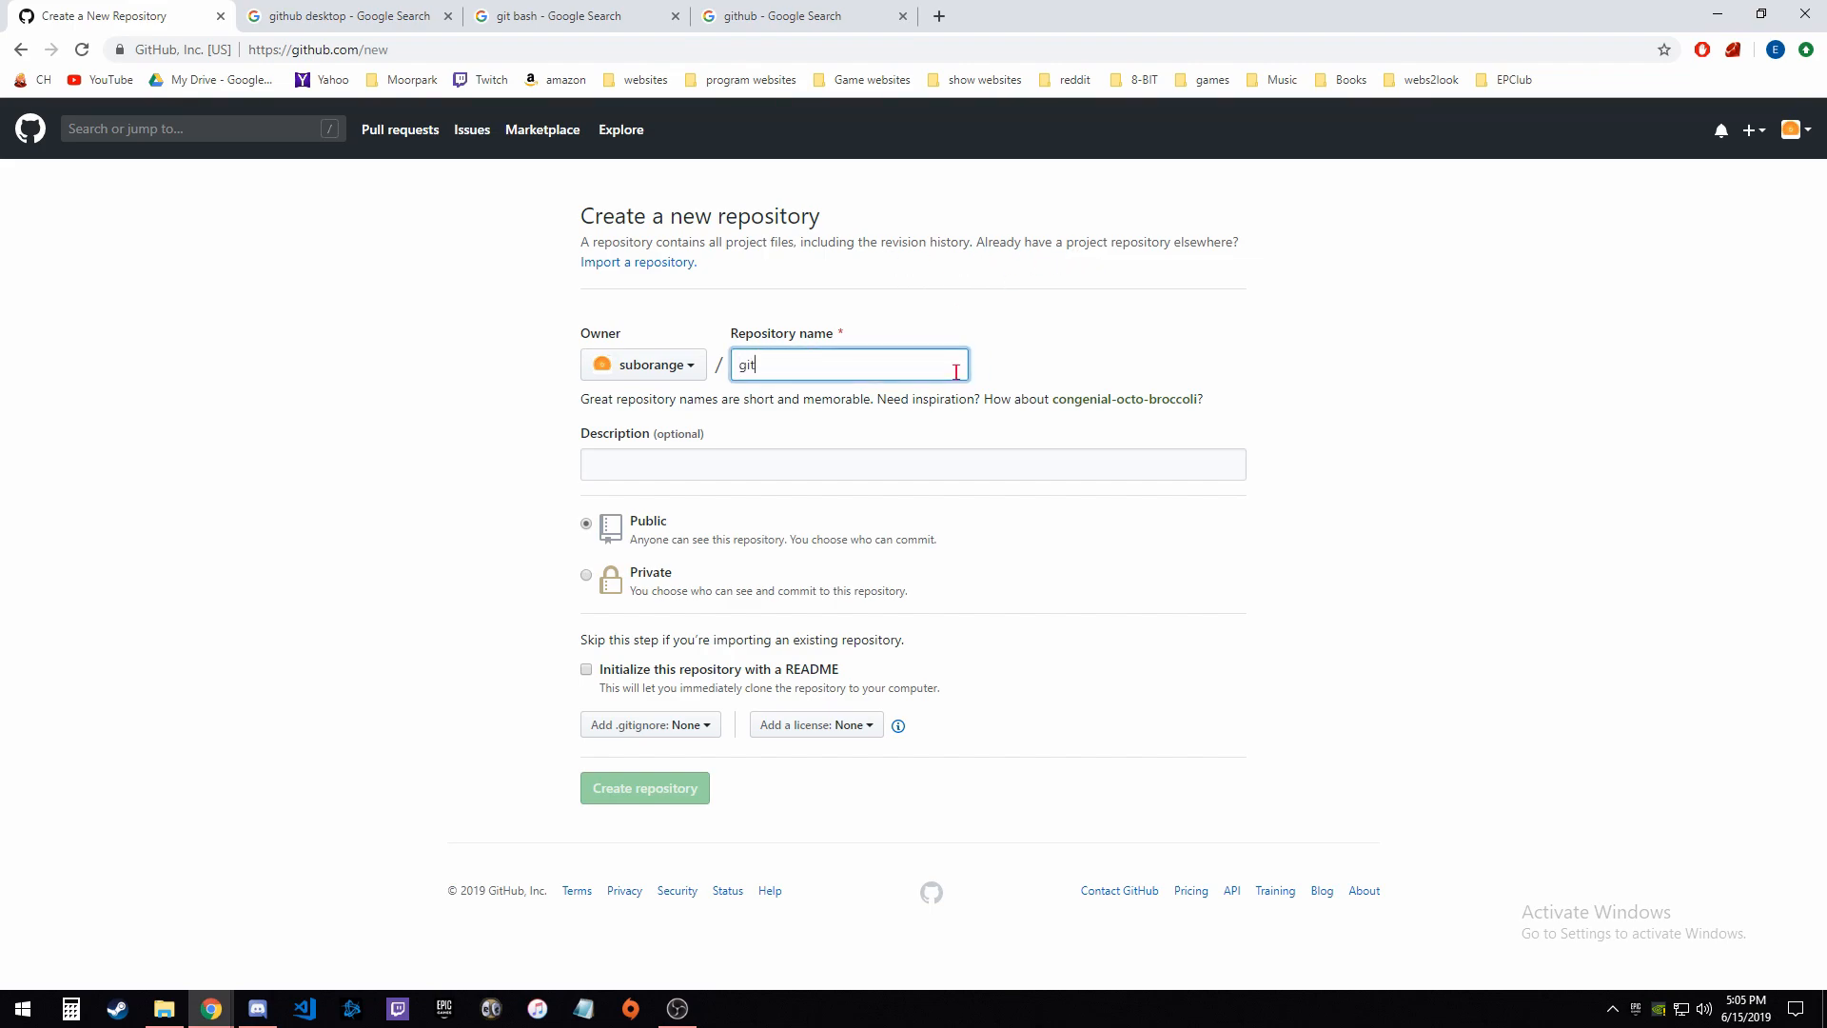
text(hubTest)
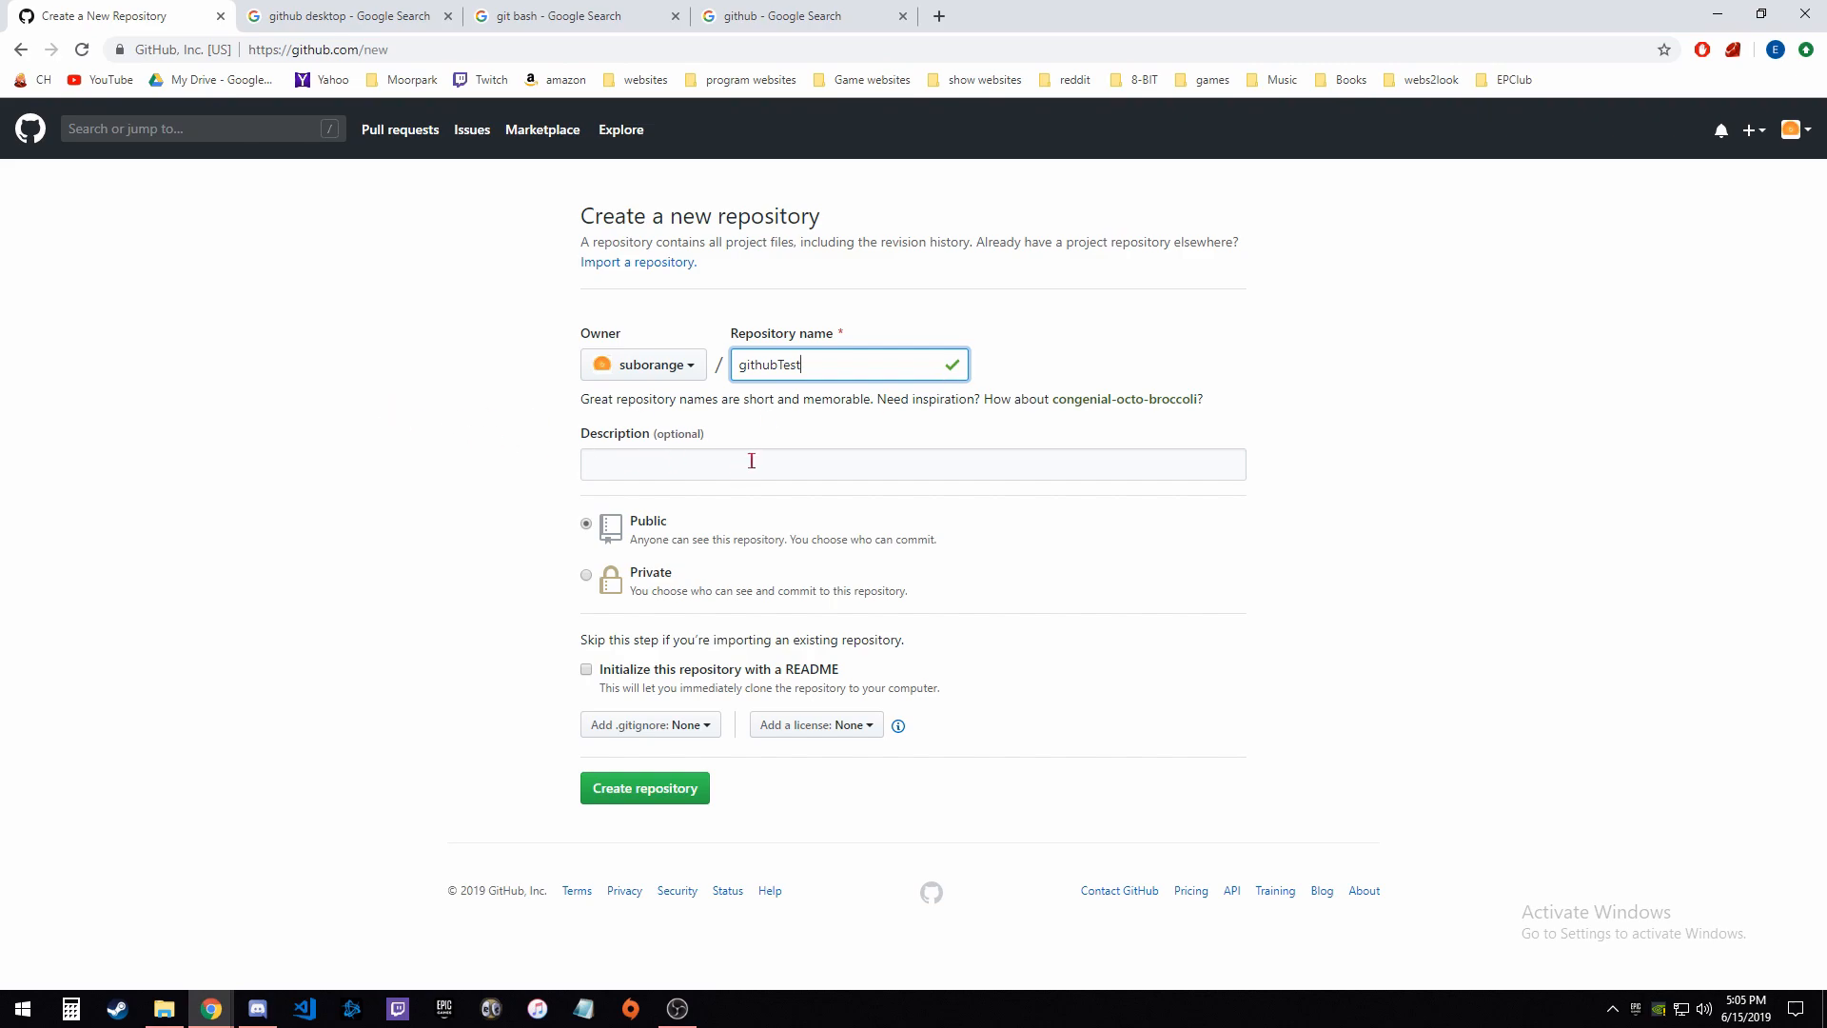
click(713, 471)
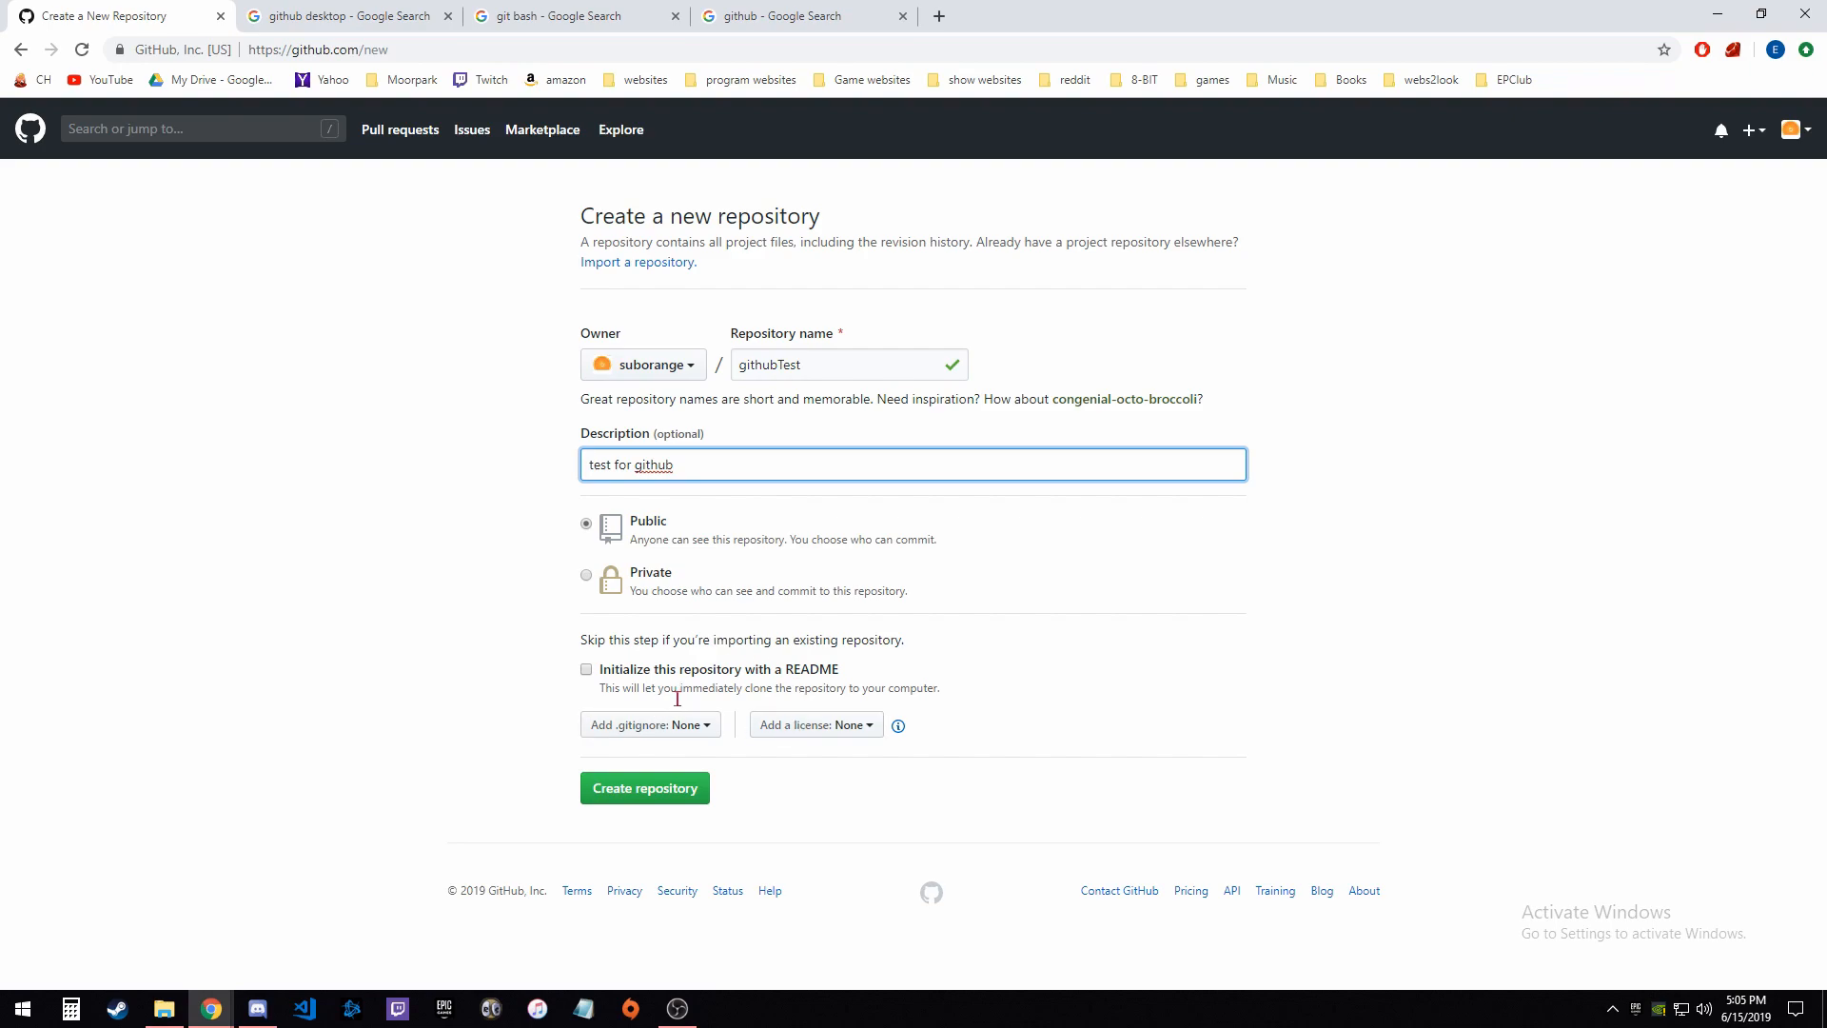
click(605, 670)
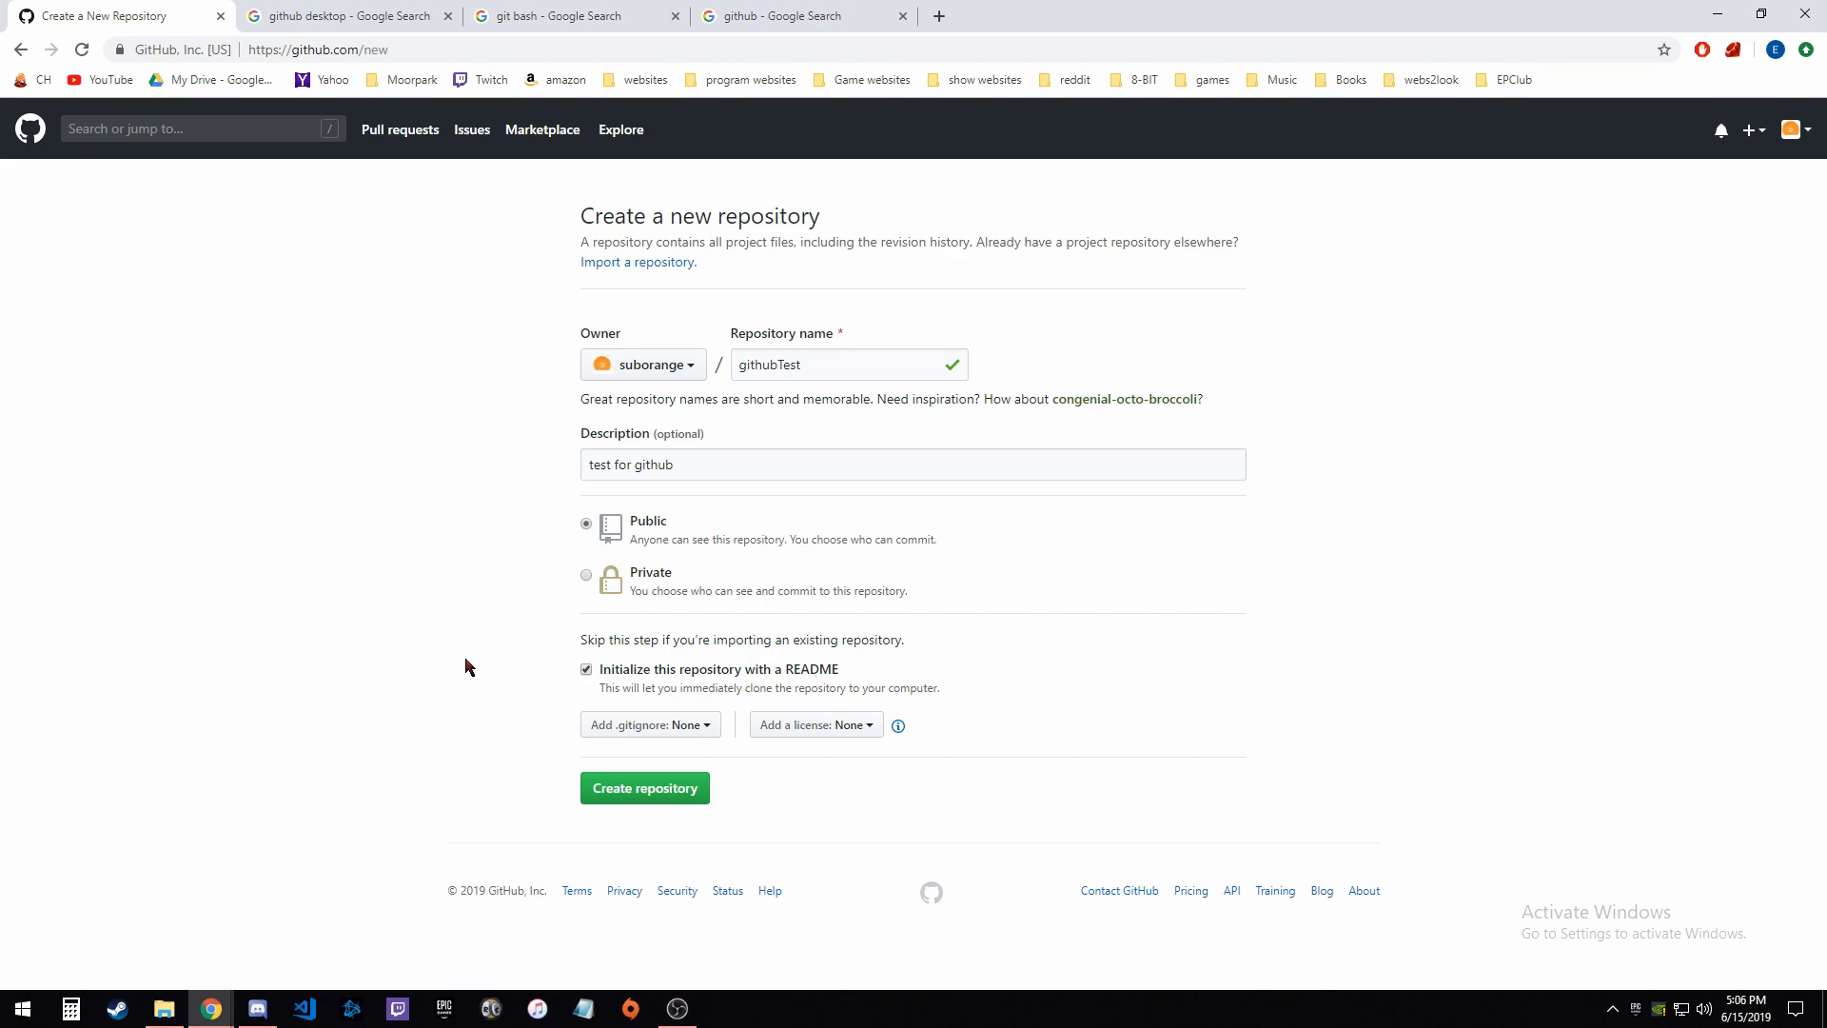
Step: Browse the available .gitignore templates and filter them for "unity", leaving the template unselected
click(708, 727)
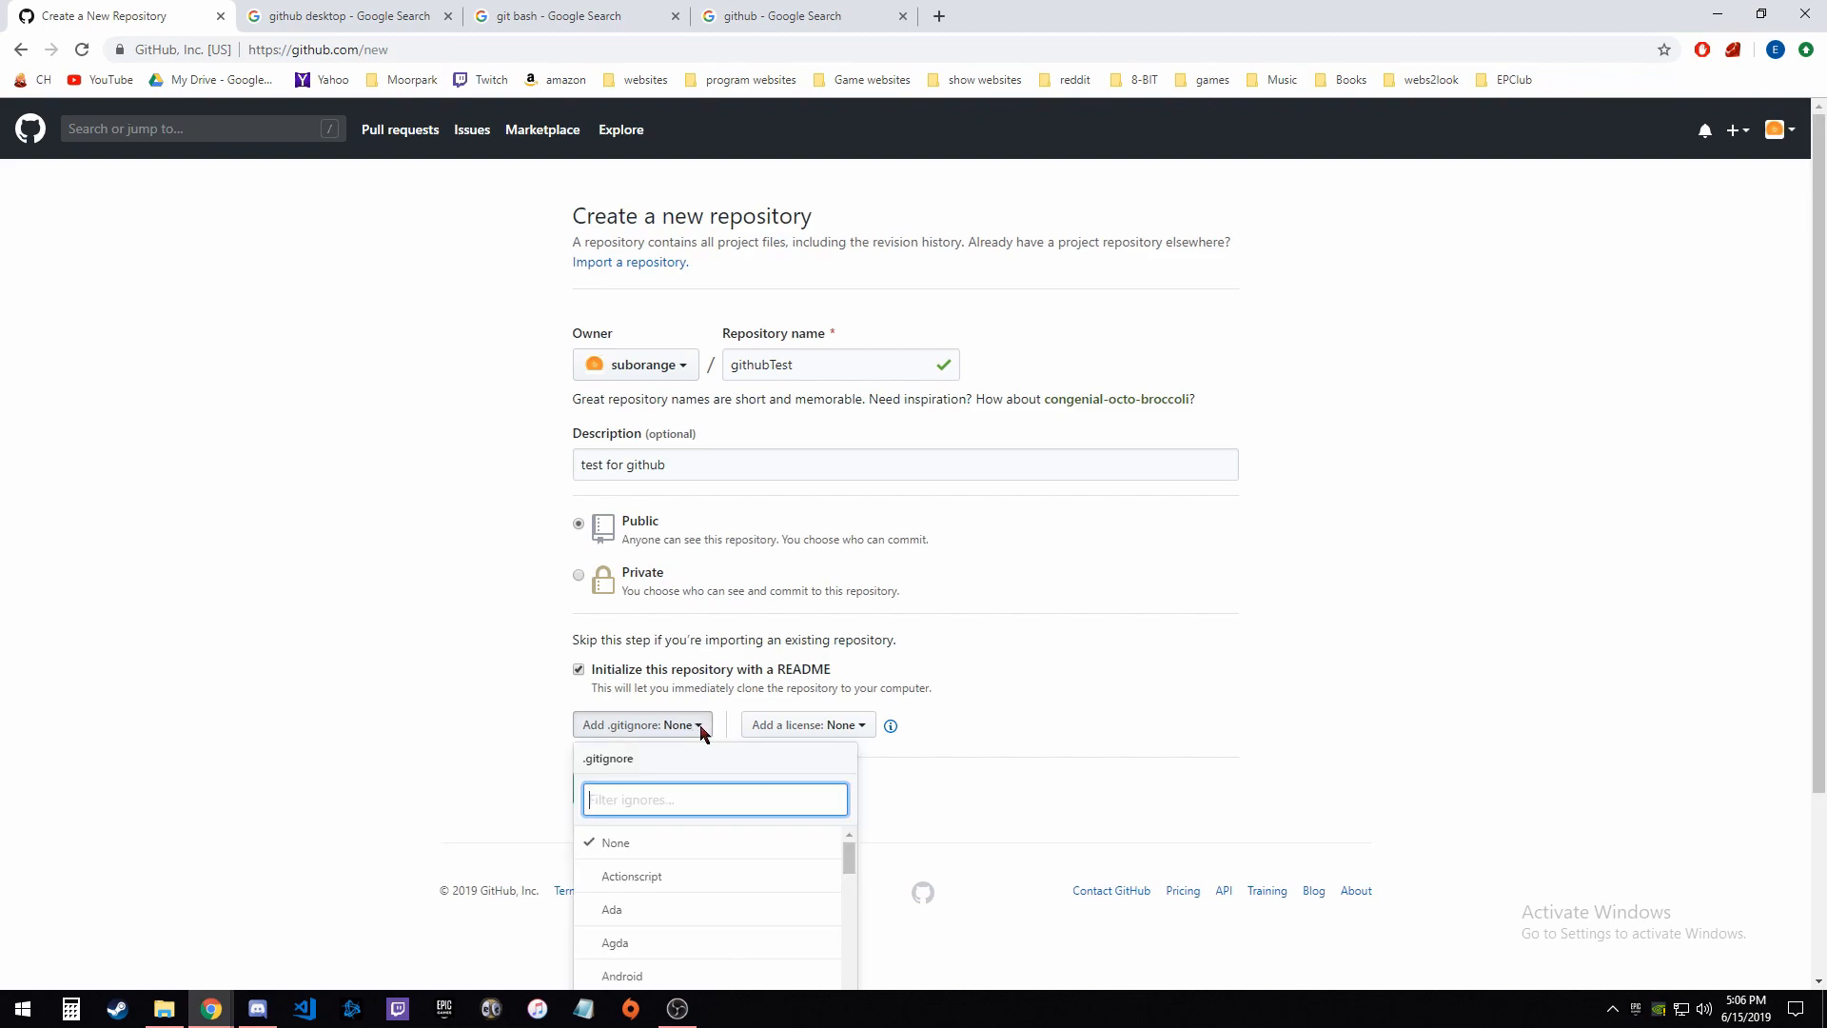
scroll(449, 637, down, 2)
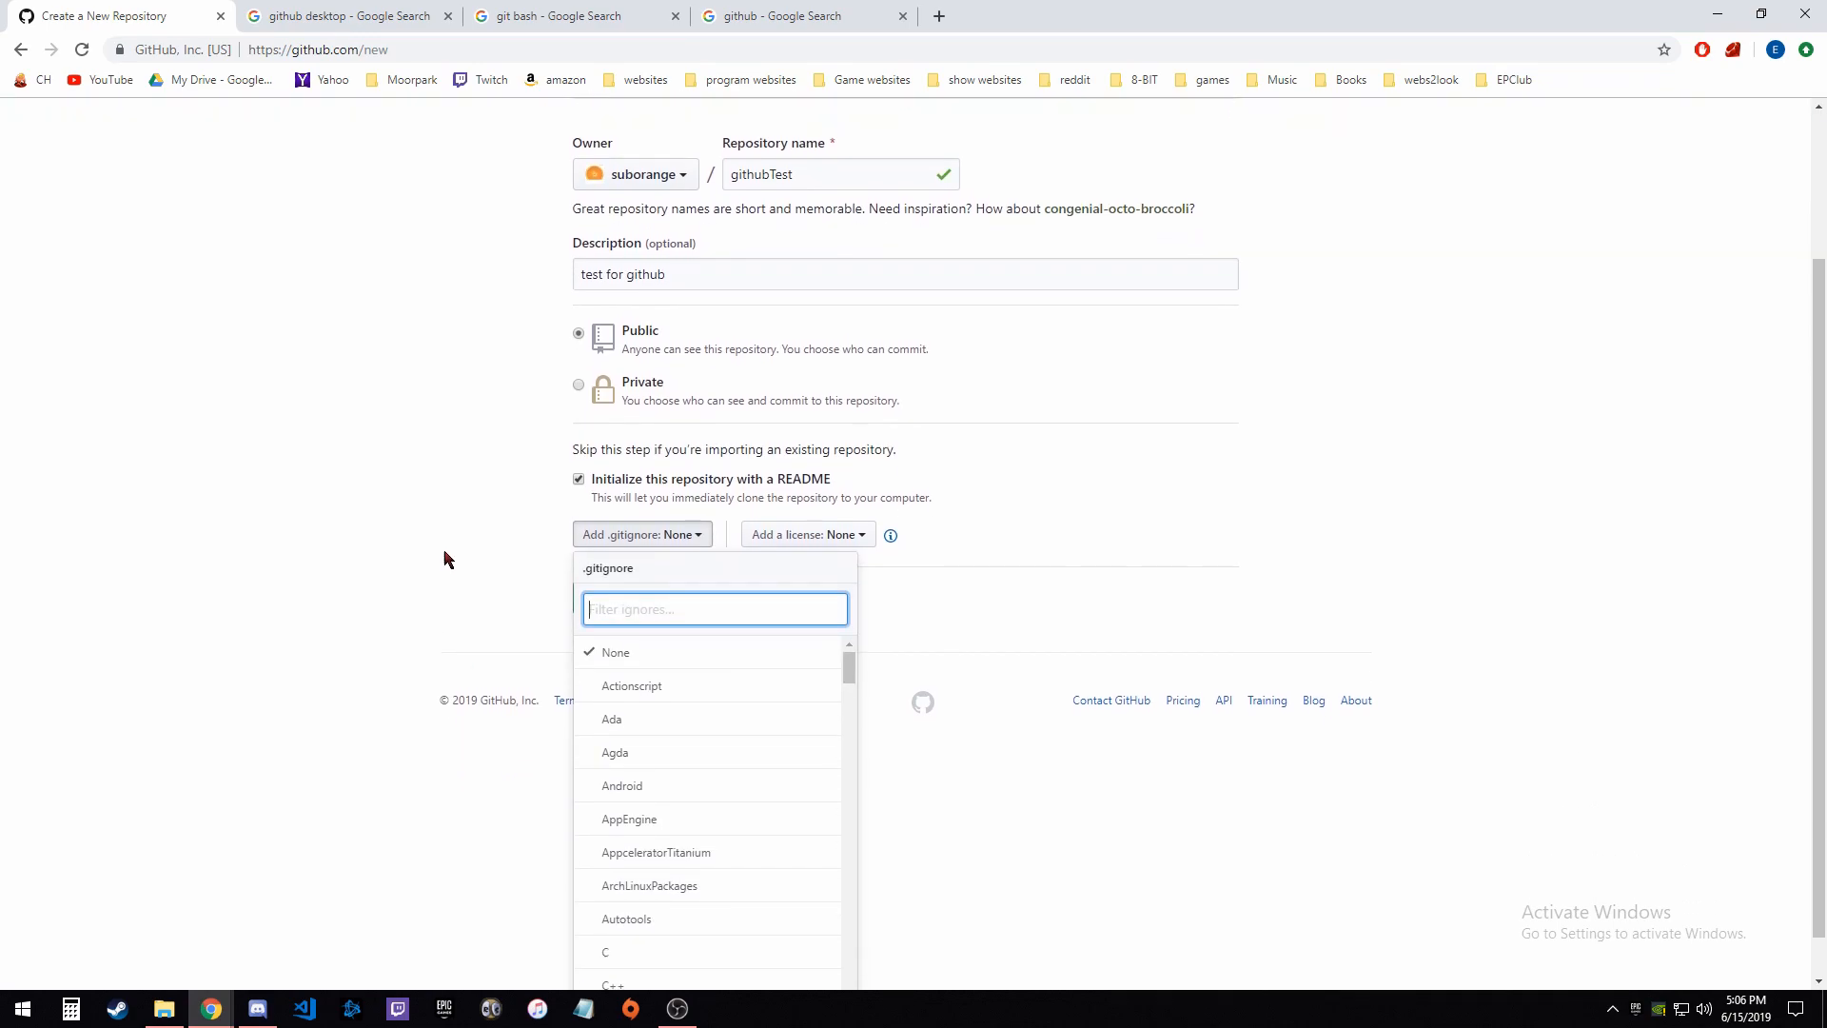
scroll(701, 699, down, 3)
scroll(700, 698, up, 3)
scroll(494, 565, down, 1)
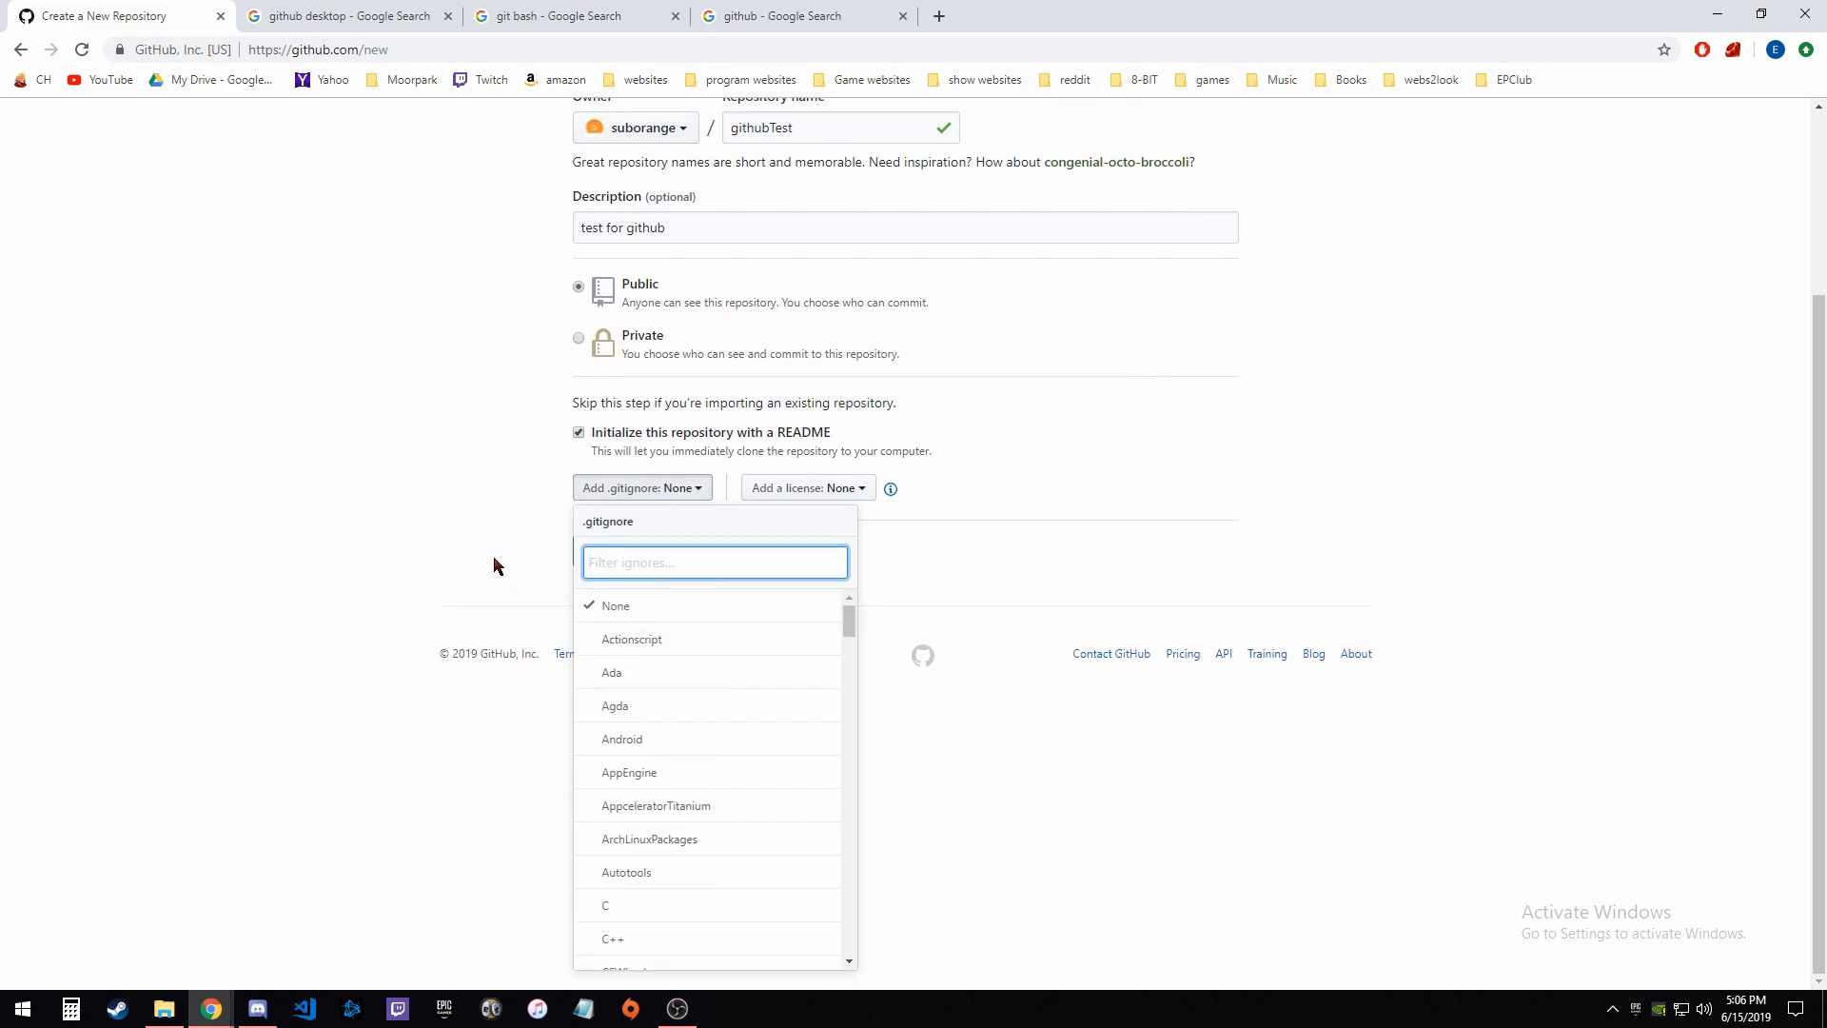
scroll(715, 738, down, 4)
scroll(714, 738, down, 3)
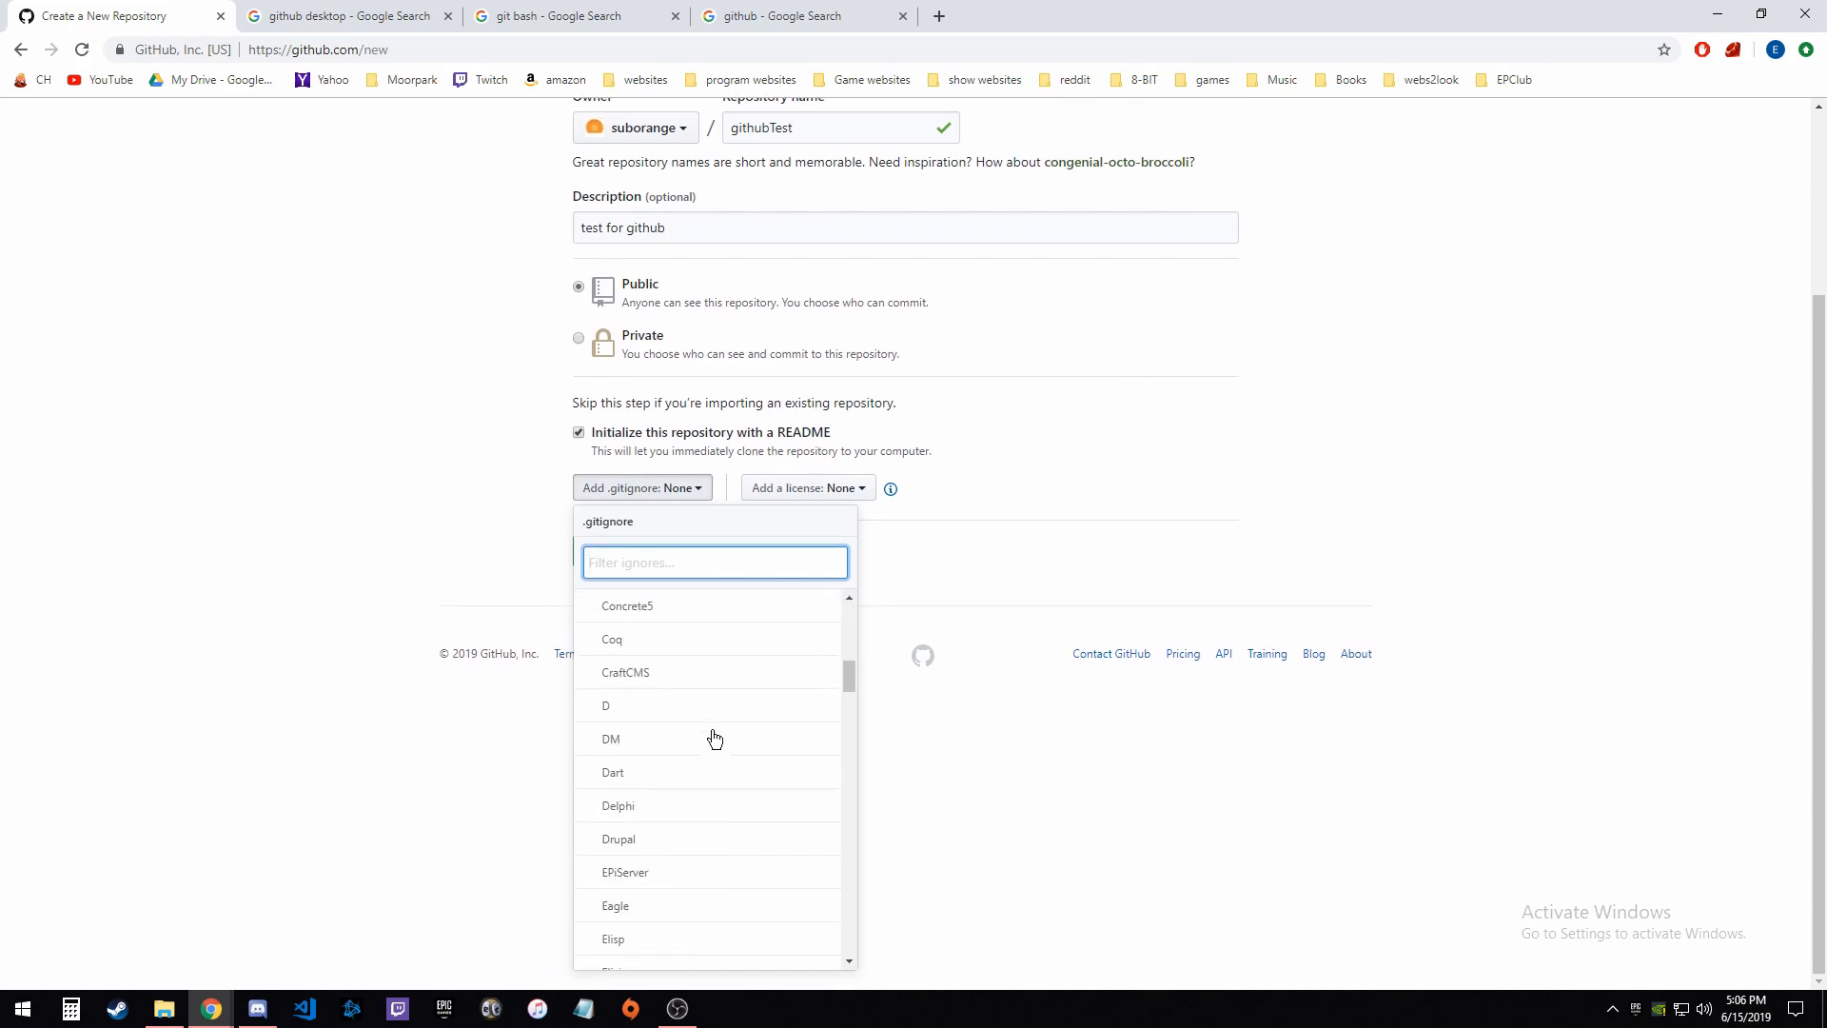
scroll(718, 740, up, 5)
scroll(723, 742, down, 9)
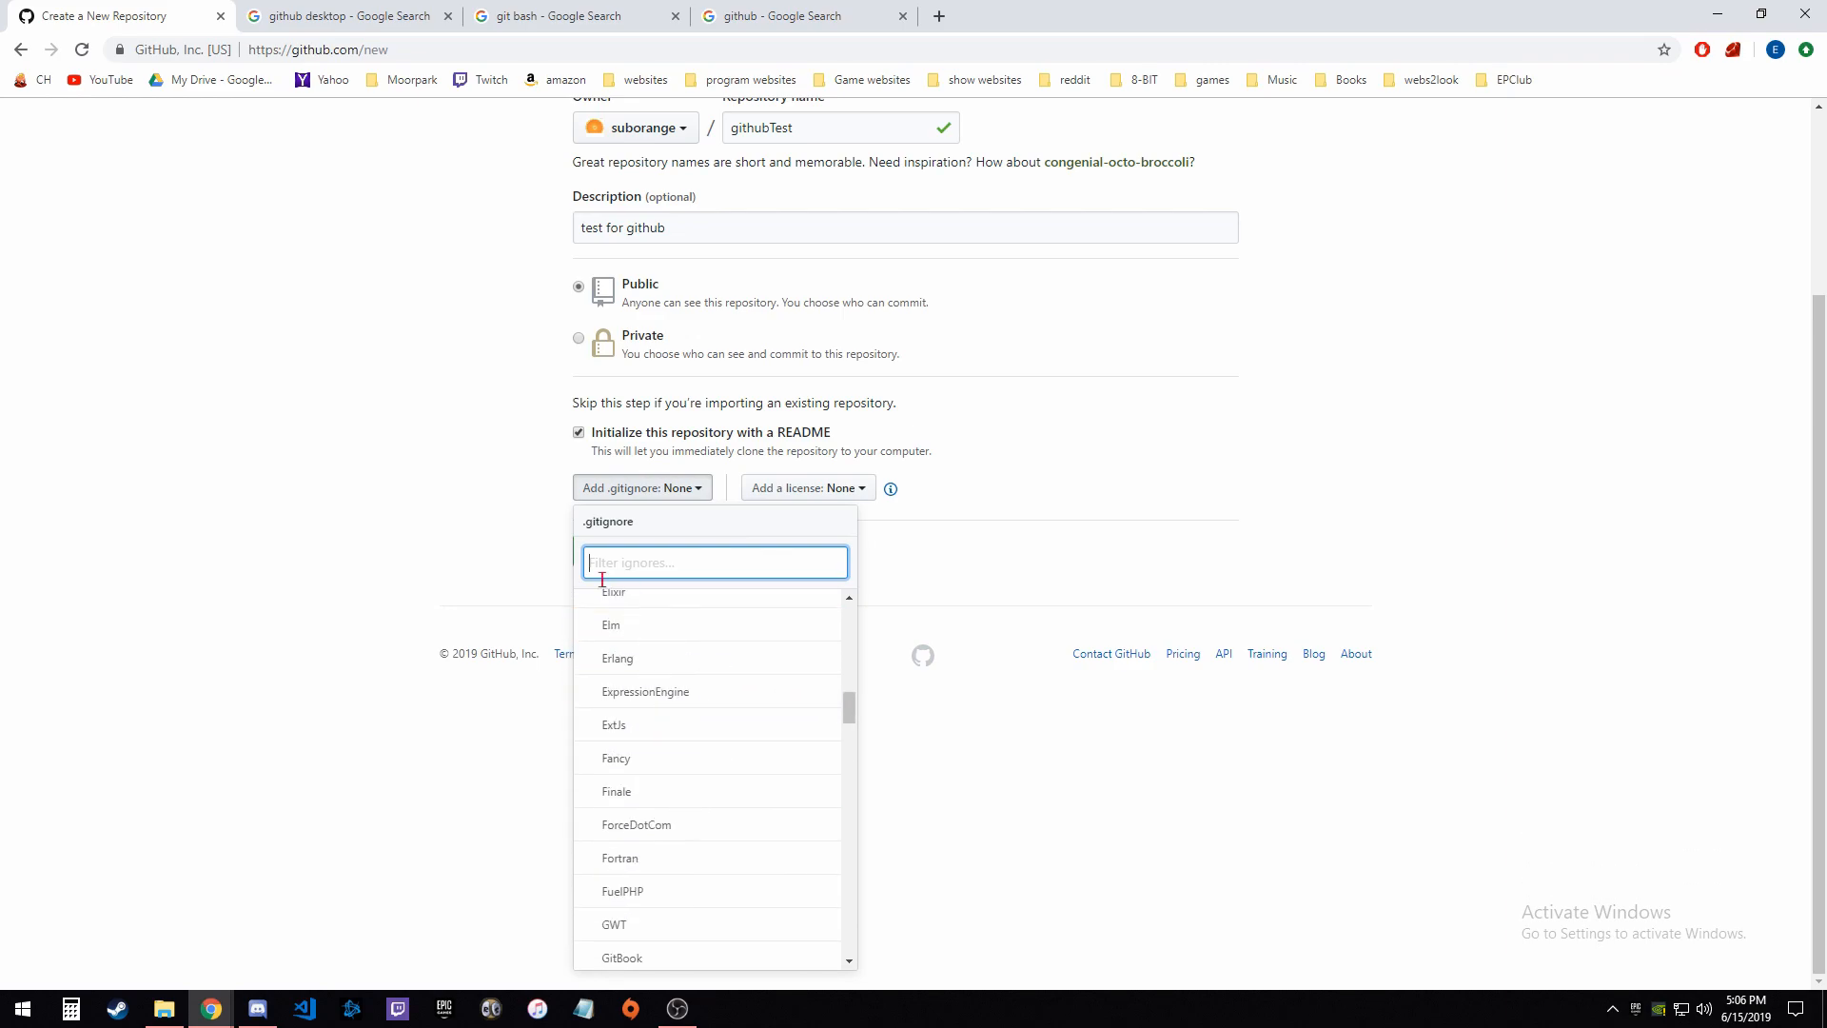
text(unity)
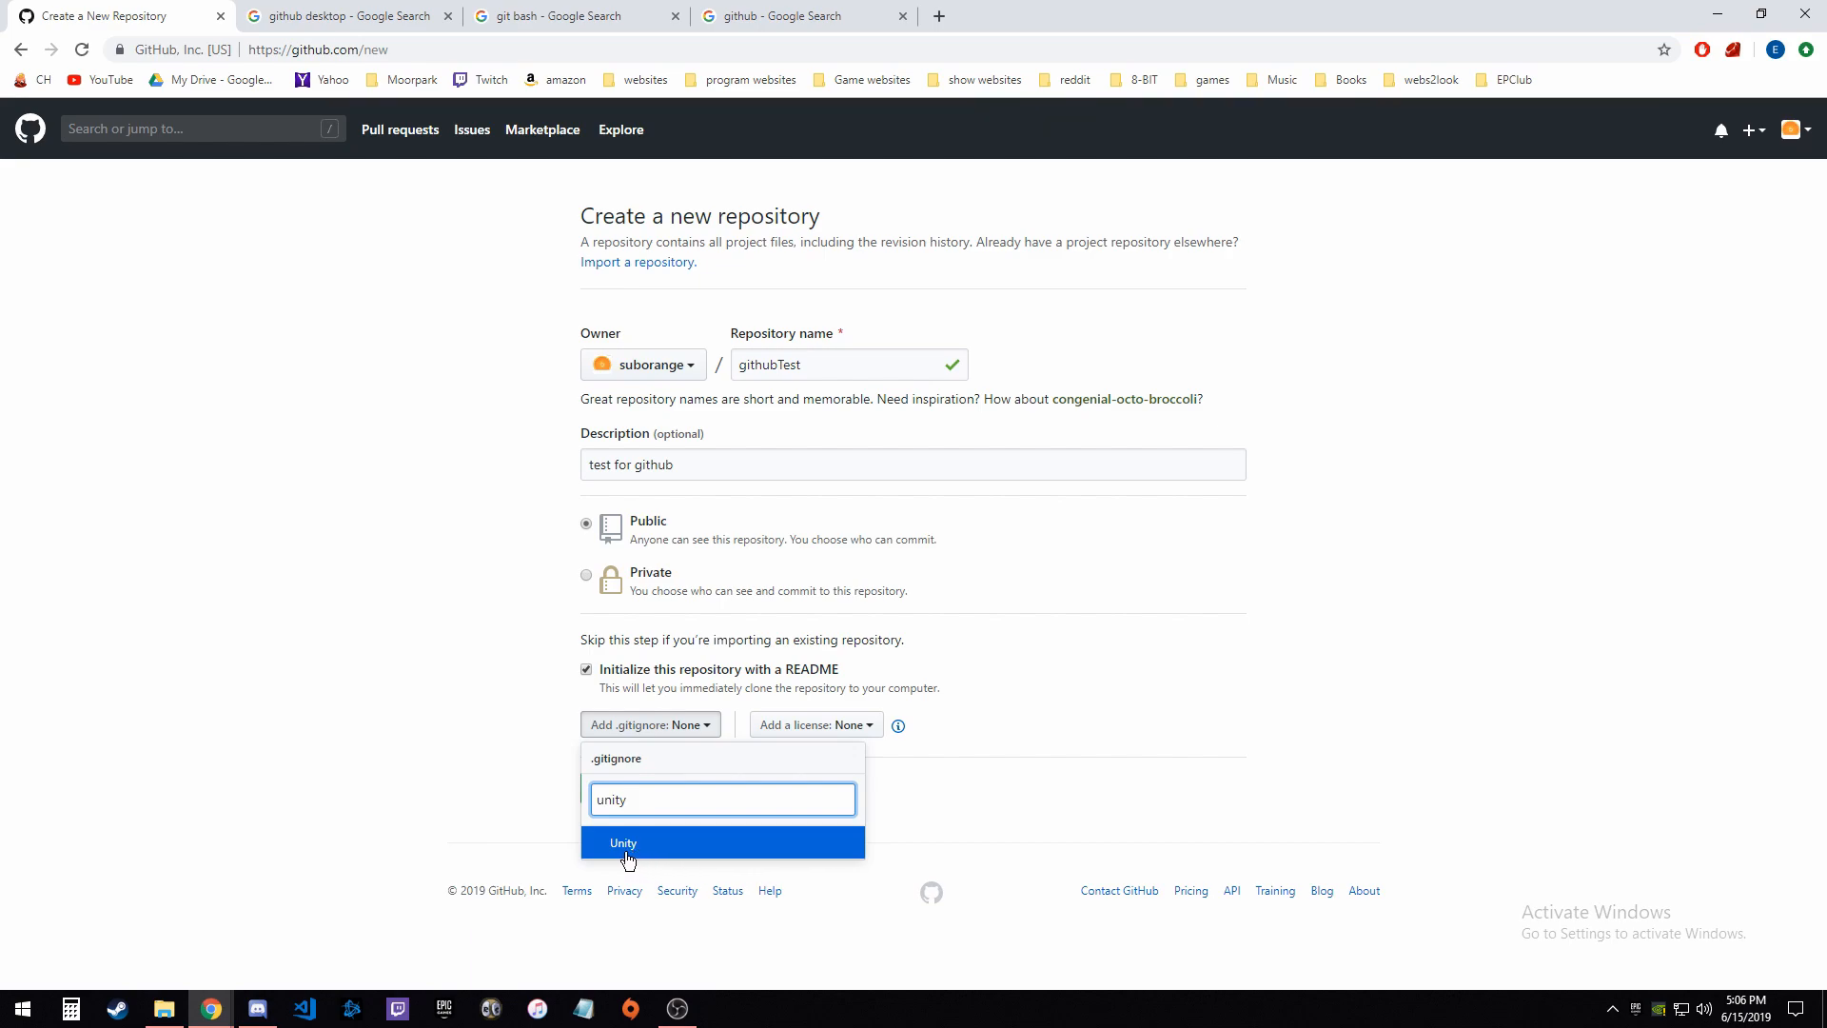
key(Escape)
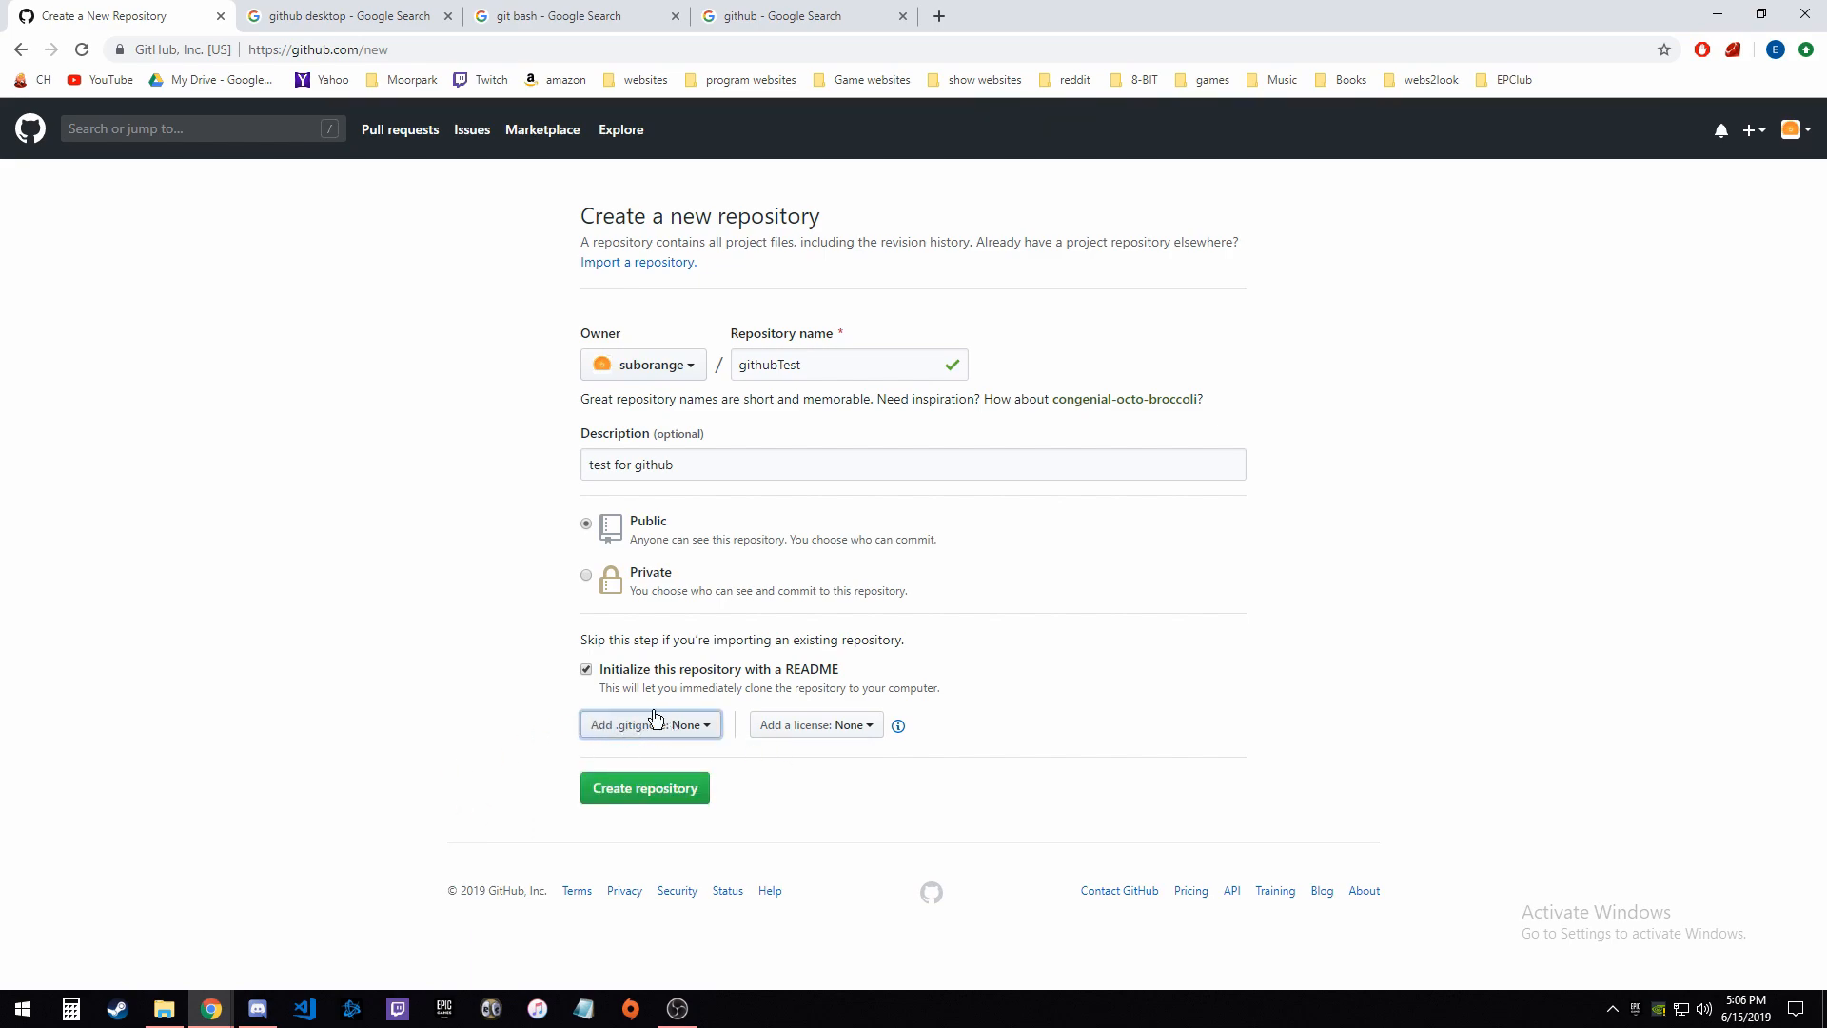
Step: Look through the license options, leave the license at None, and create the repository
click(824, 726)
scroll(902, 748, down, 3)
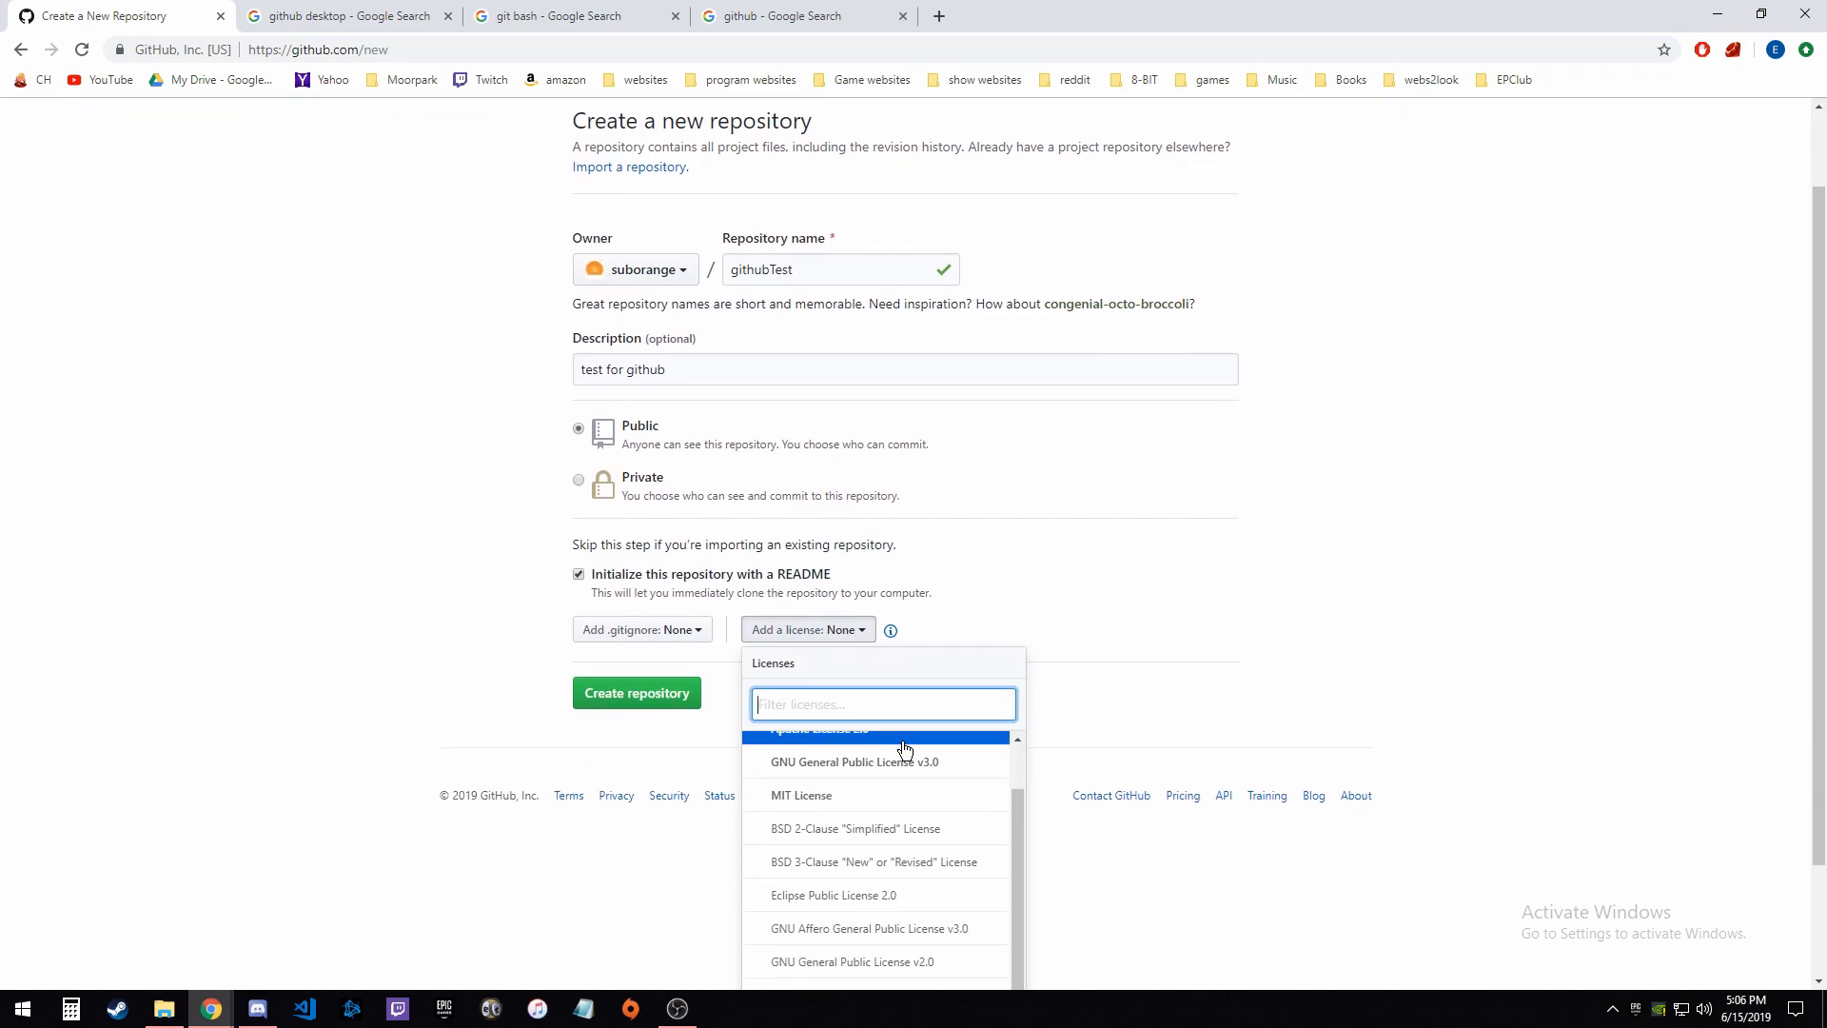
scroll(1032, 783, down, 2)
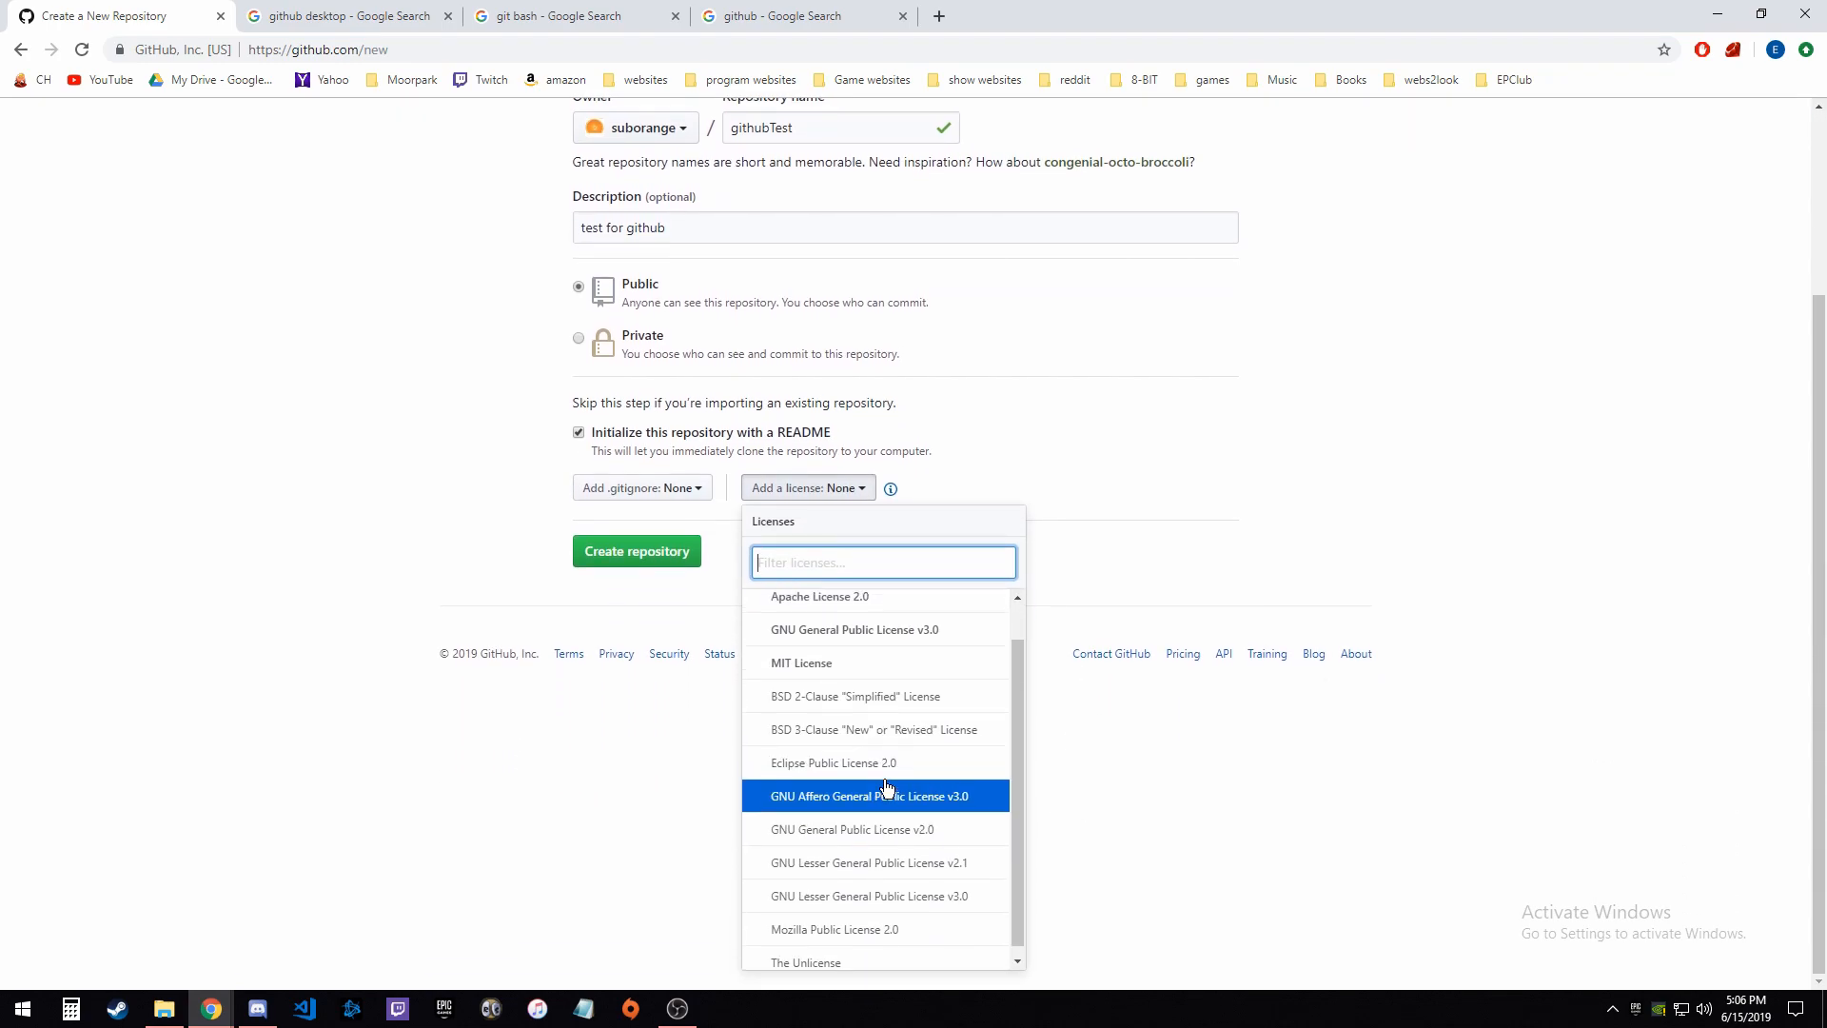
click(504, 709)
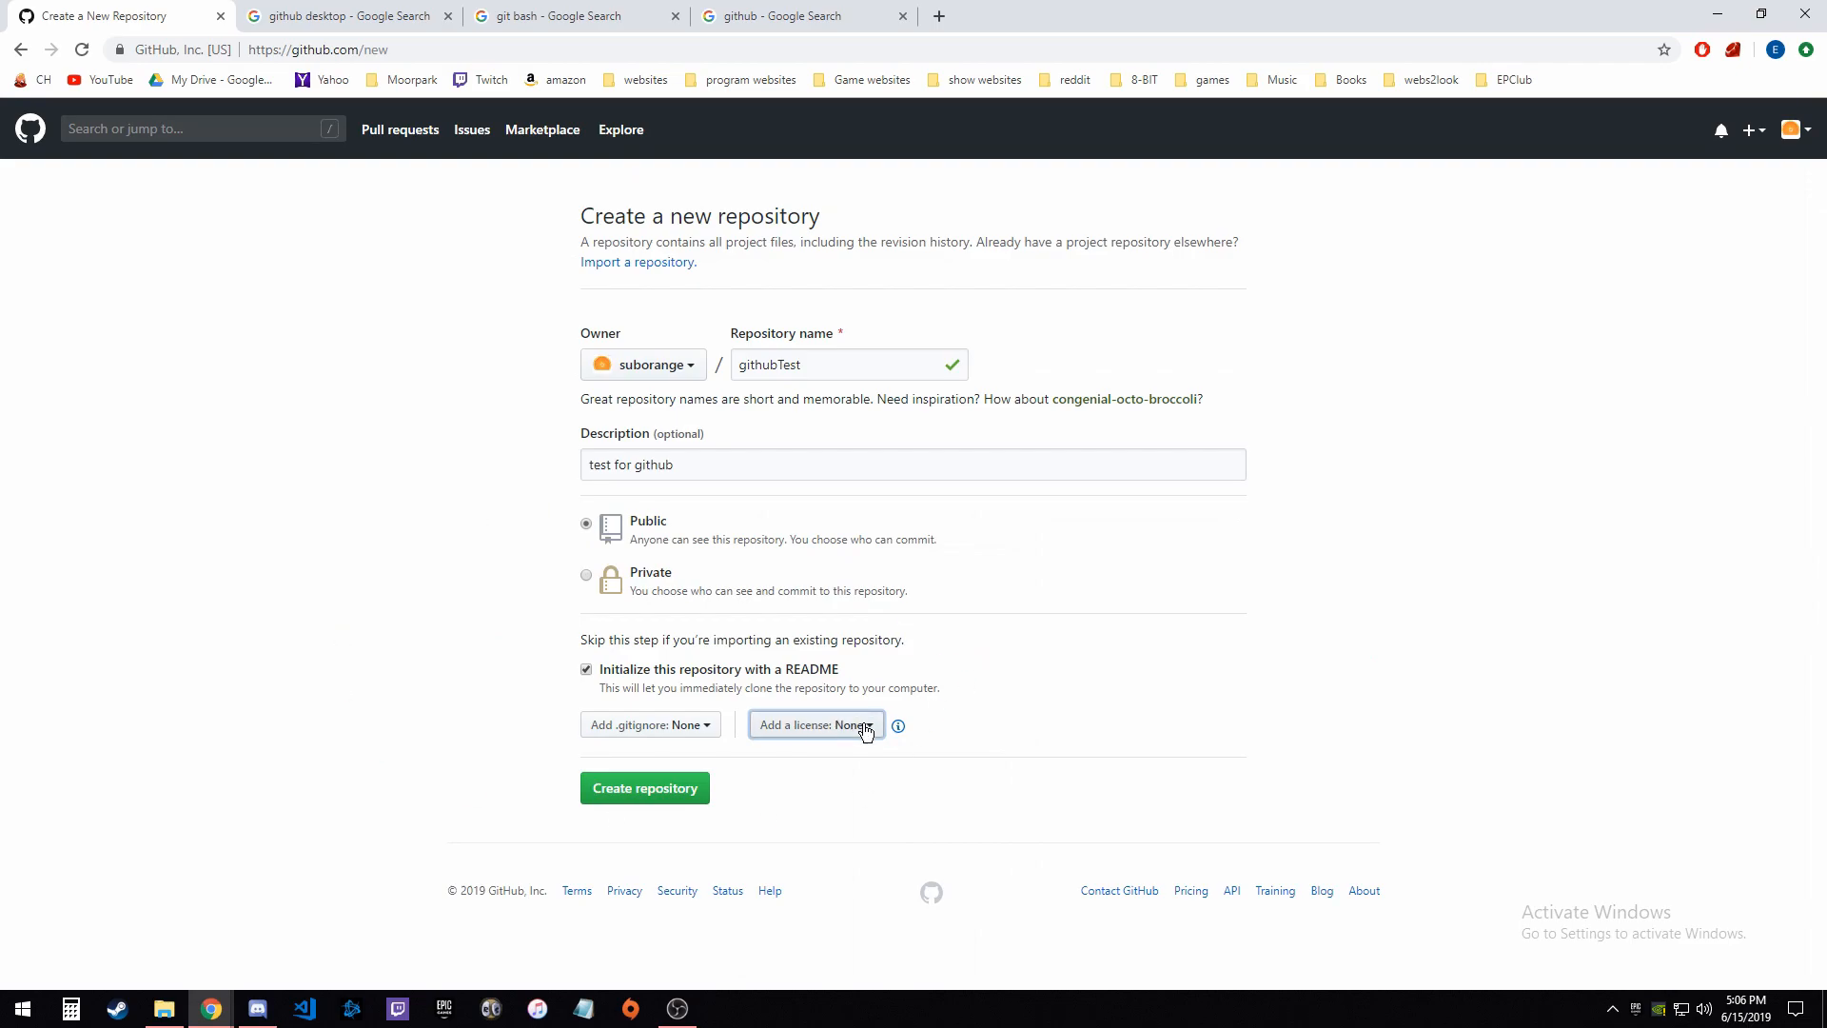
click(620, 796)
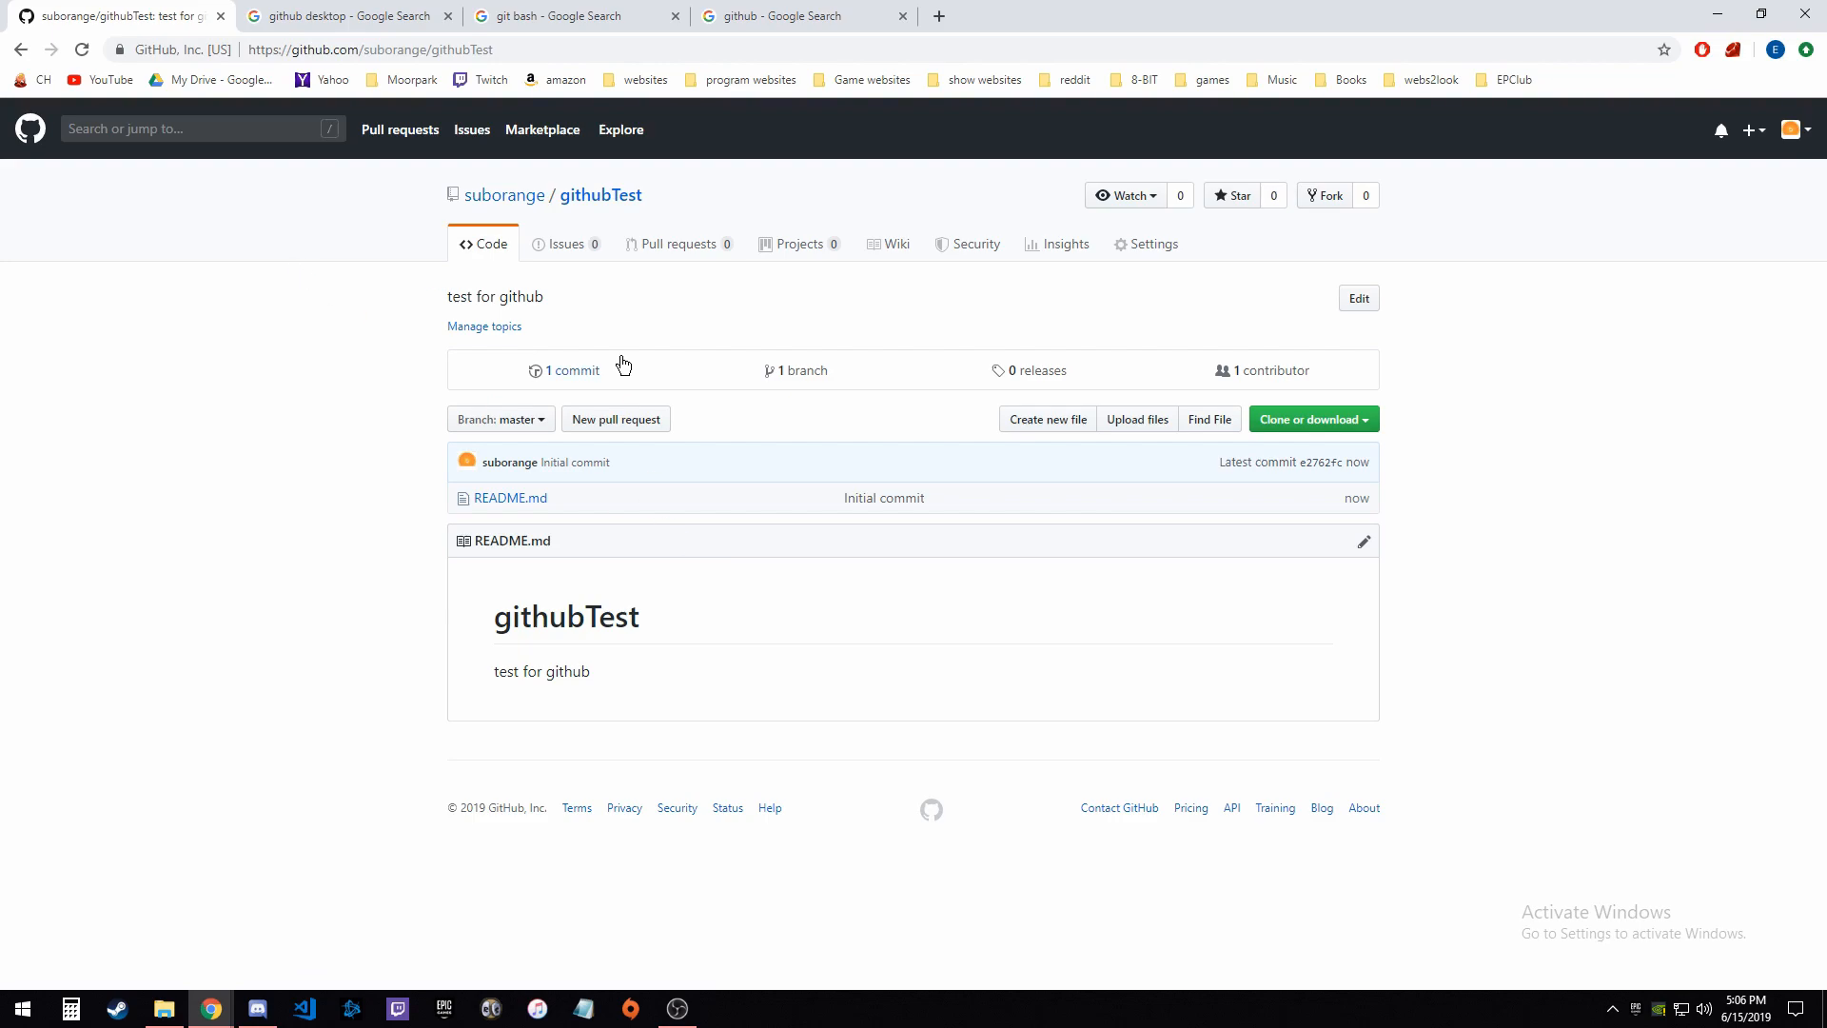
Step: Submit a new issue titled "report bug" with "bug" and "discussion" on separate lines of its comment
click(568, 245)
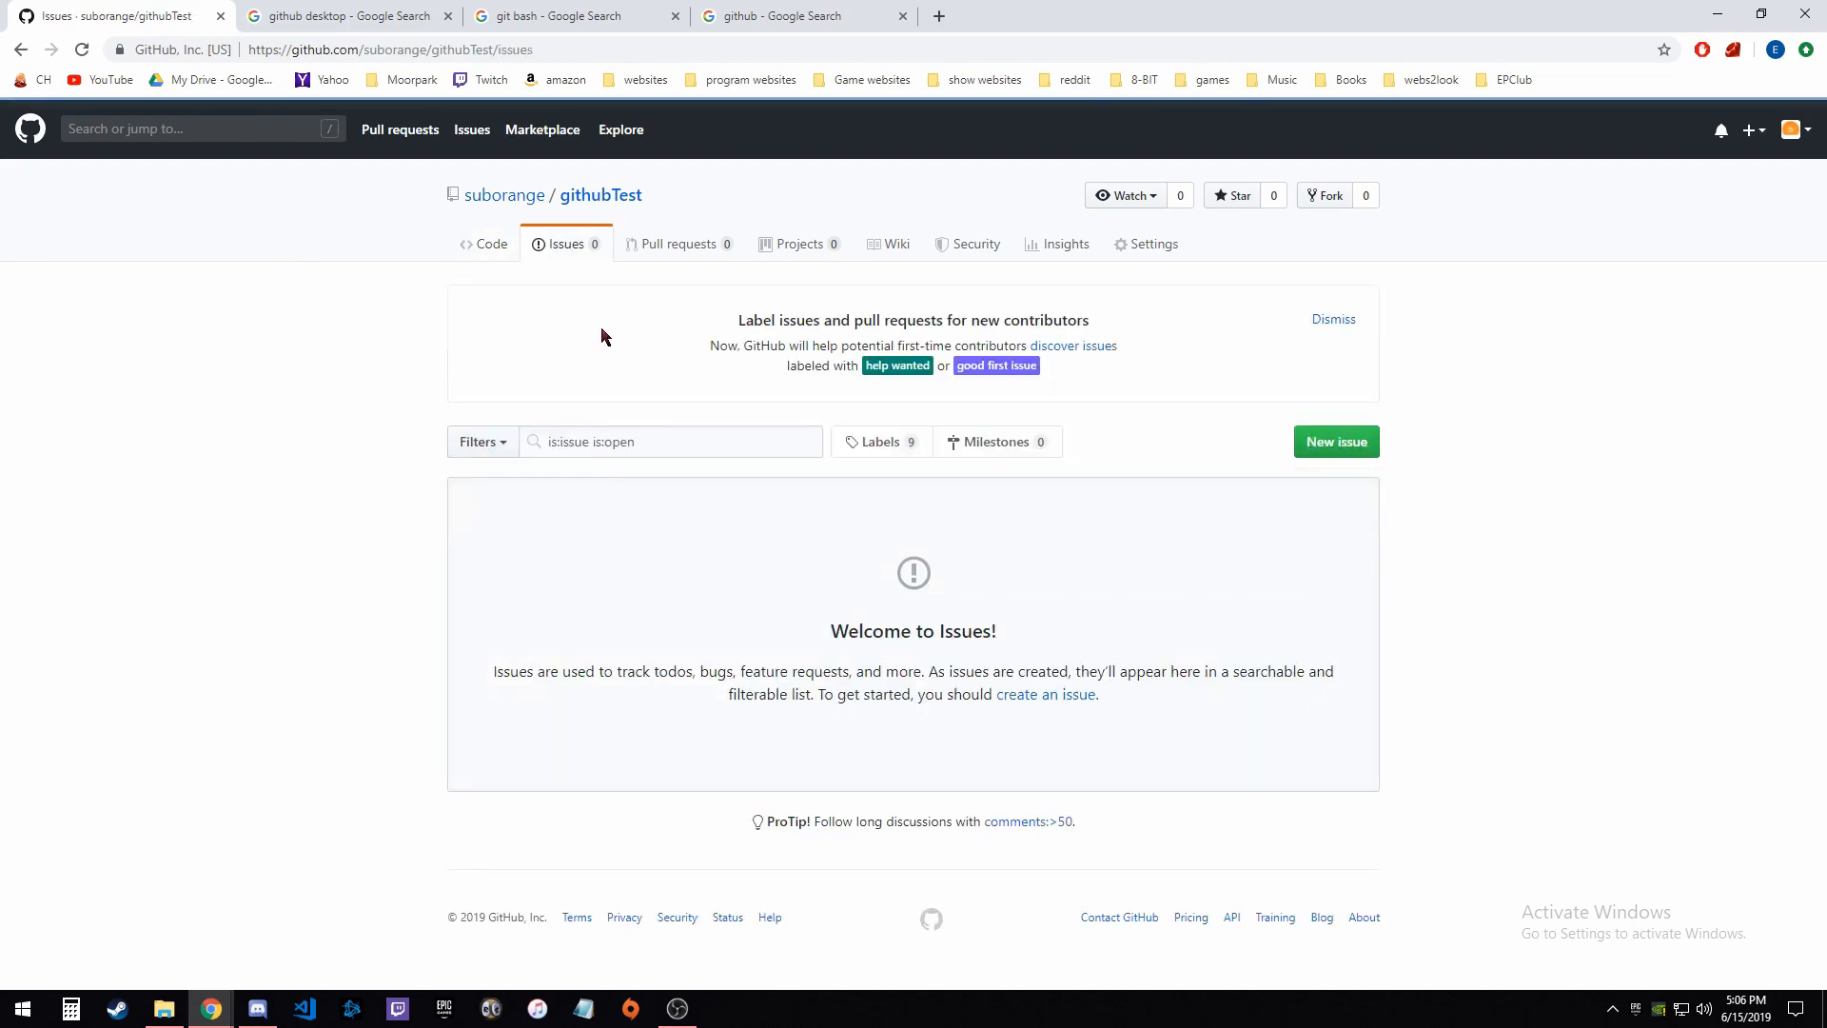
click(1321, 448)
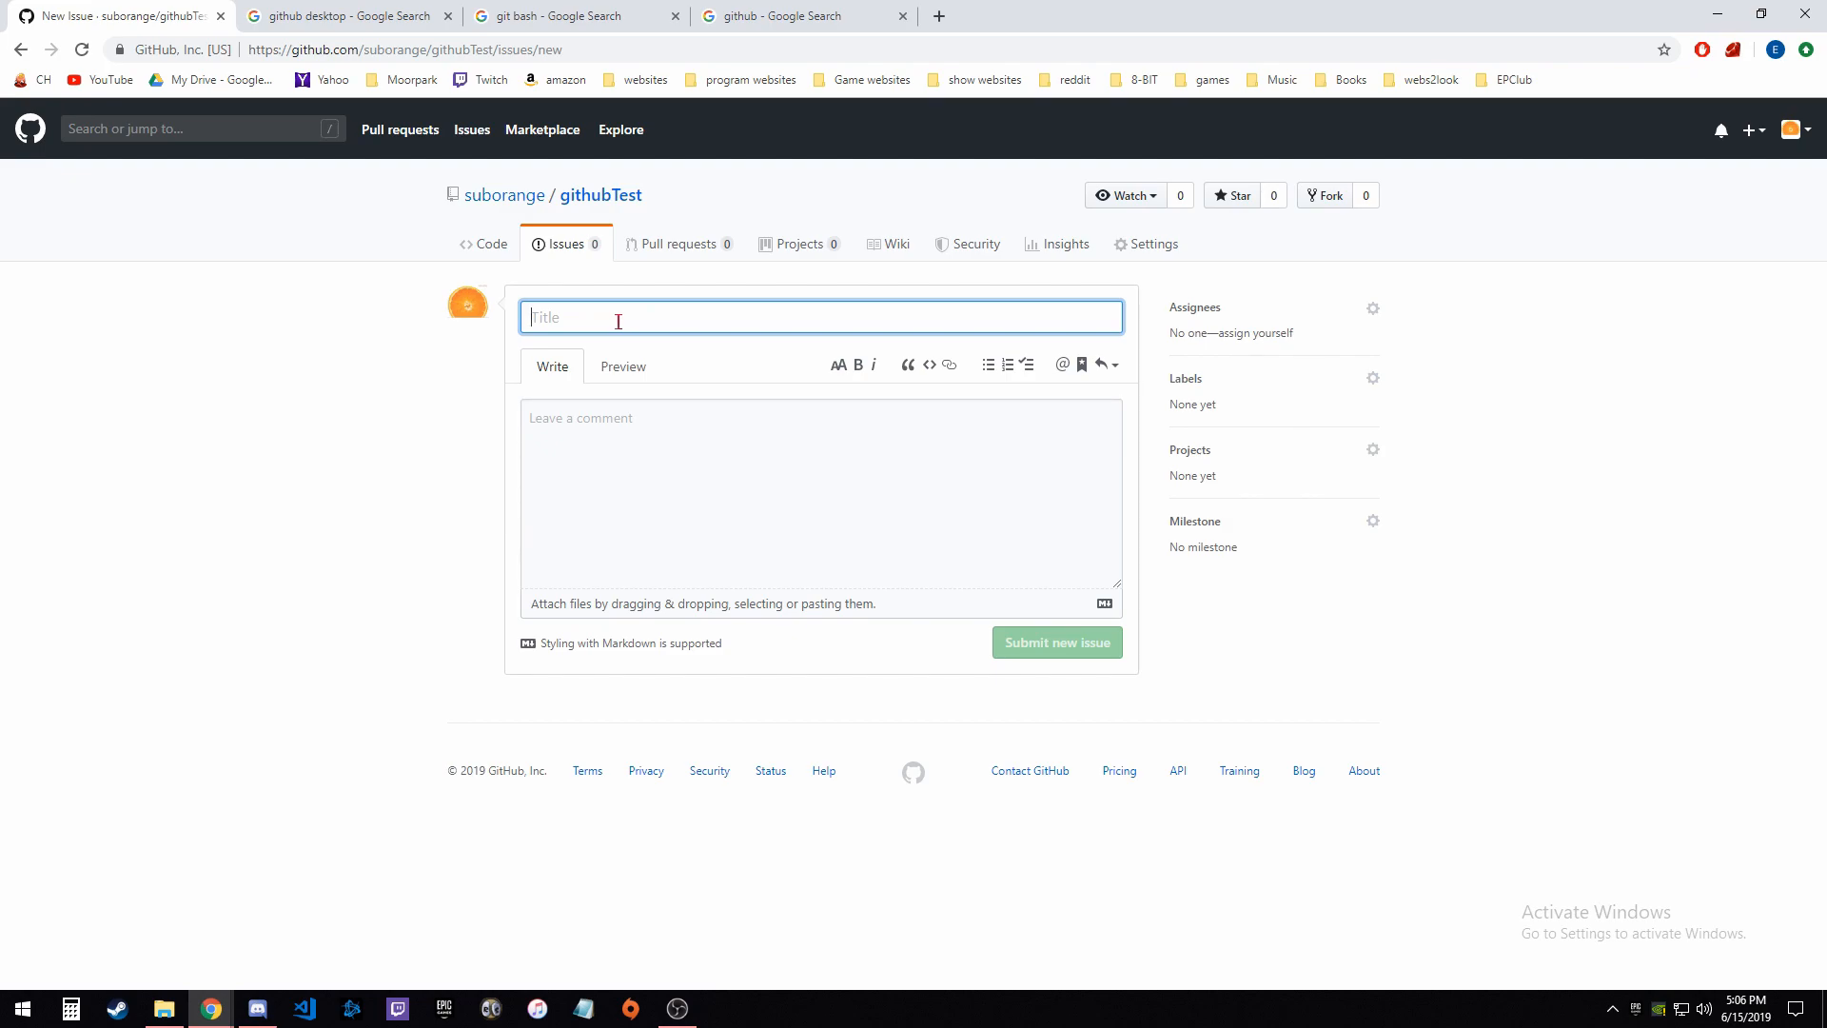
text(r)
click(633, 448)
text(bug)
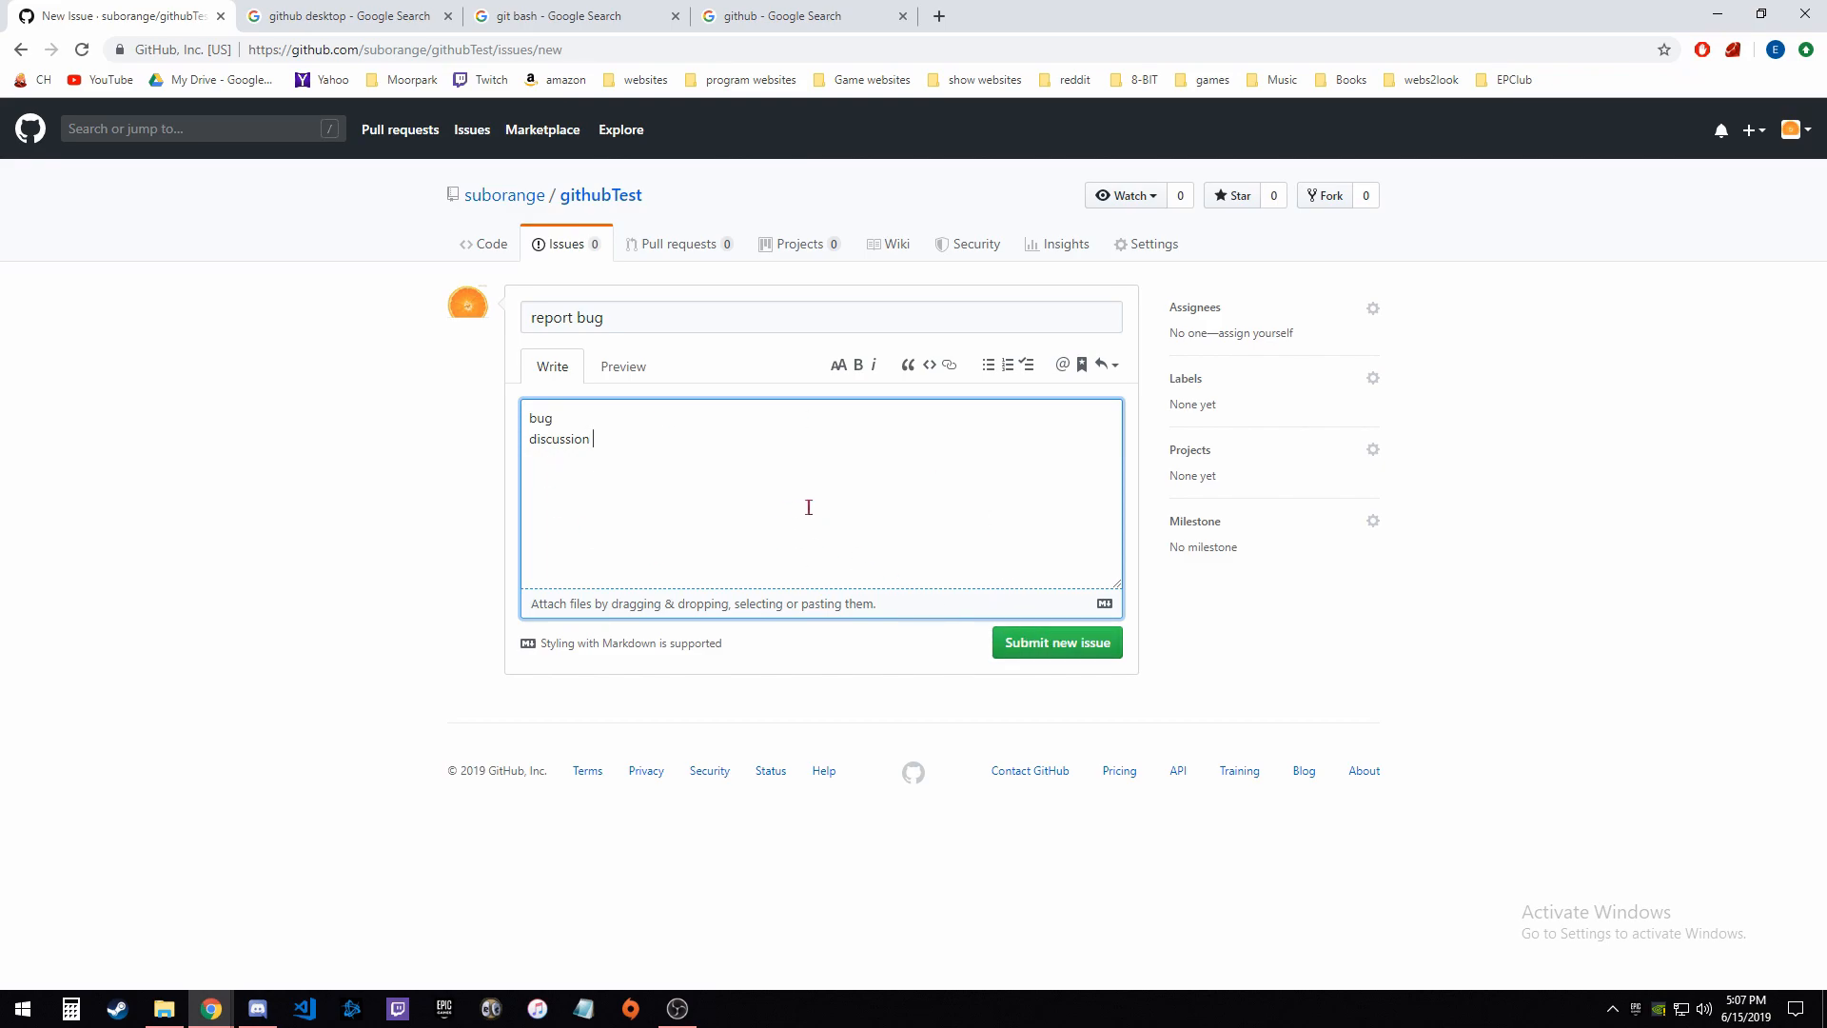
click(1007, 660)
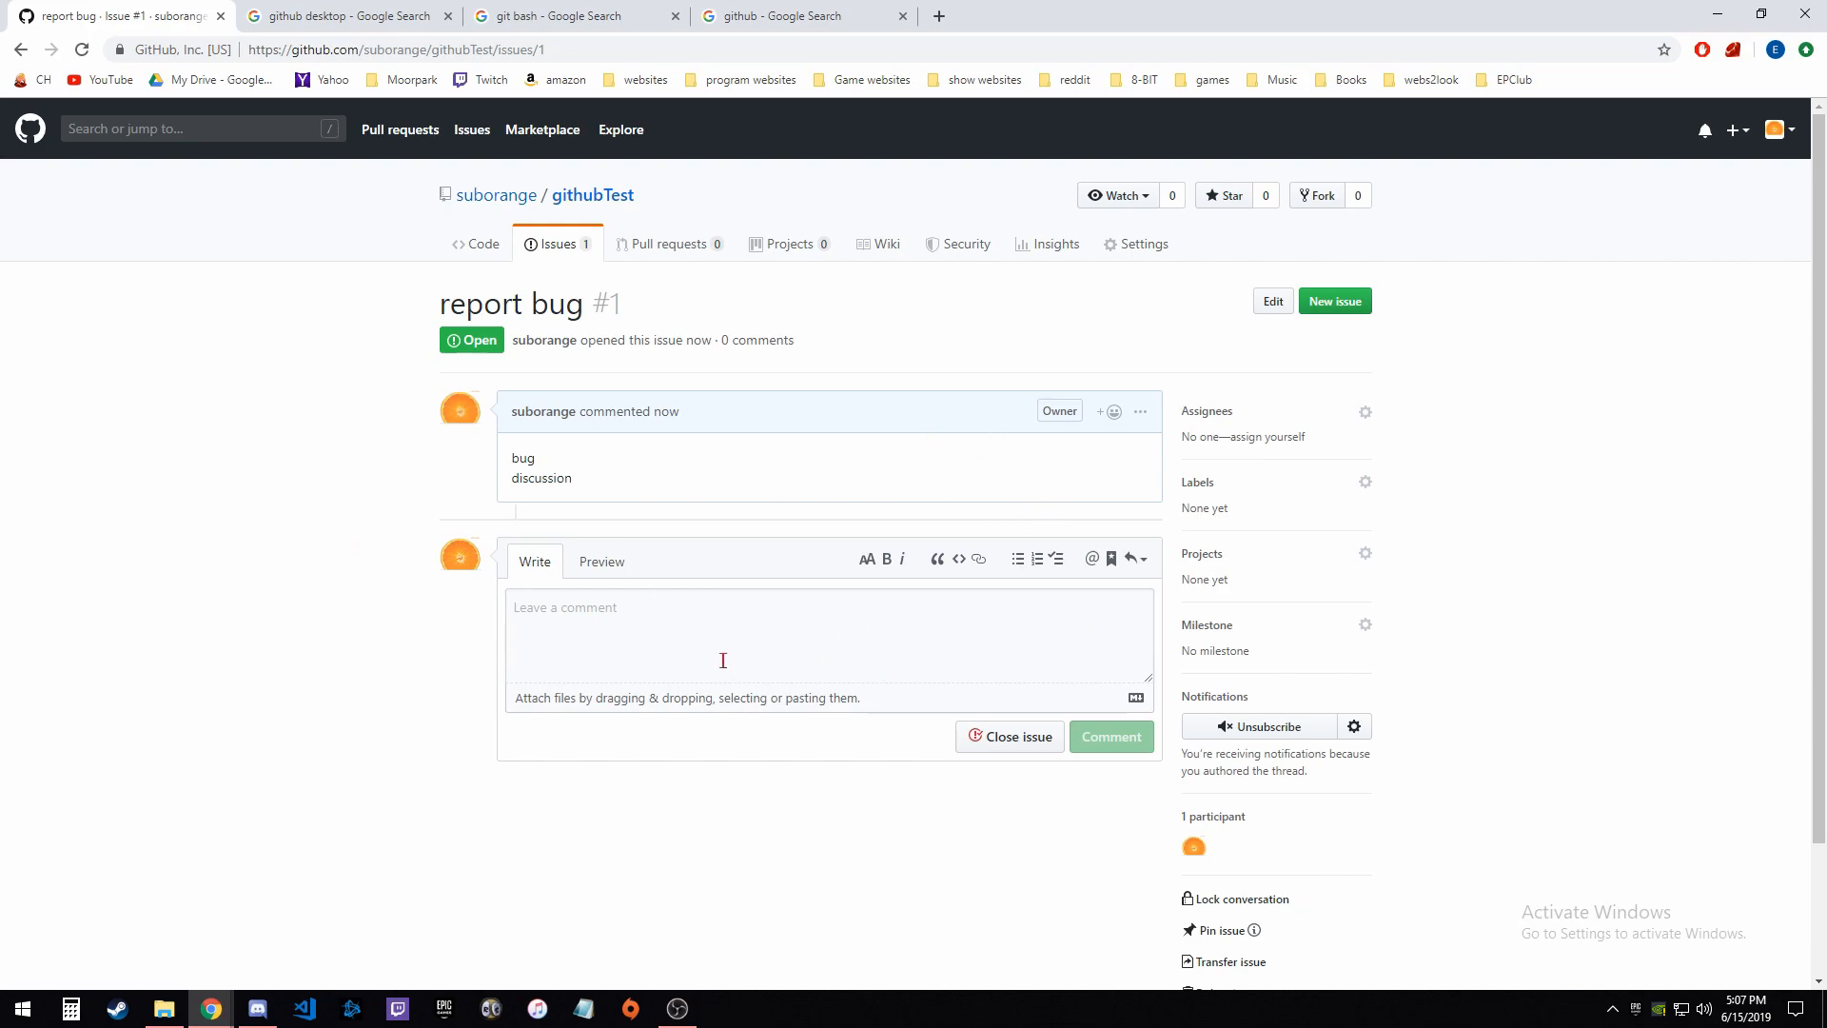
Step: Close the issue with the comment "okay i fixed evertything. thasts a good idea"
click(777, 638)
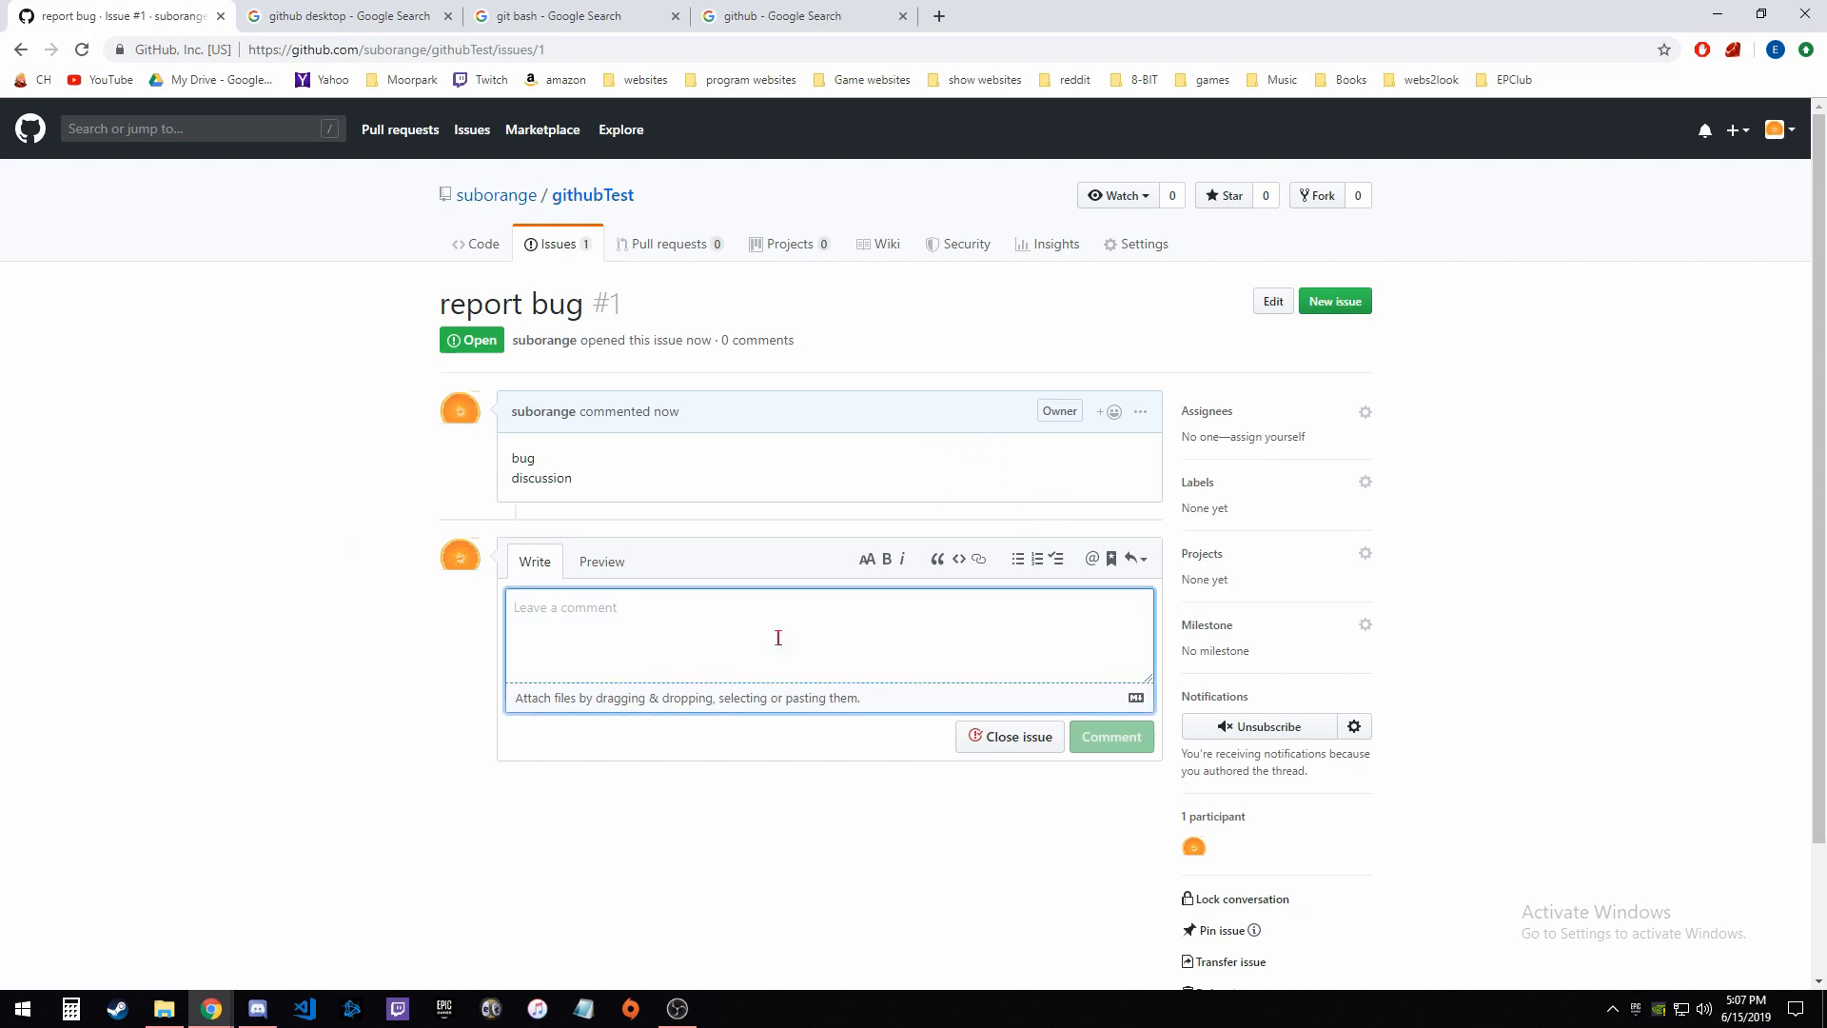
text(okay i fixed evertything. th)
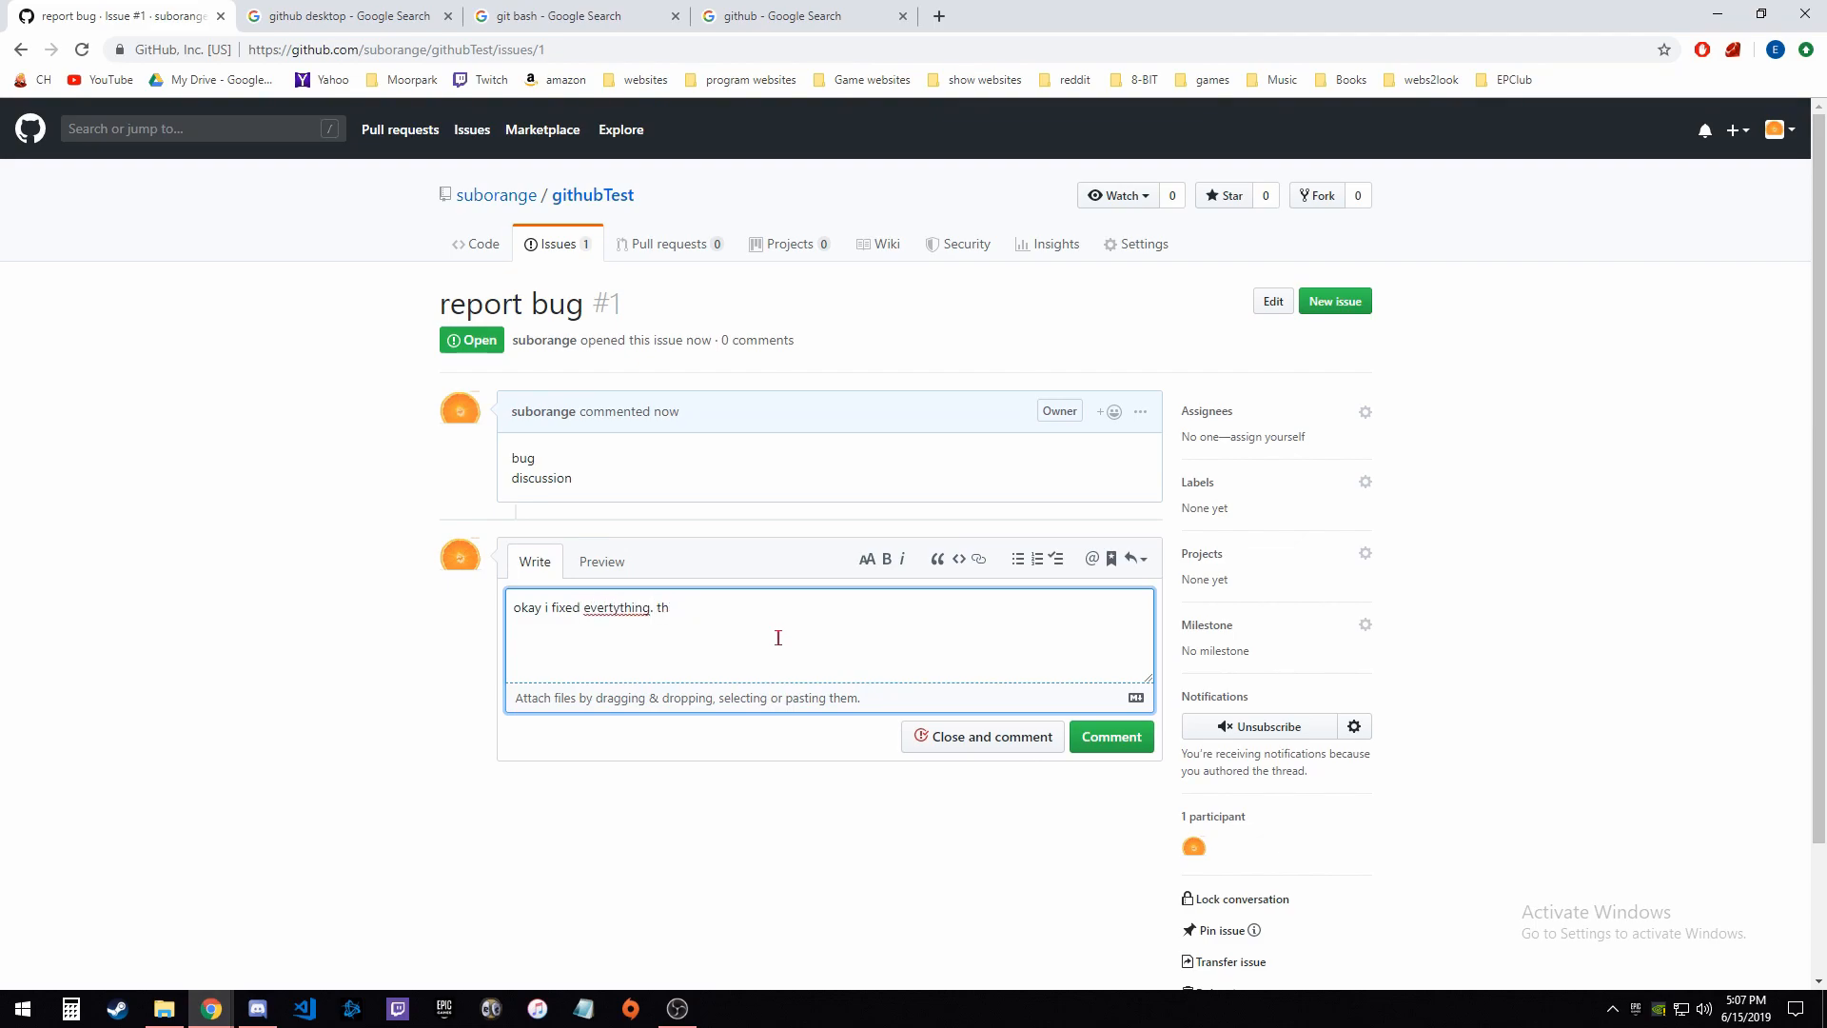
text(asts a good idea)
click(909, 747)
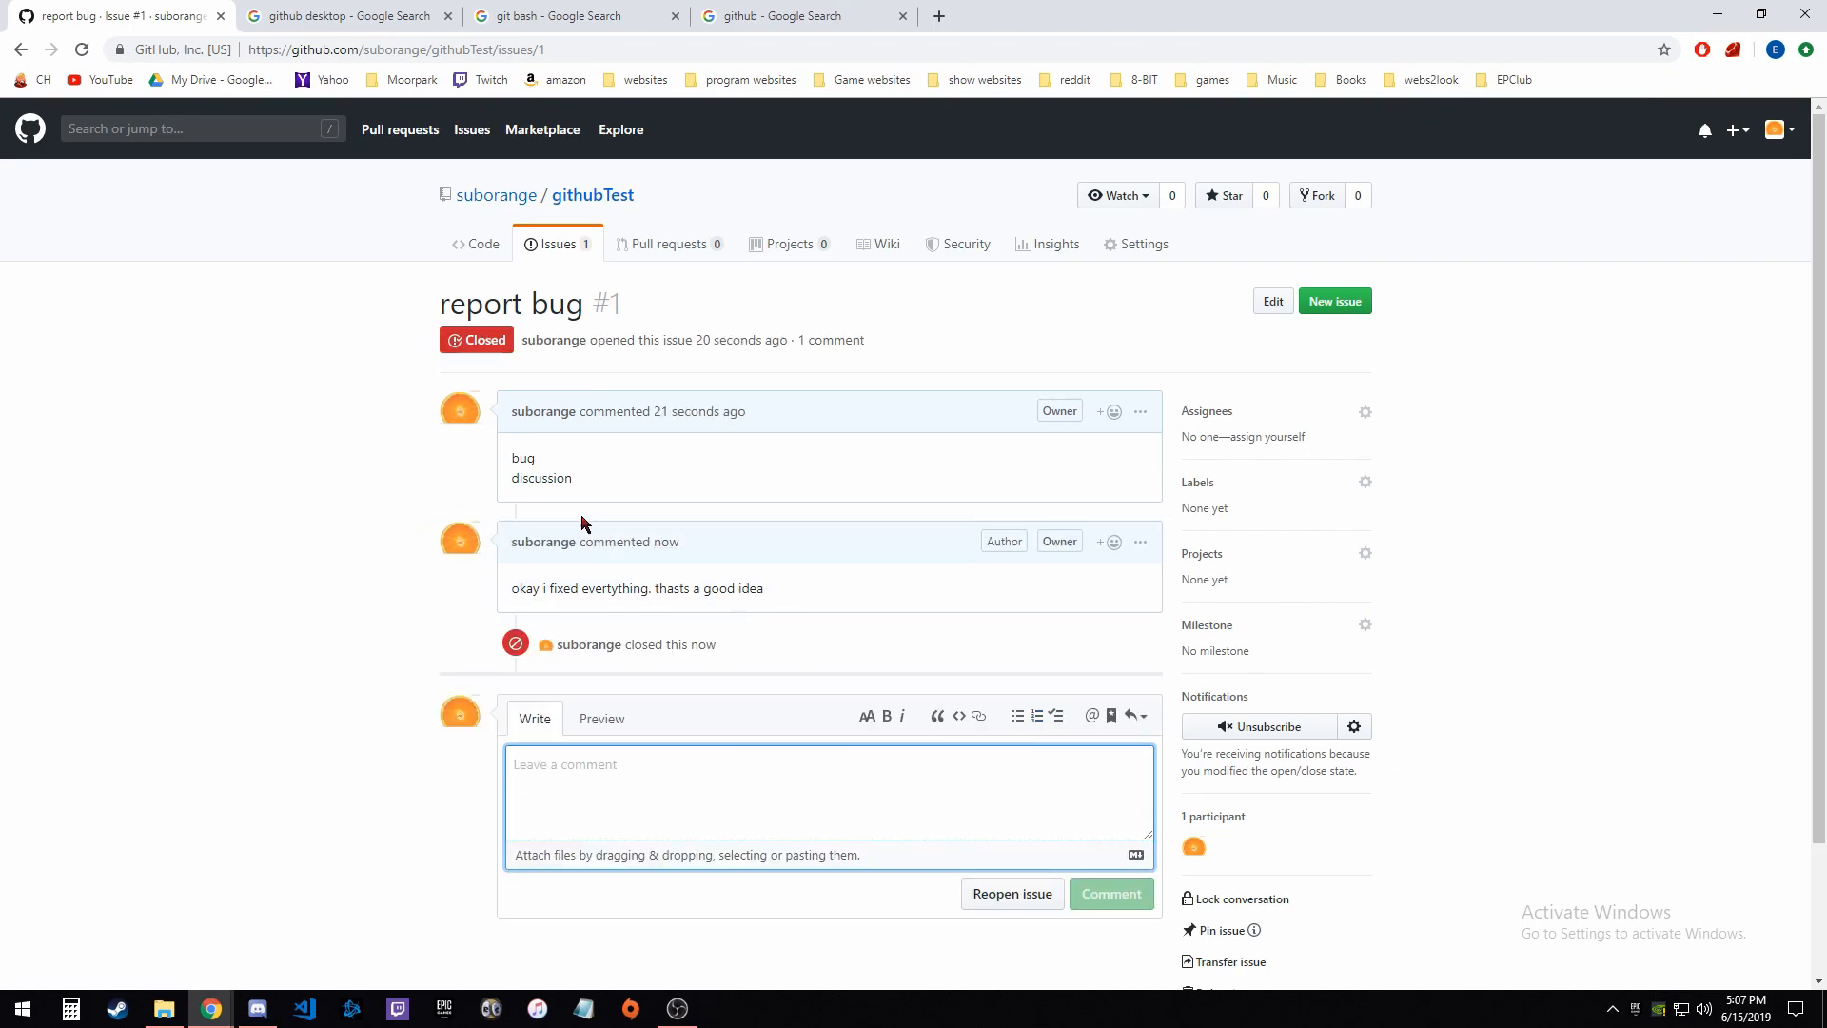
Step: Examine the repository's Pull requests, Projects, Wiki, Security and Insights pages
click(669, 247)
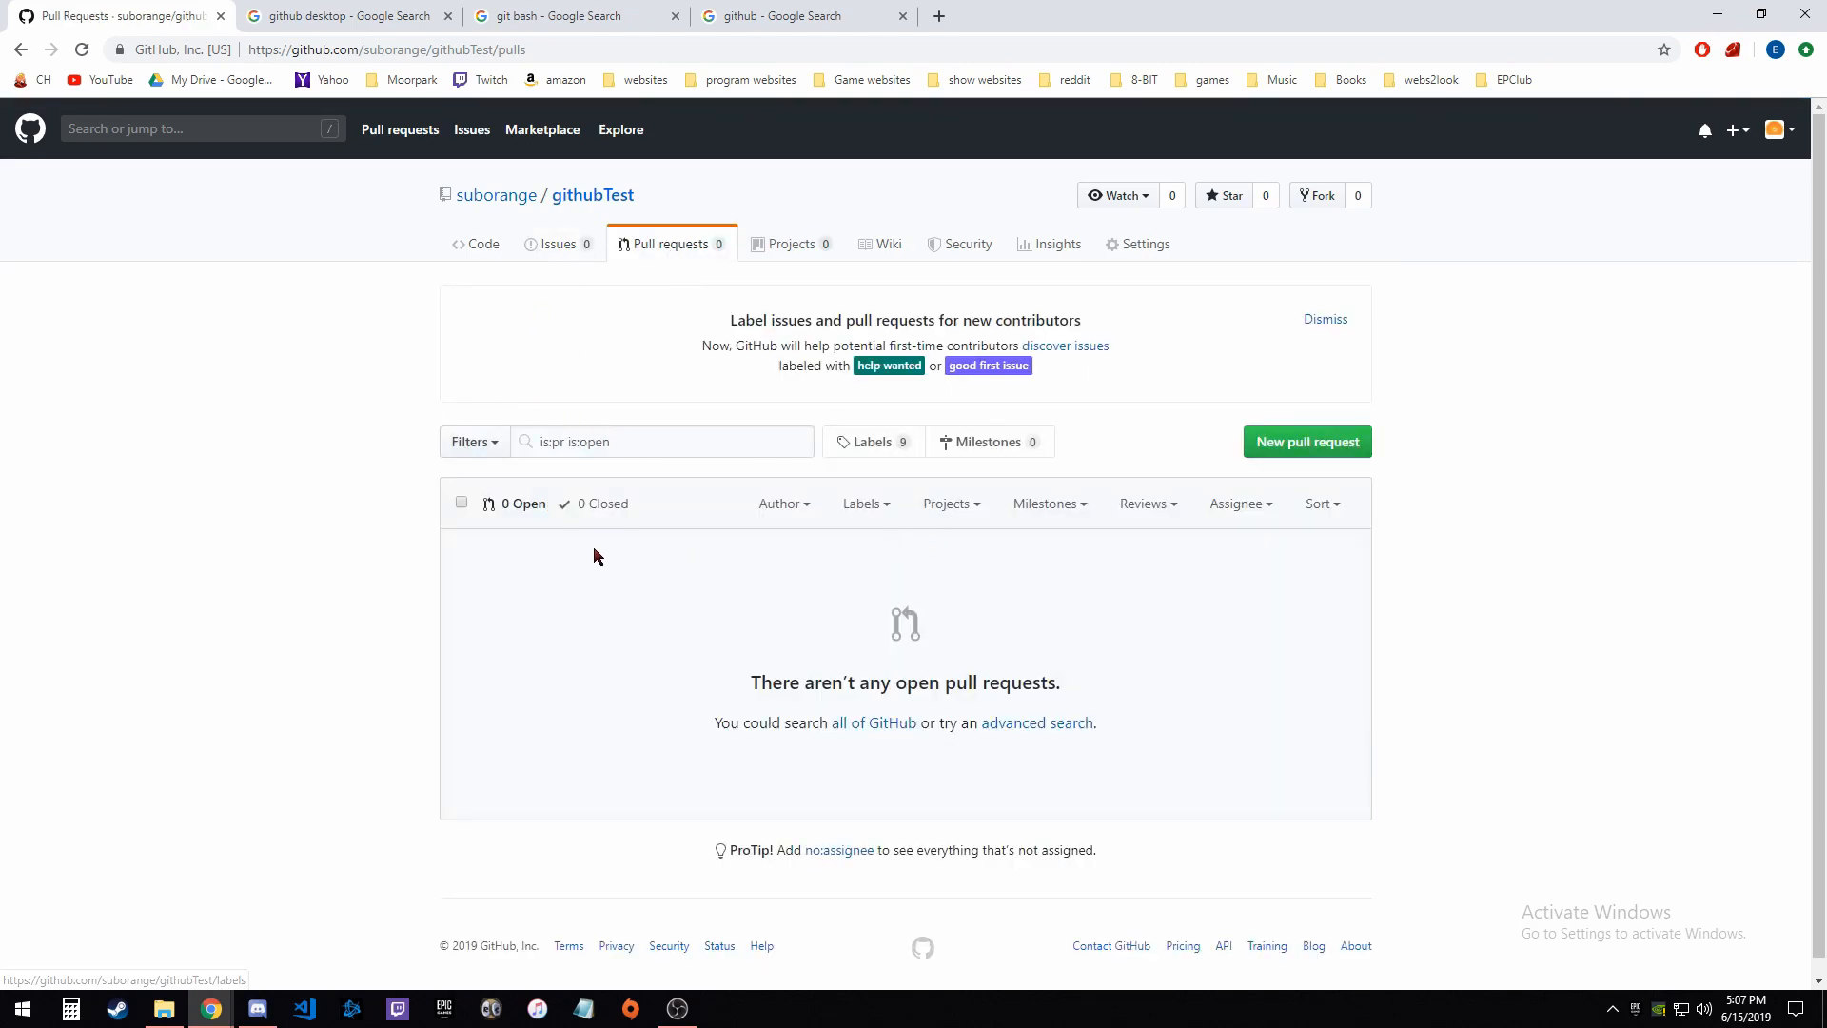
scroll(858, 555, down, 1)
scroll(855, 555, up, 1)
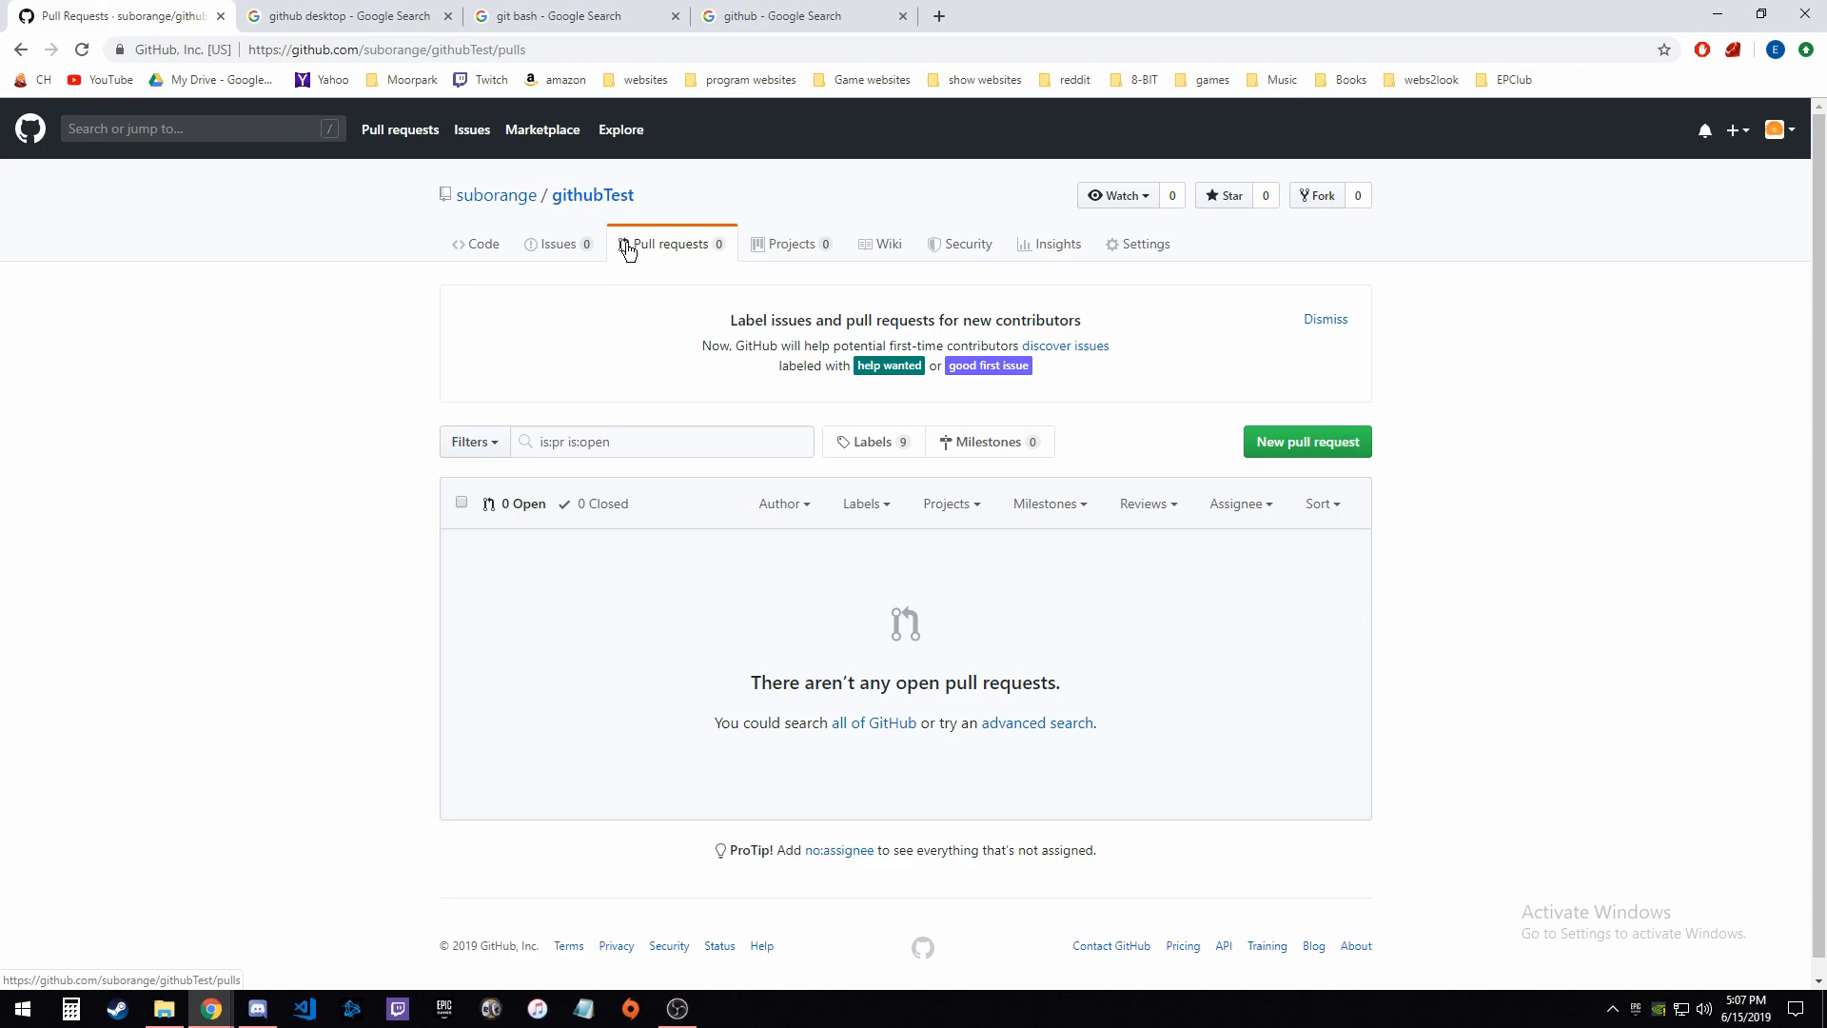
click(792, 243)
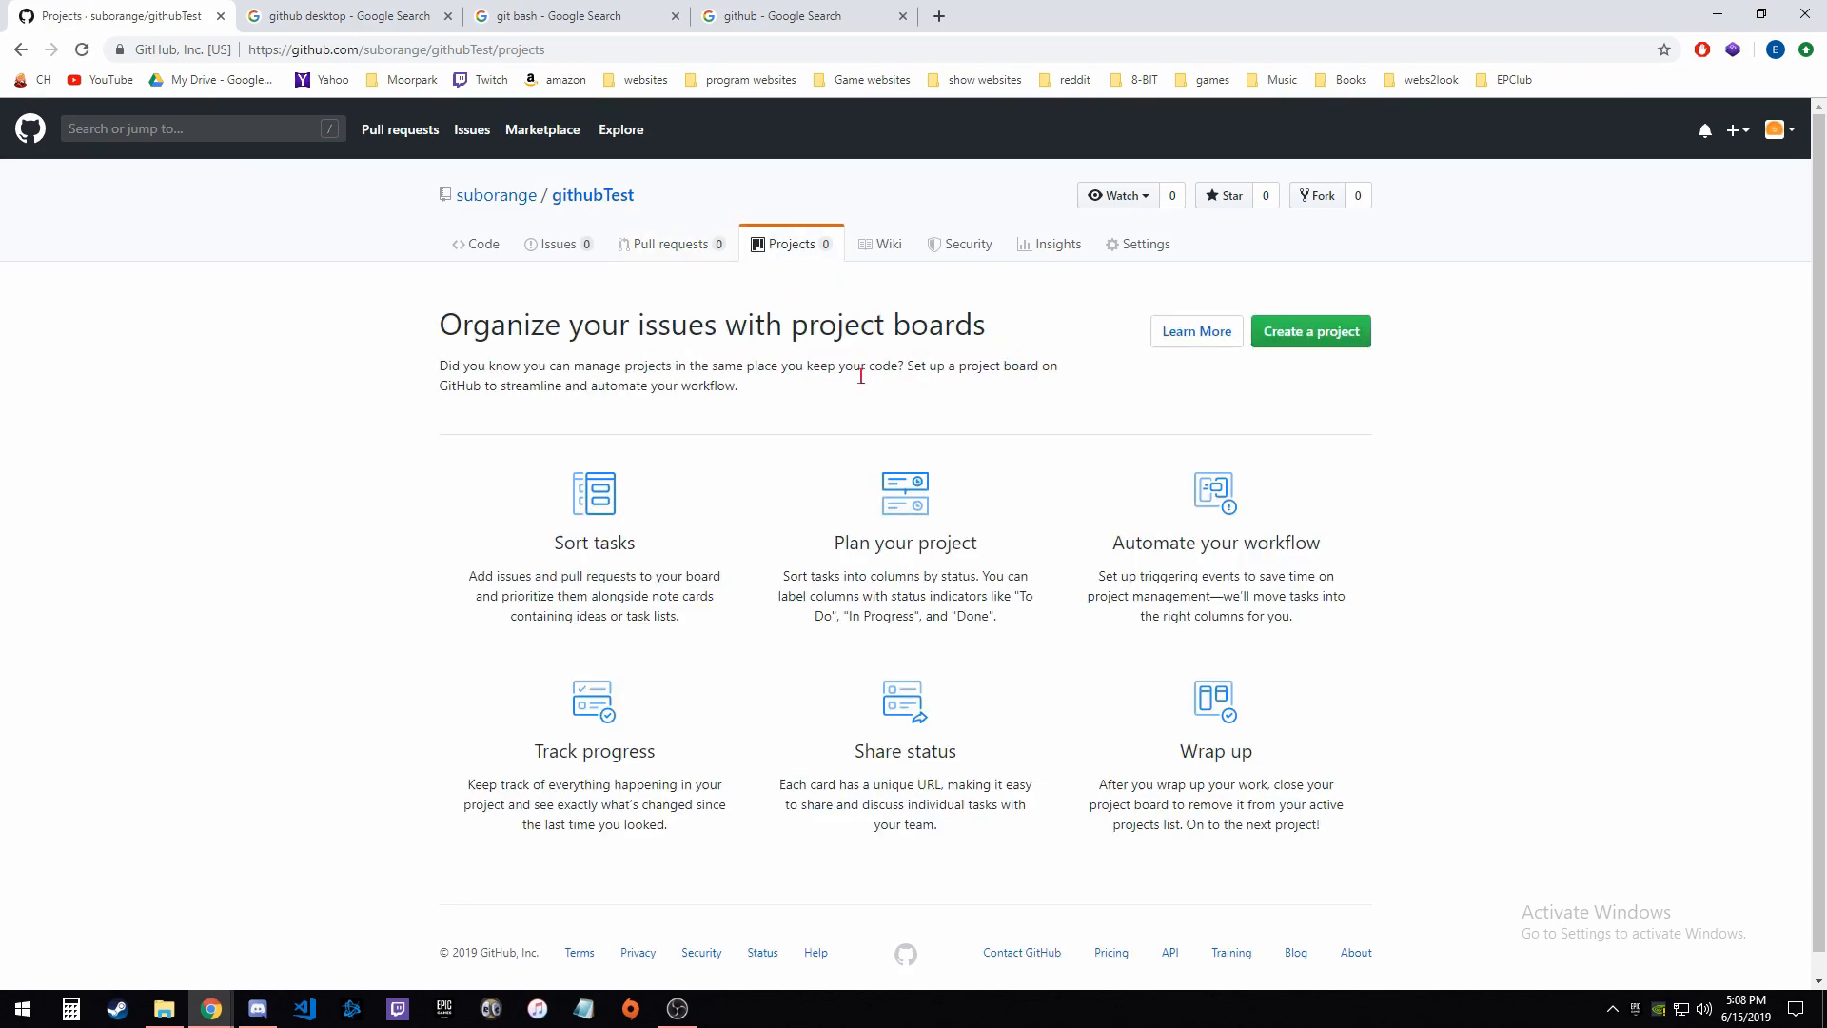
click(888, 259)
click(828, 248)
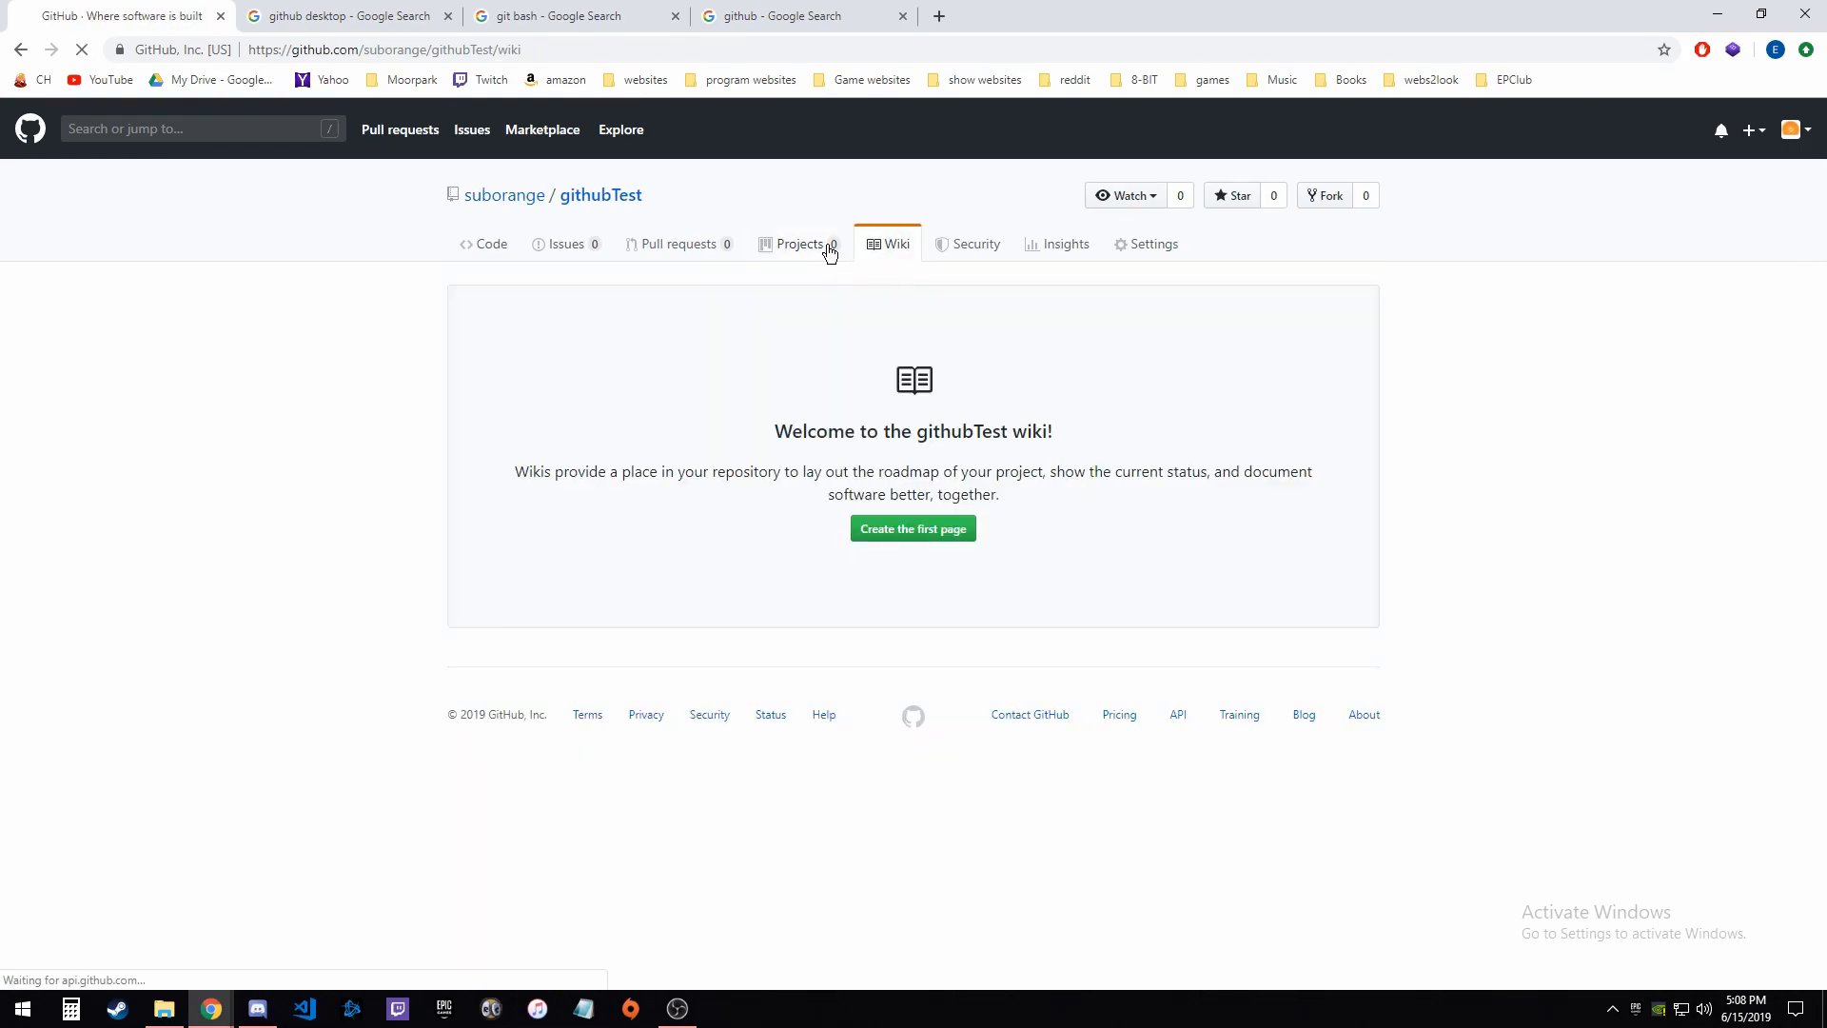
click(876, 252)
click(962, 248)
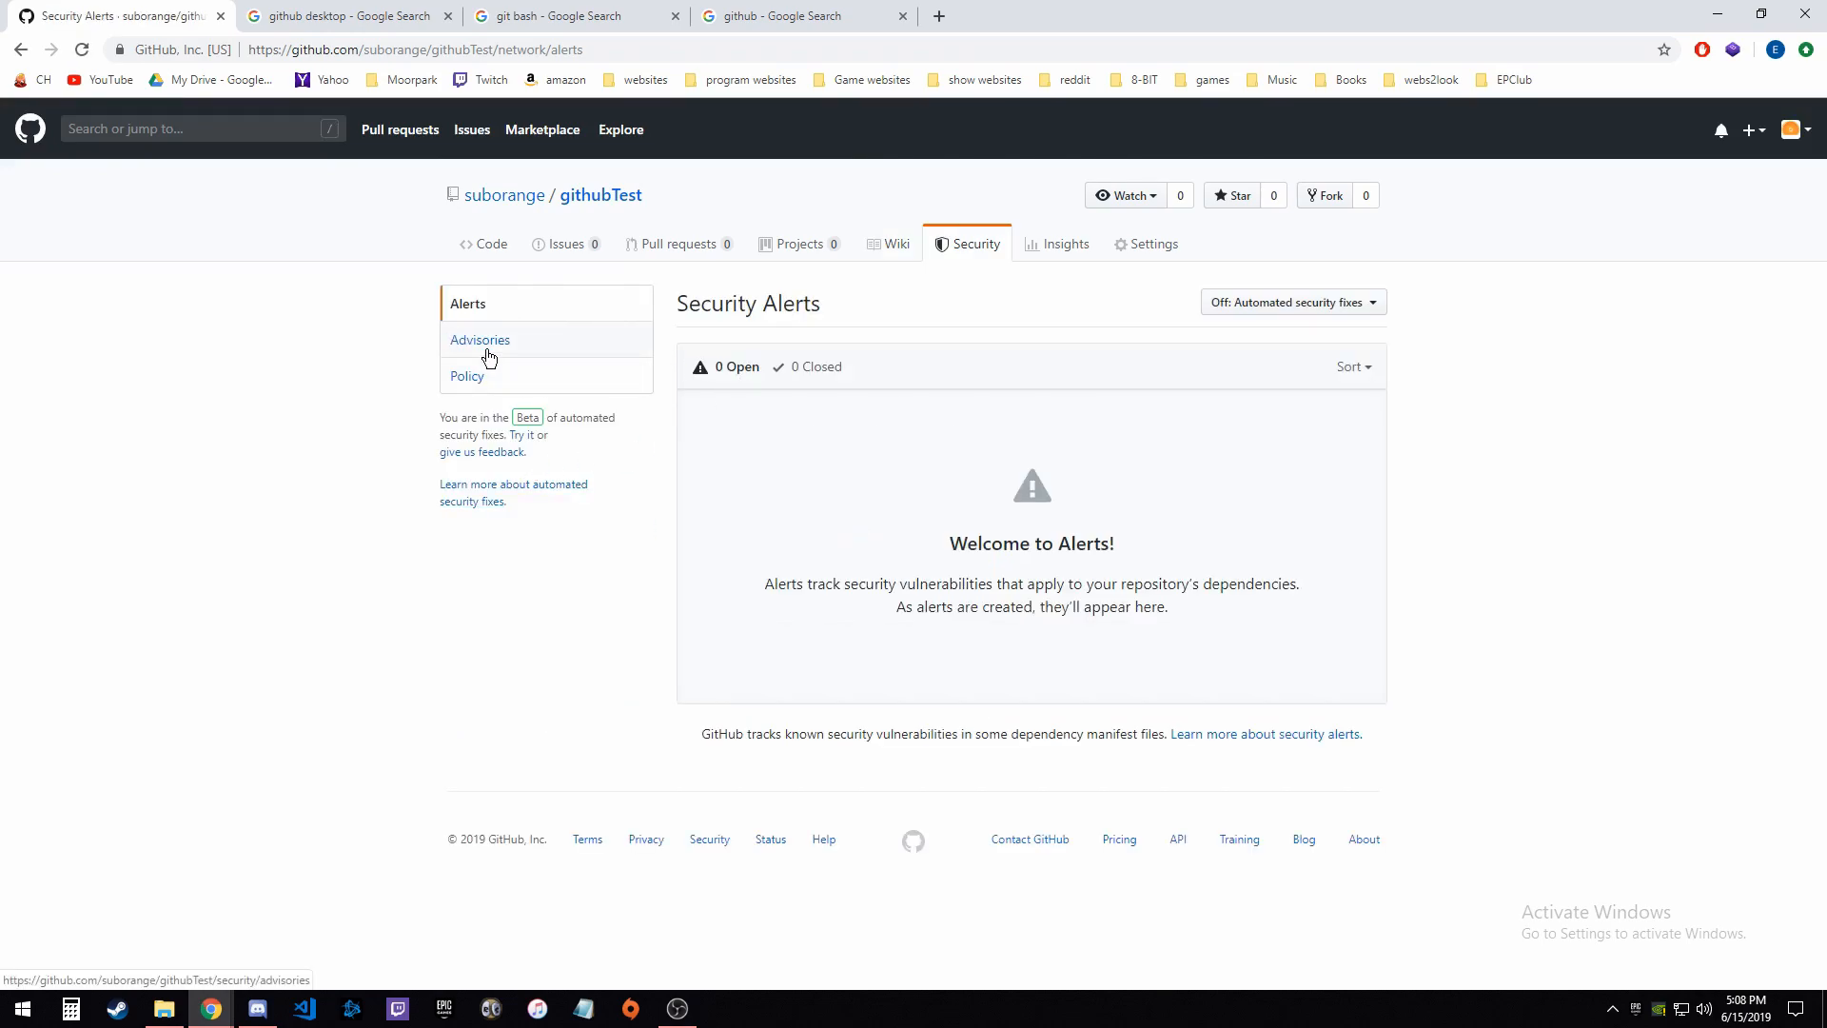
click(1050, 246)
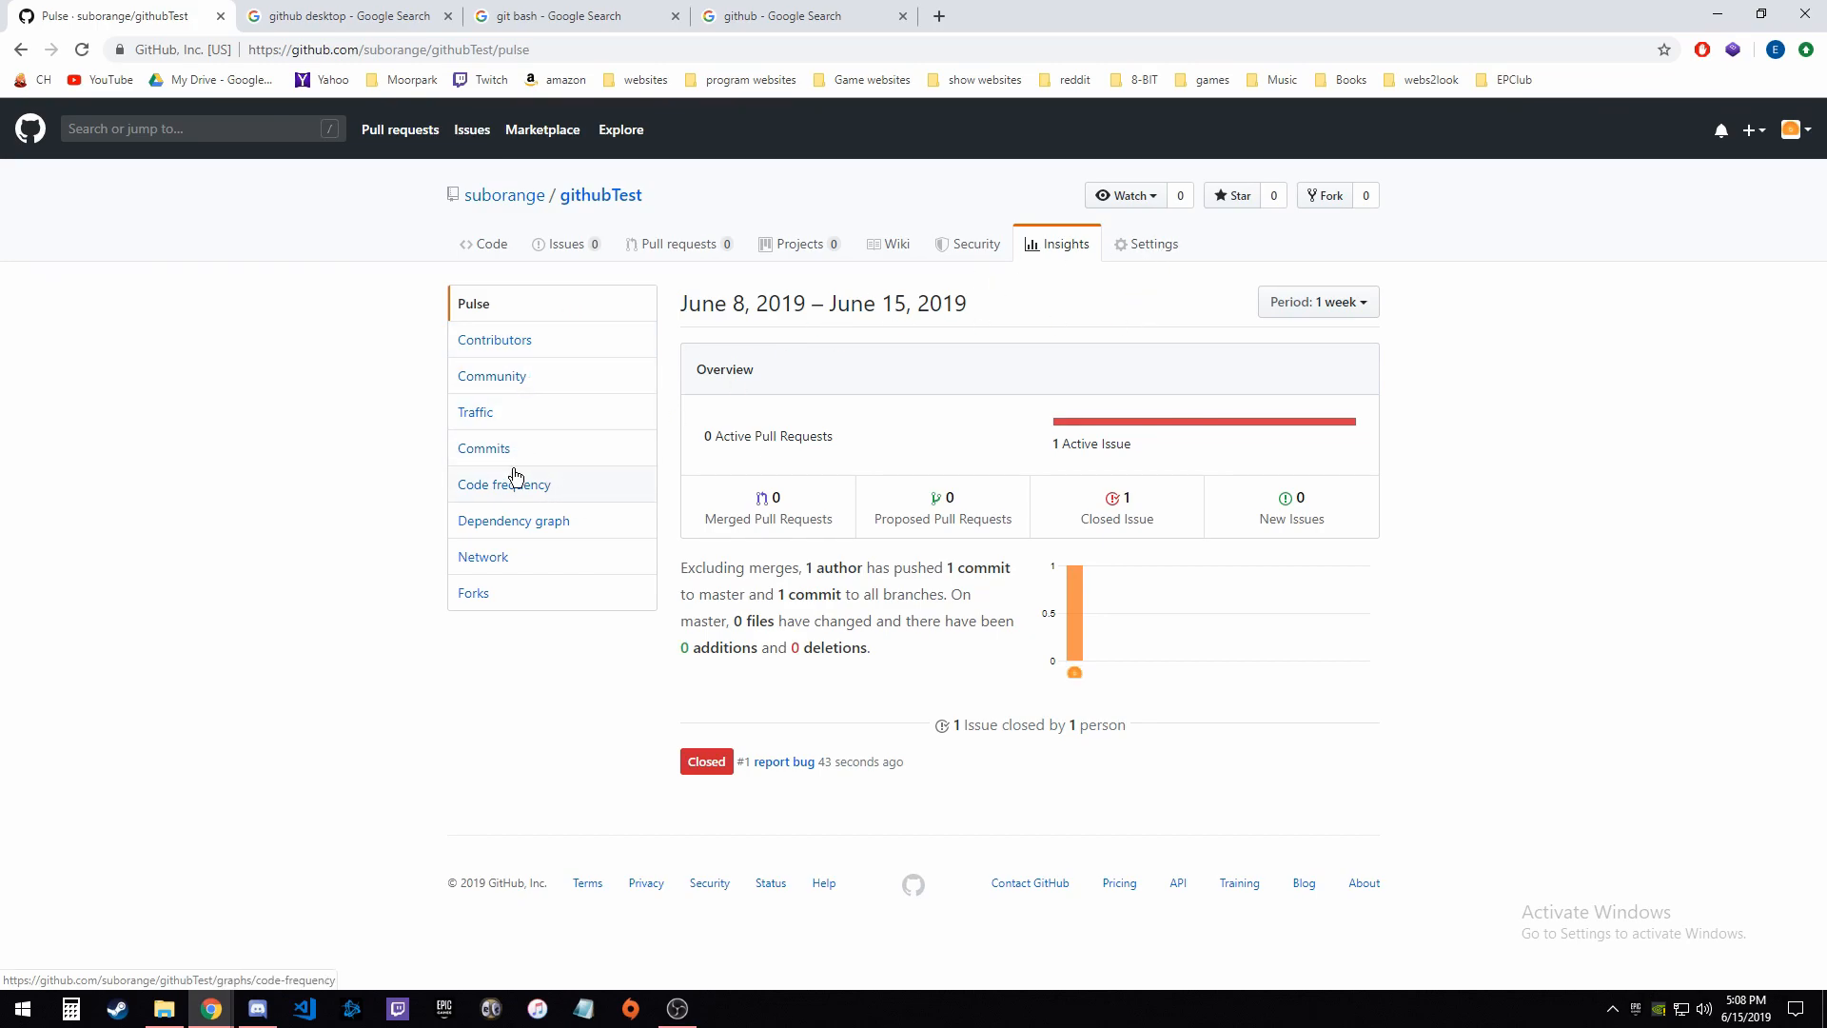
Step: Look through the repository's Settings page and return to its code page
click(1148, 244)
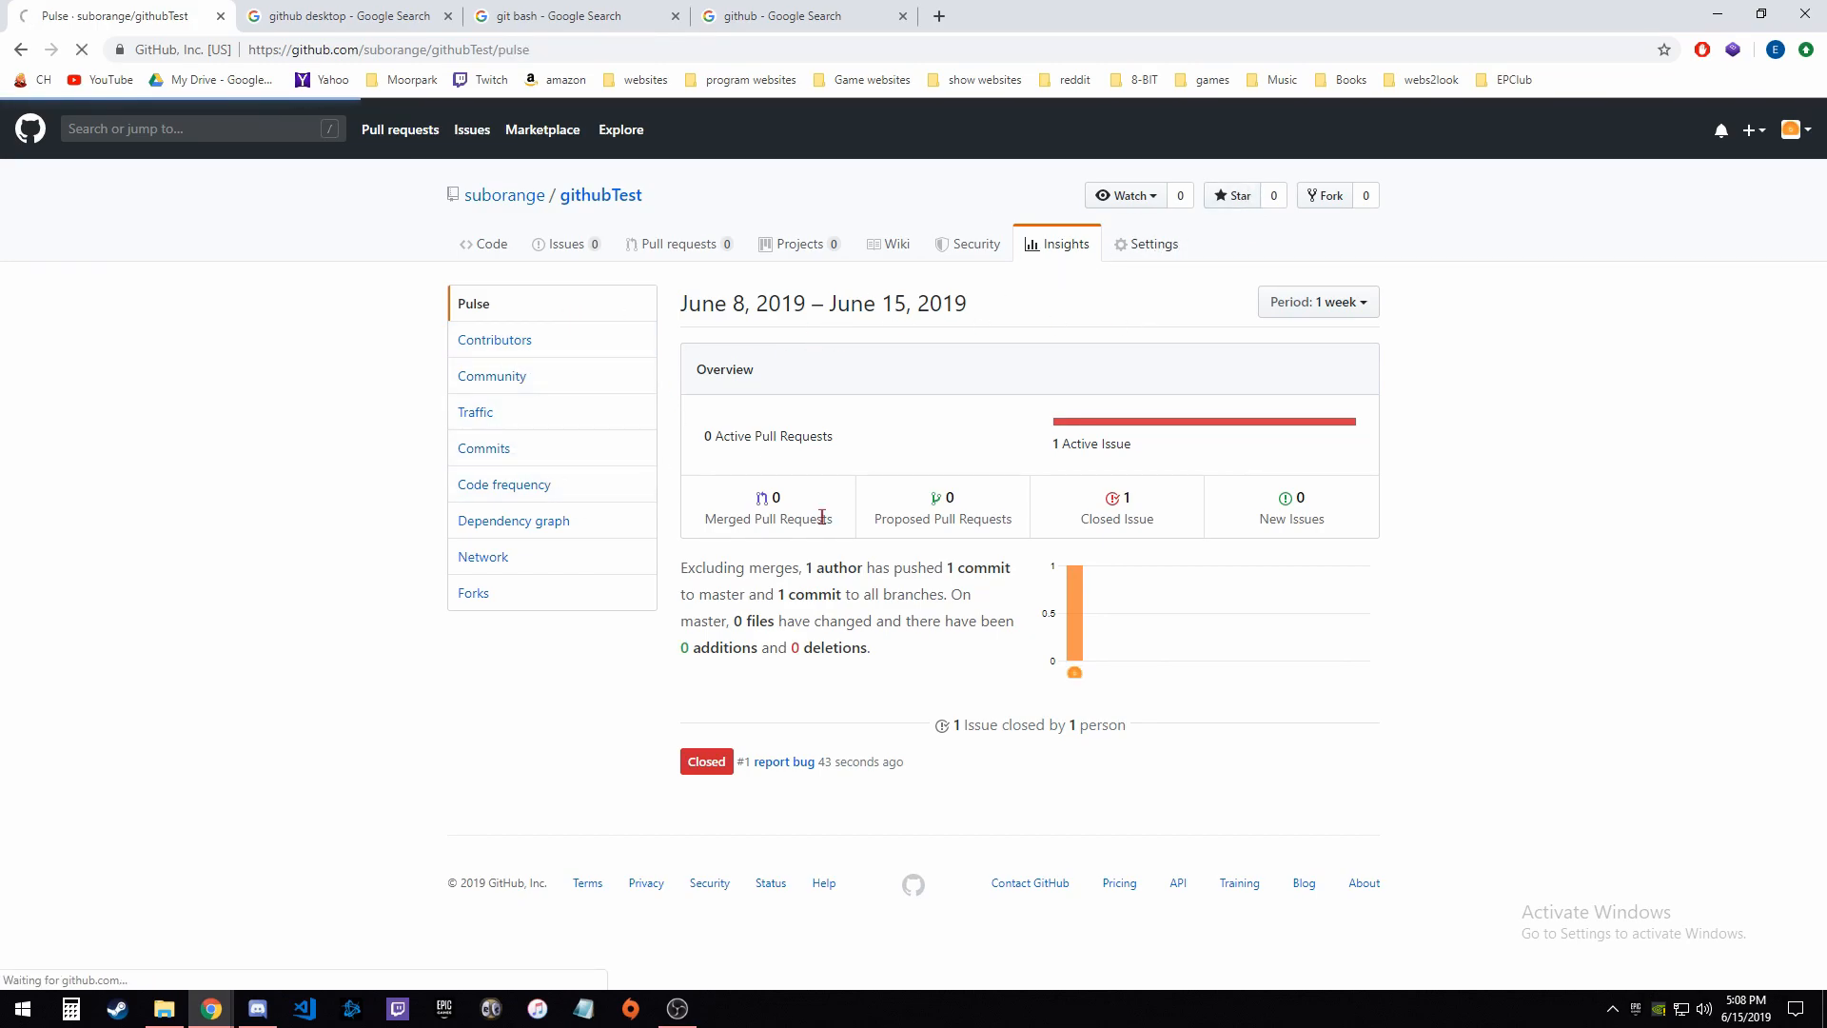
scroll(456, 432, down, 10)
scroll(543, 432, up, 9)
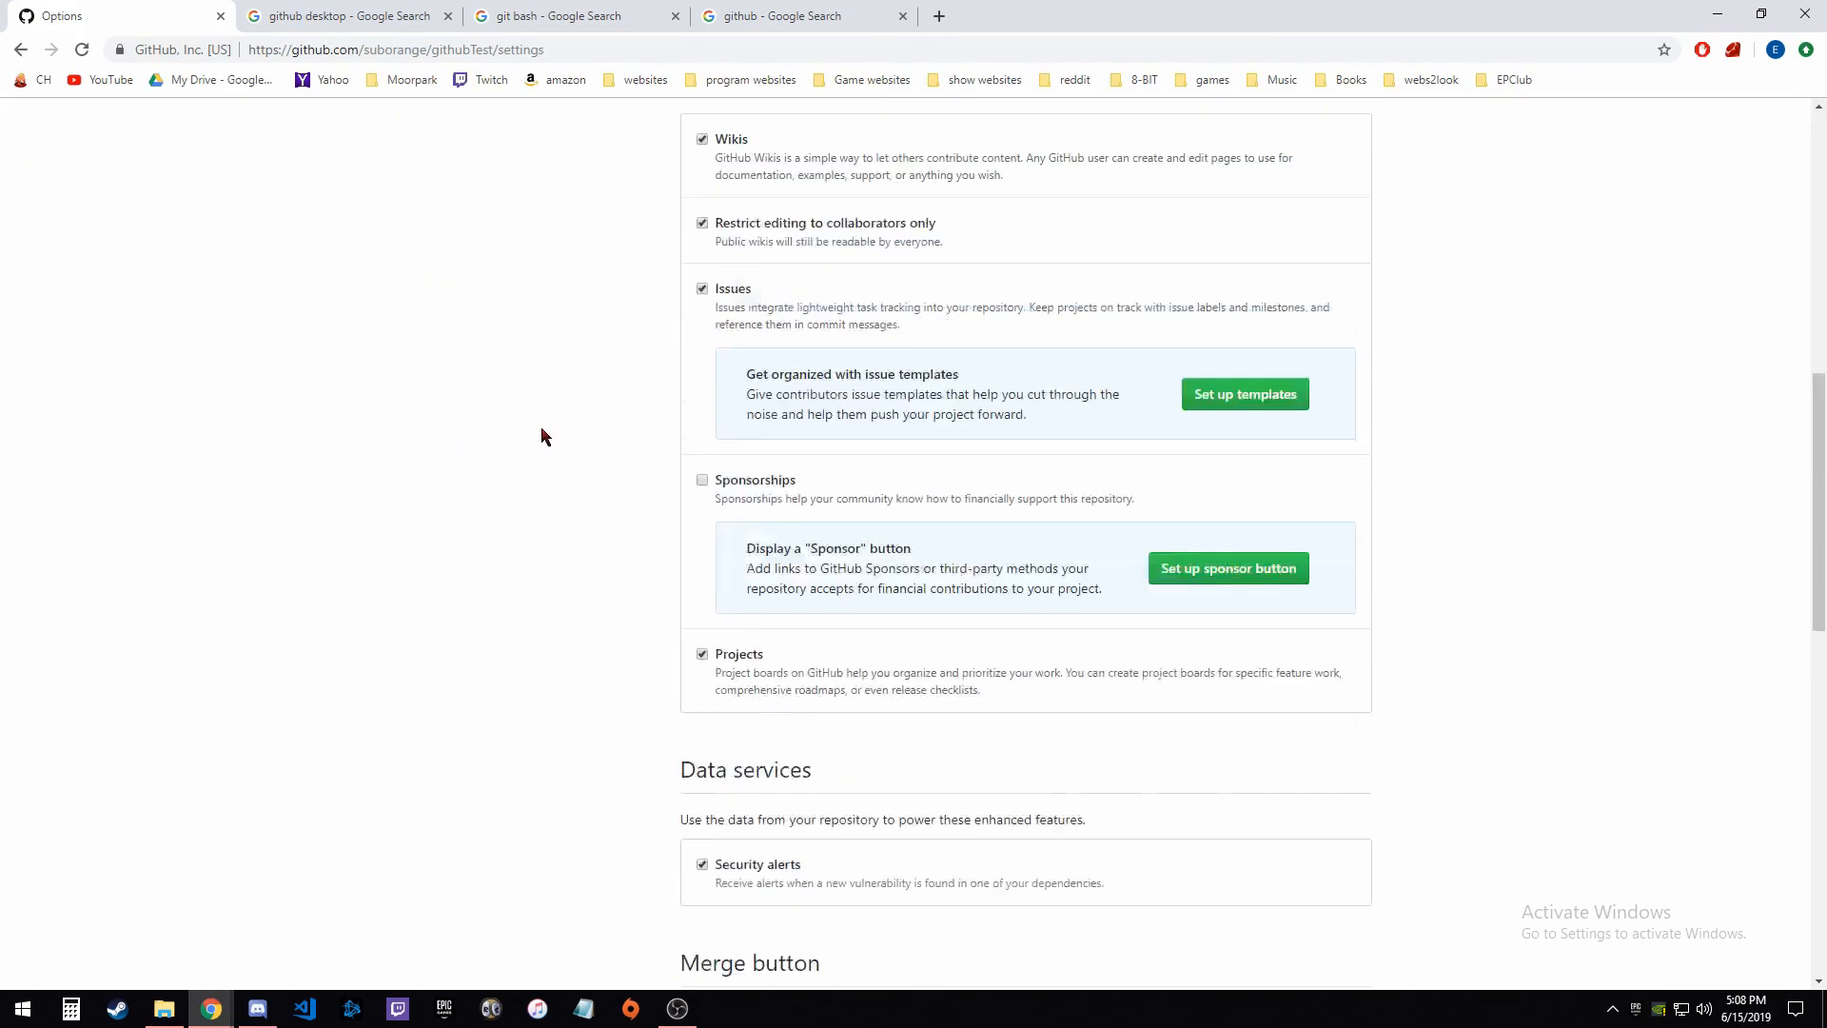
scroll(545, 446, up, 1)
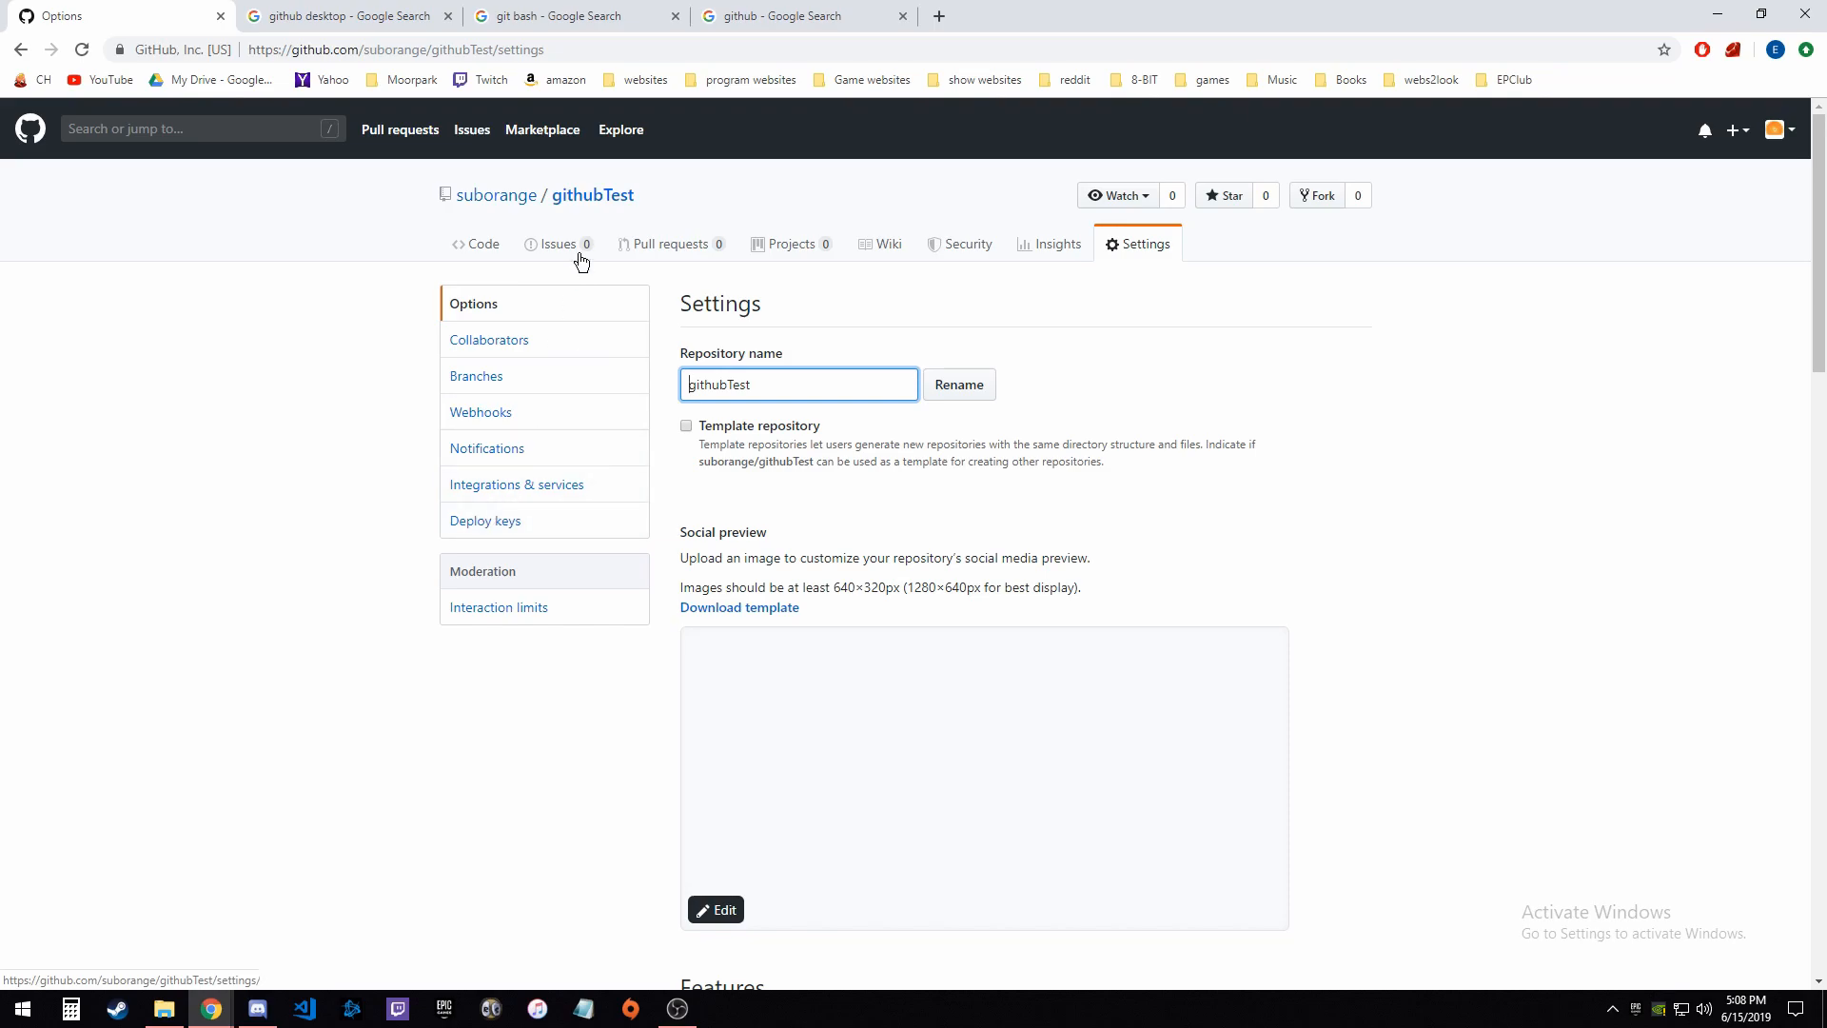
click(481, 247)
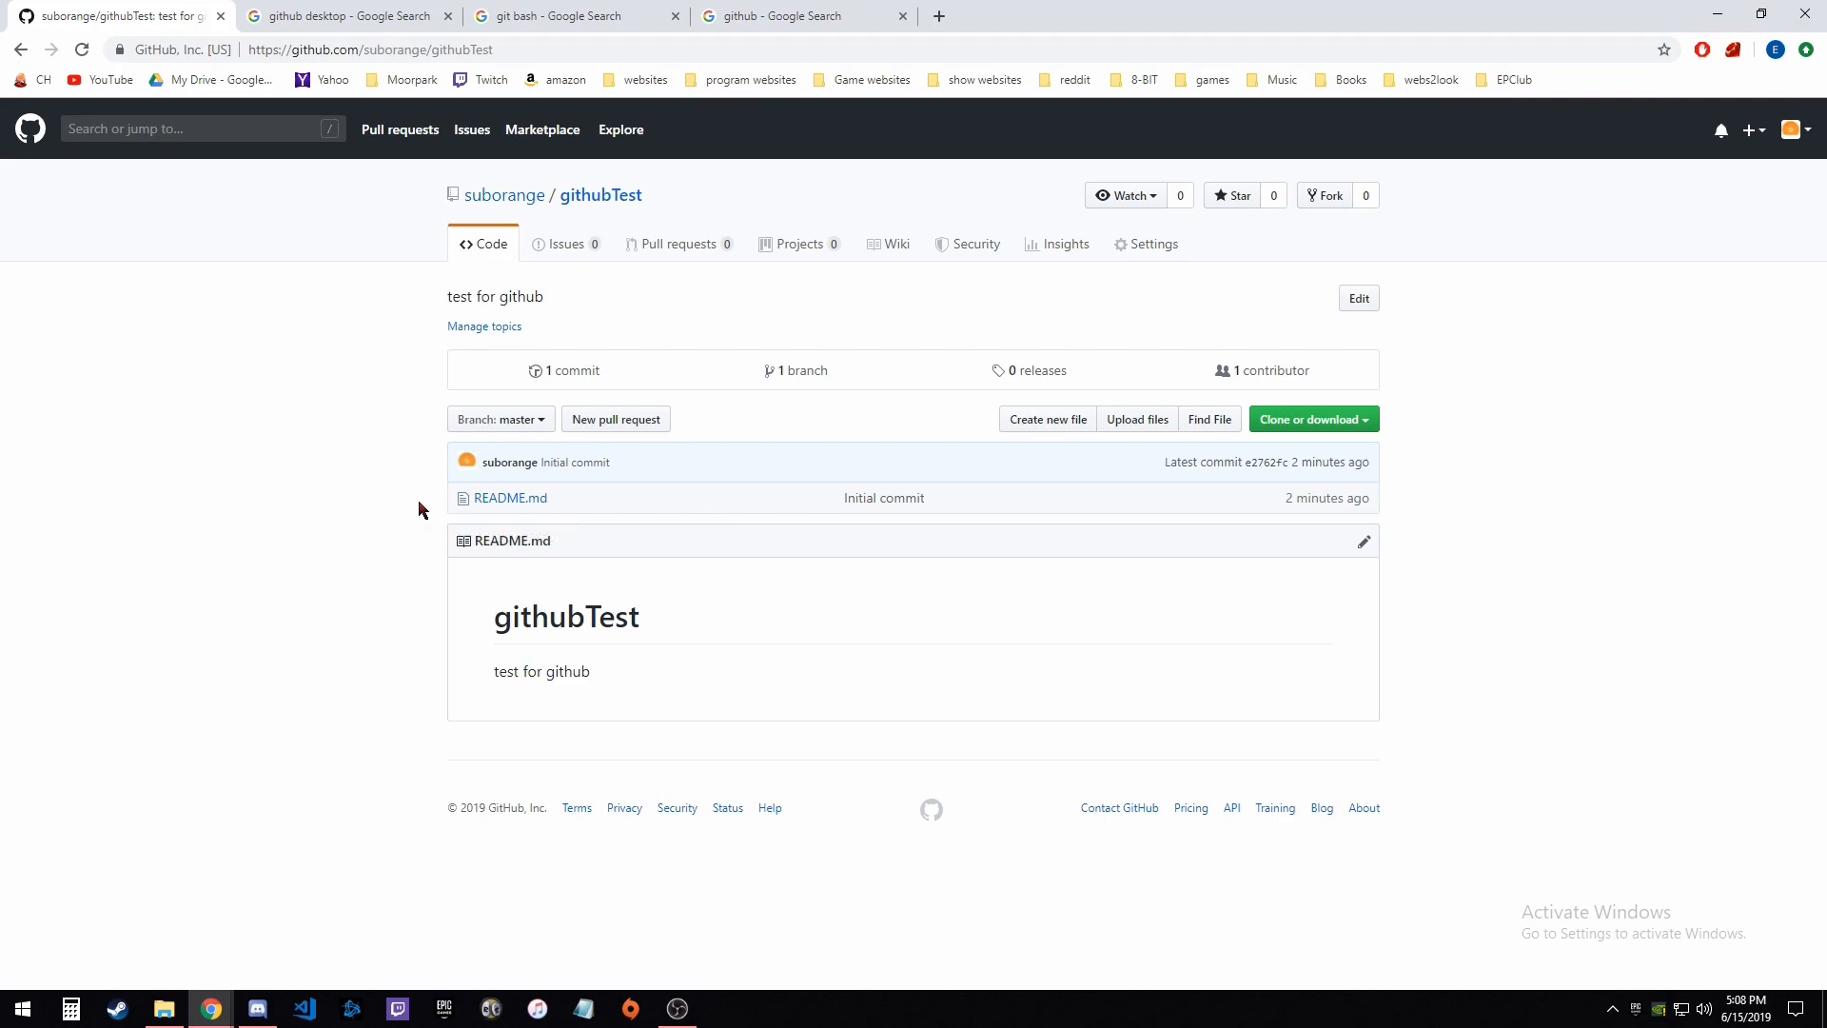
Step: Examine the branch list and the option to find or create a branch on the code page
click(495, 420)
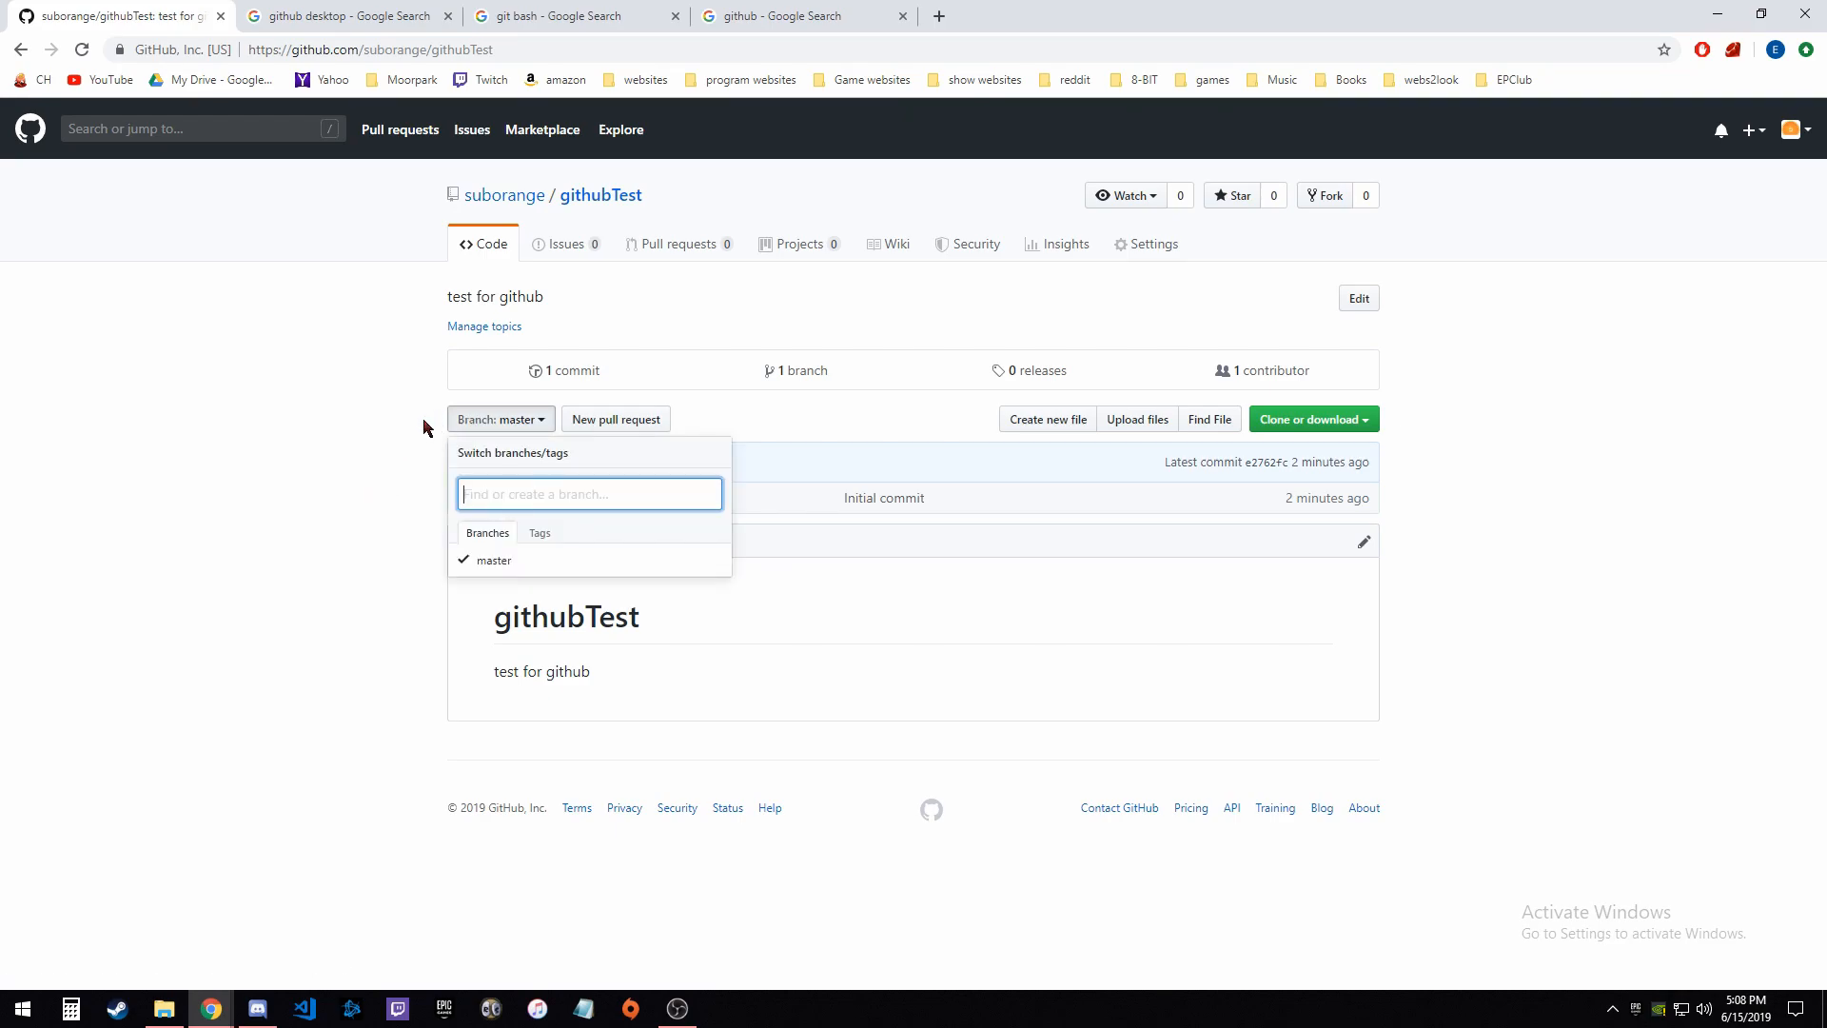
click(378, 438)
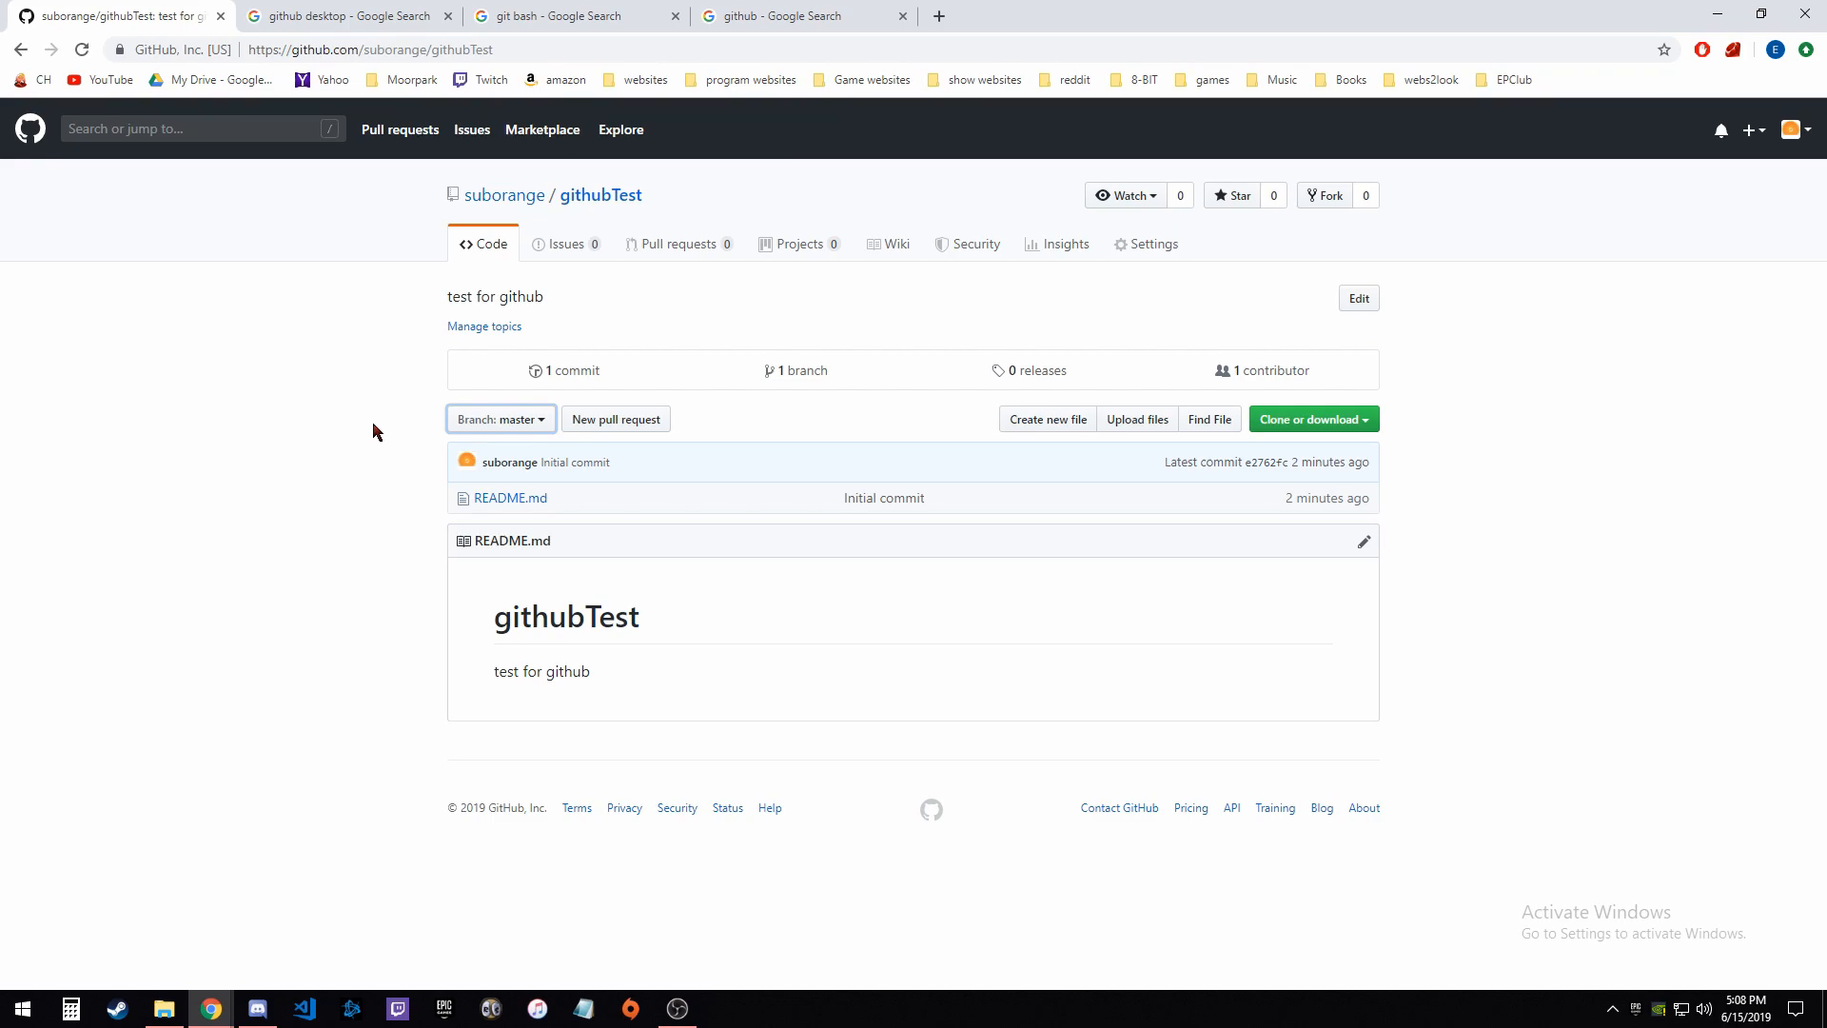
click(466, 423)
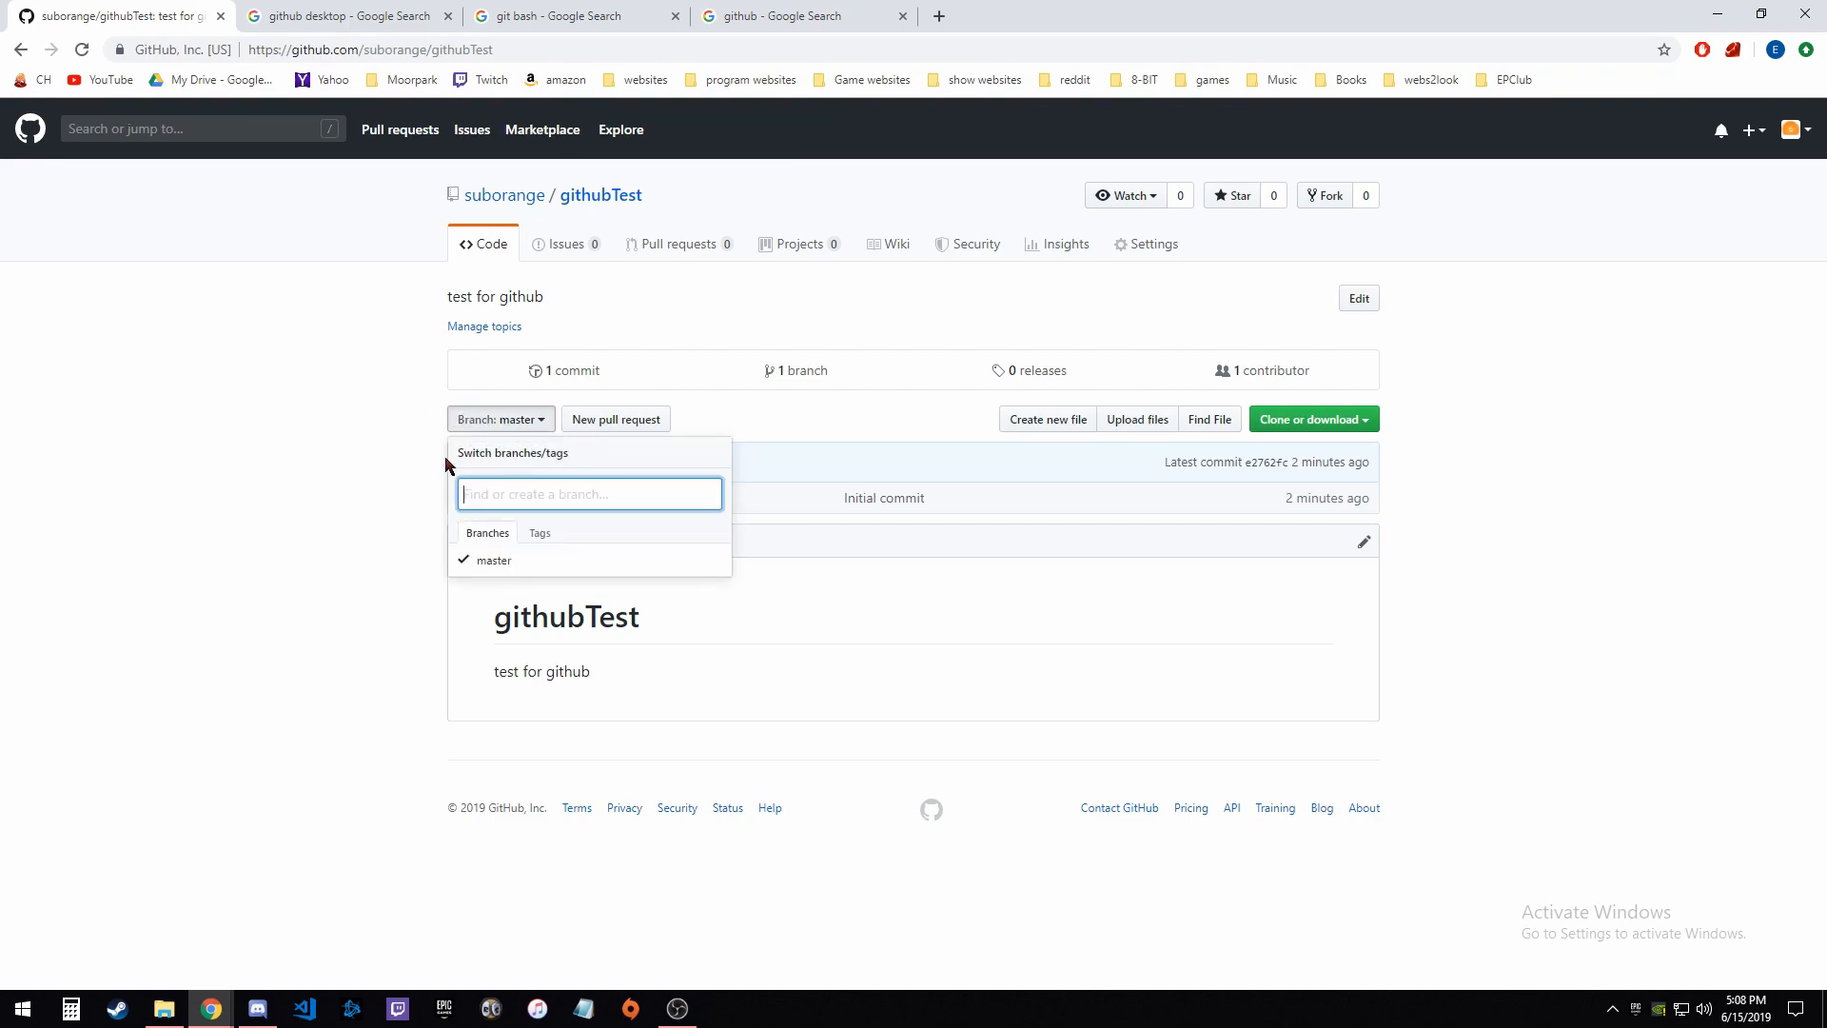
click(372, 436)
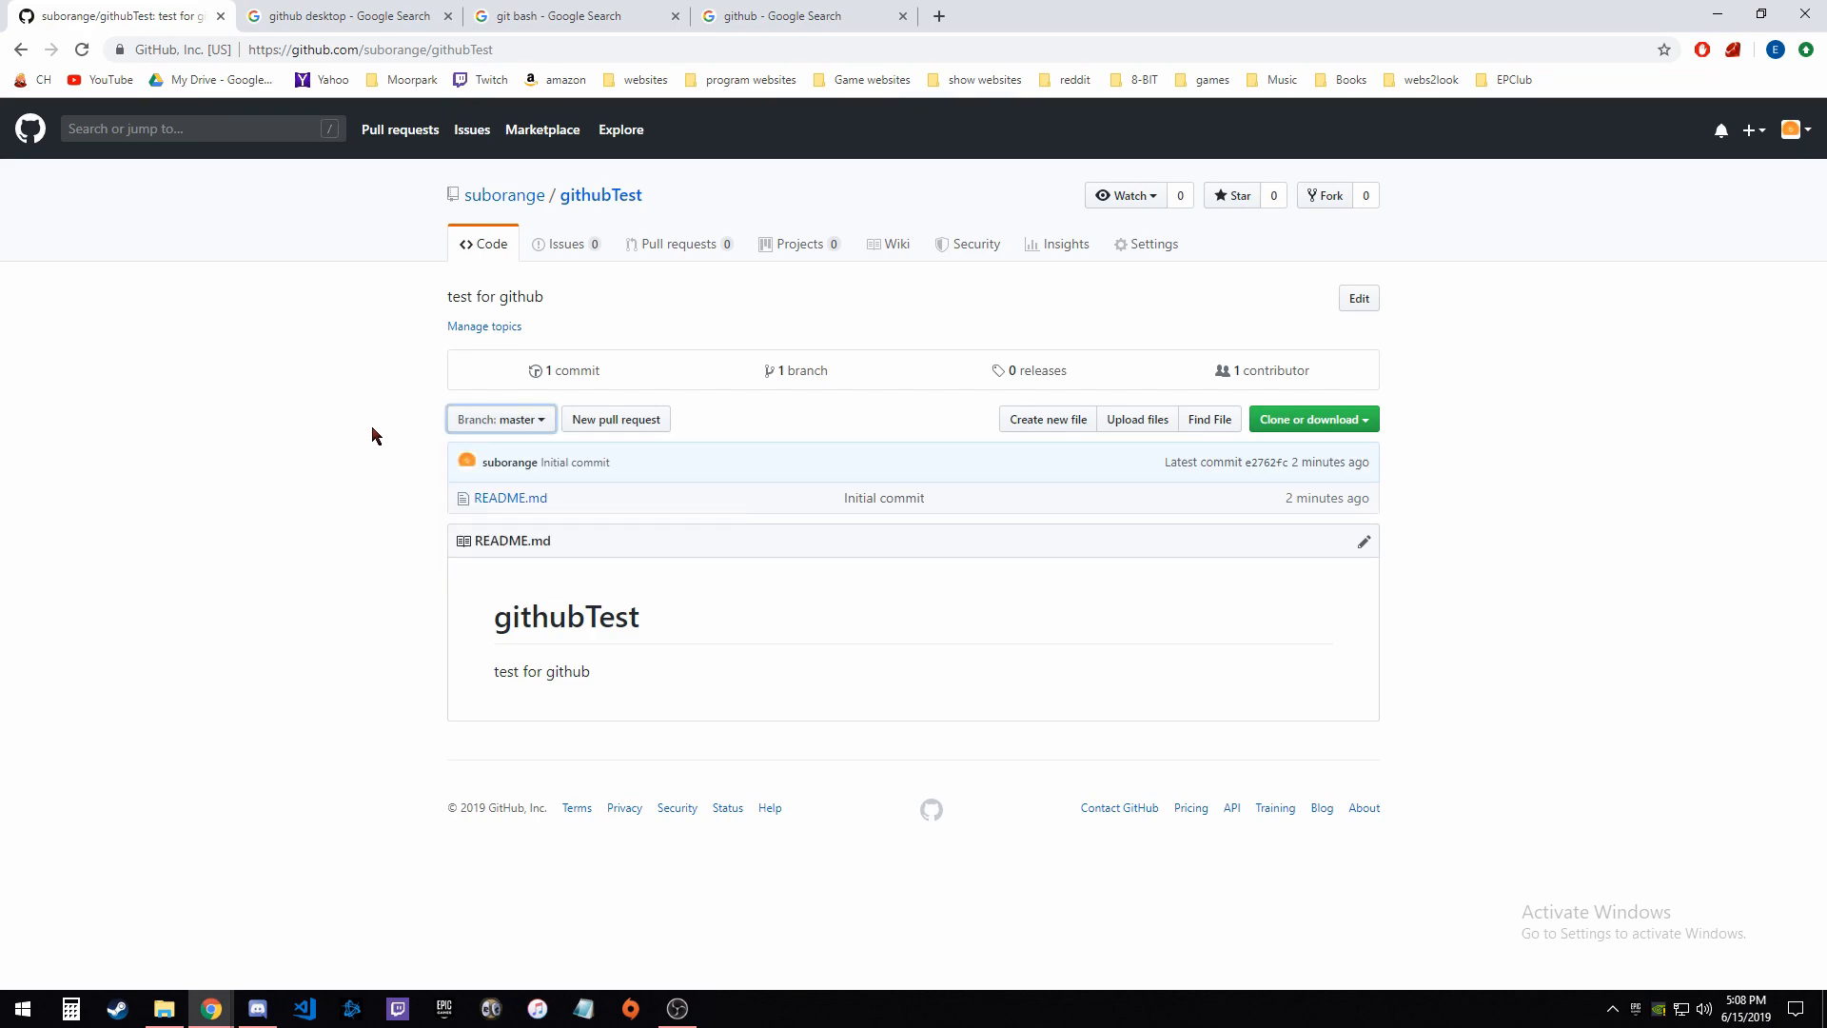
click(474, 421)
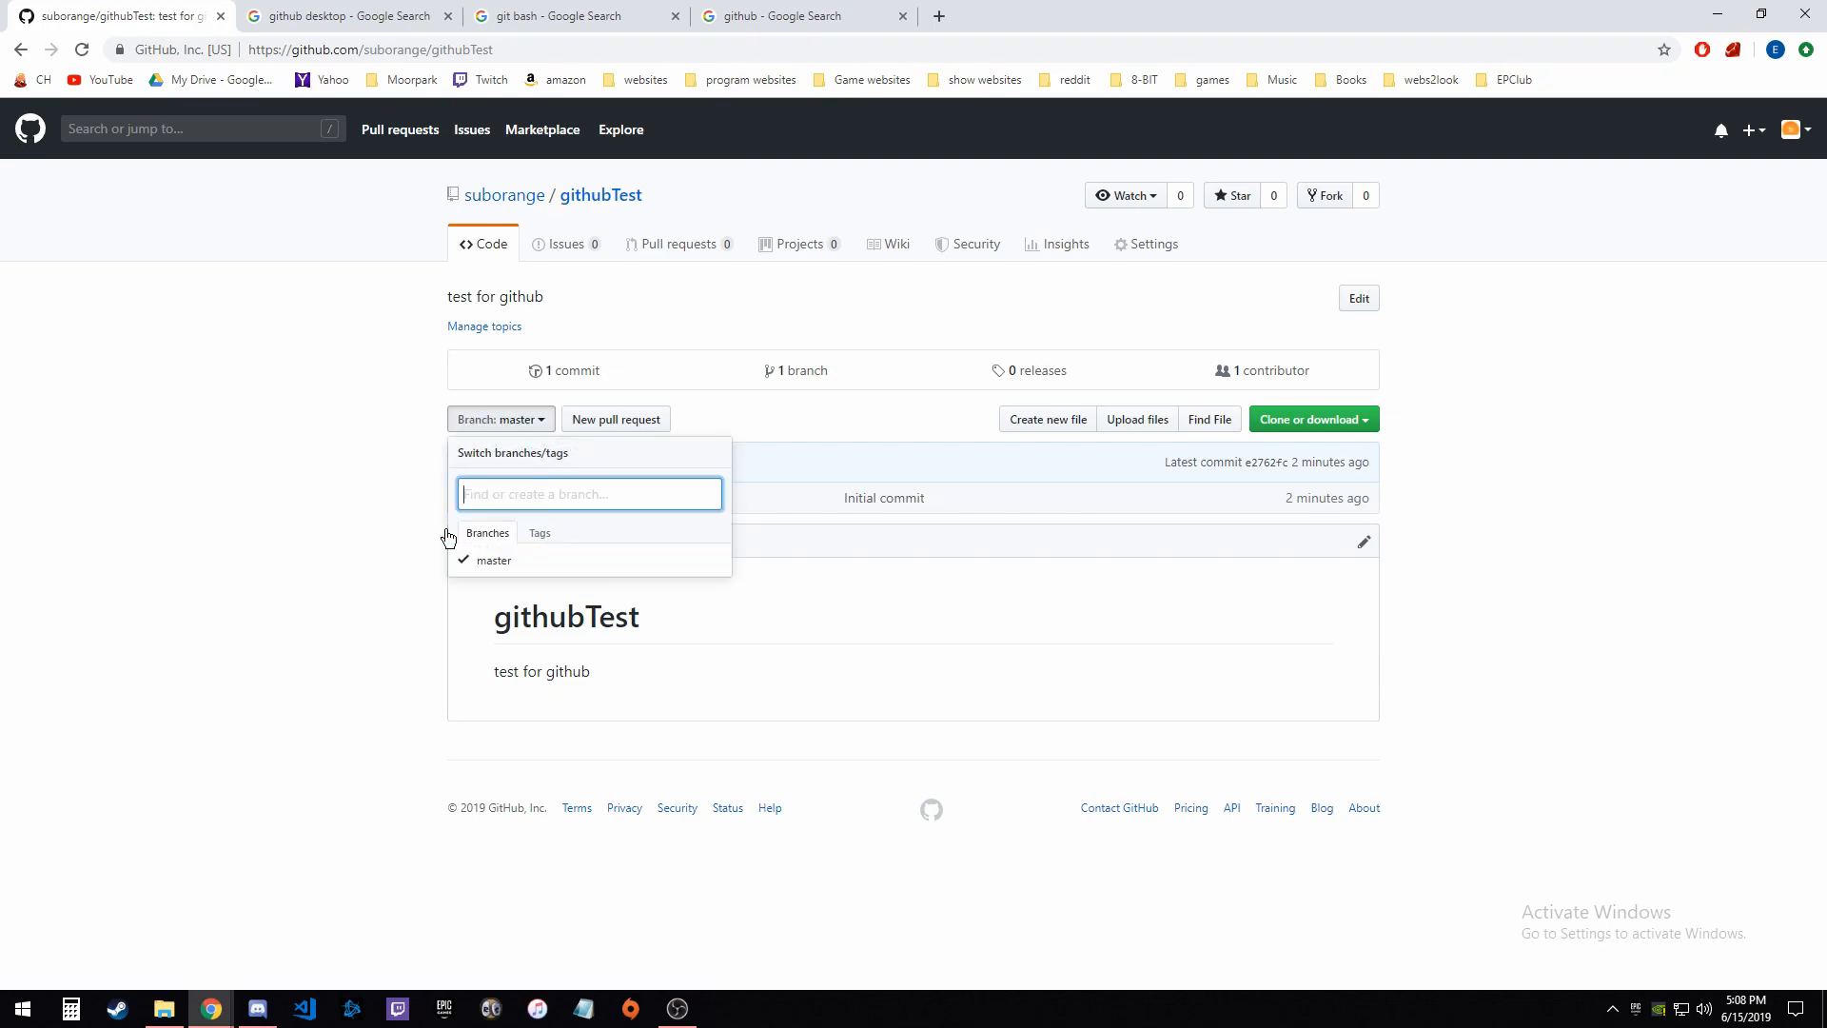
click(365, 510)
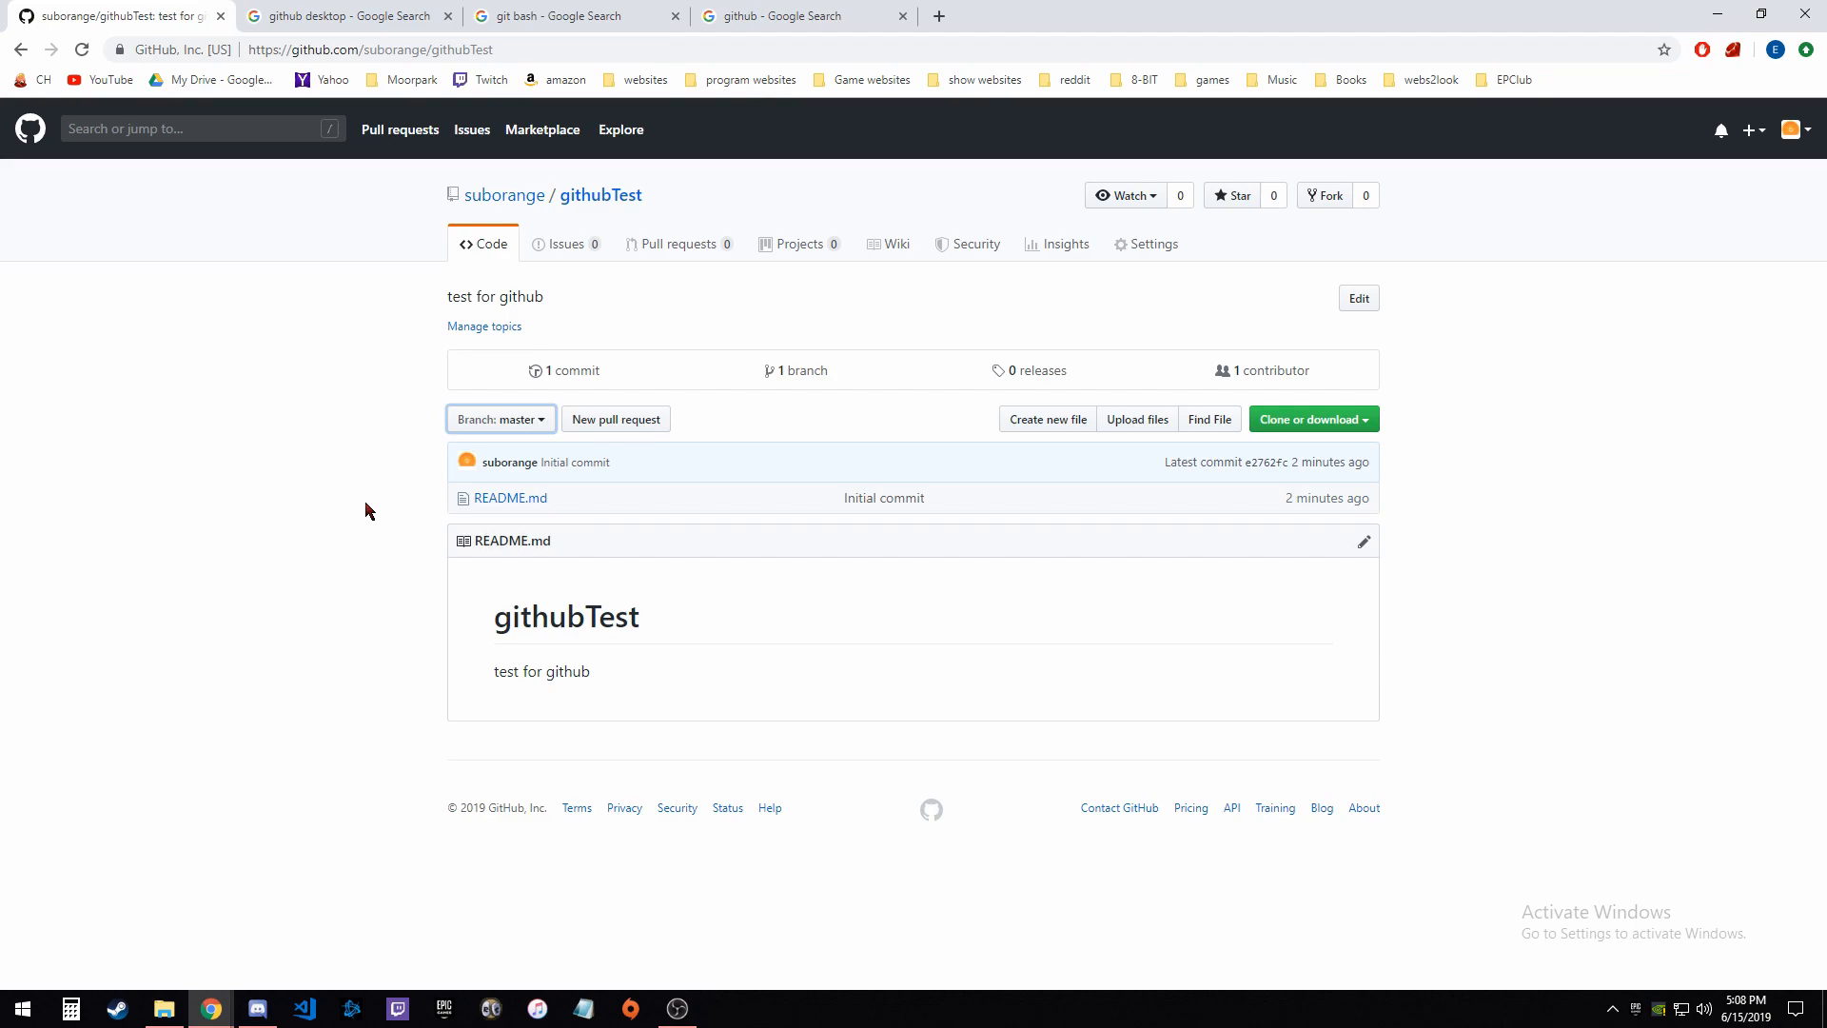
click(468, 419)
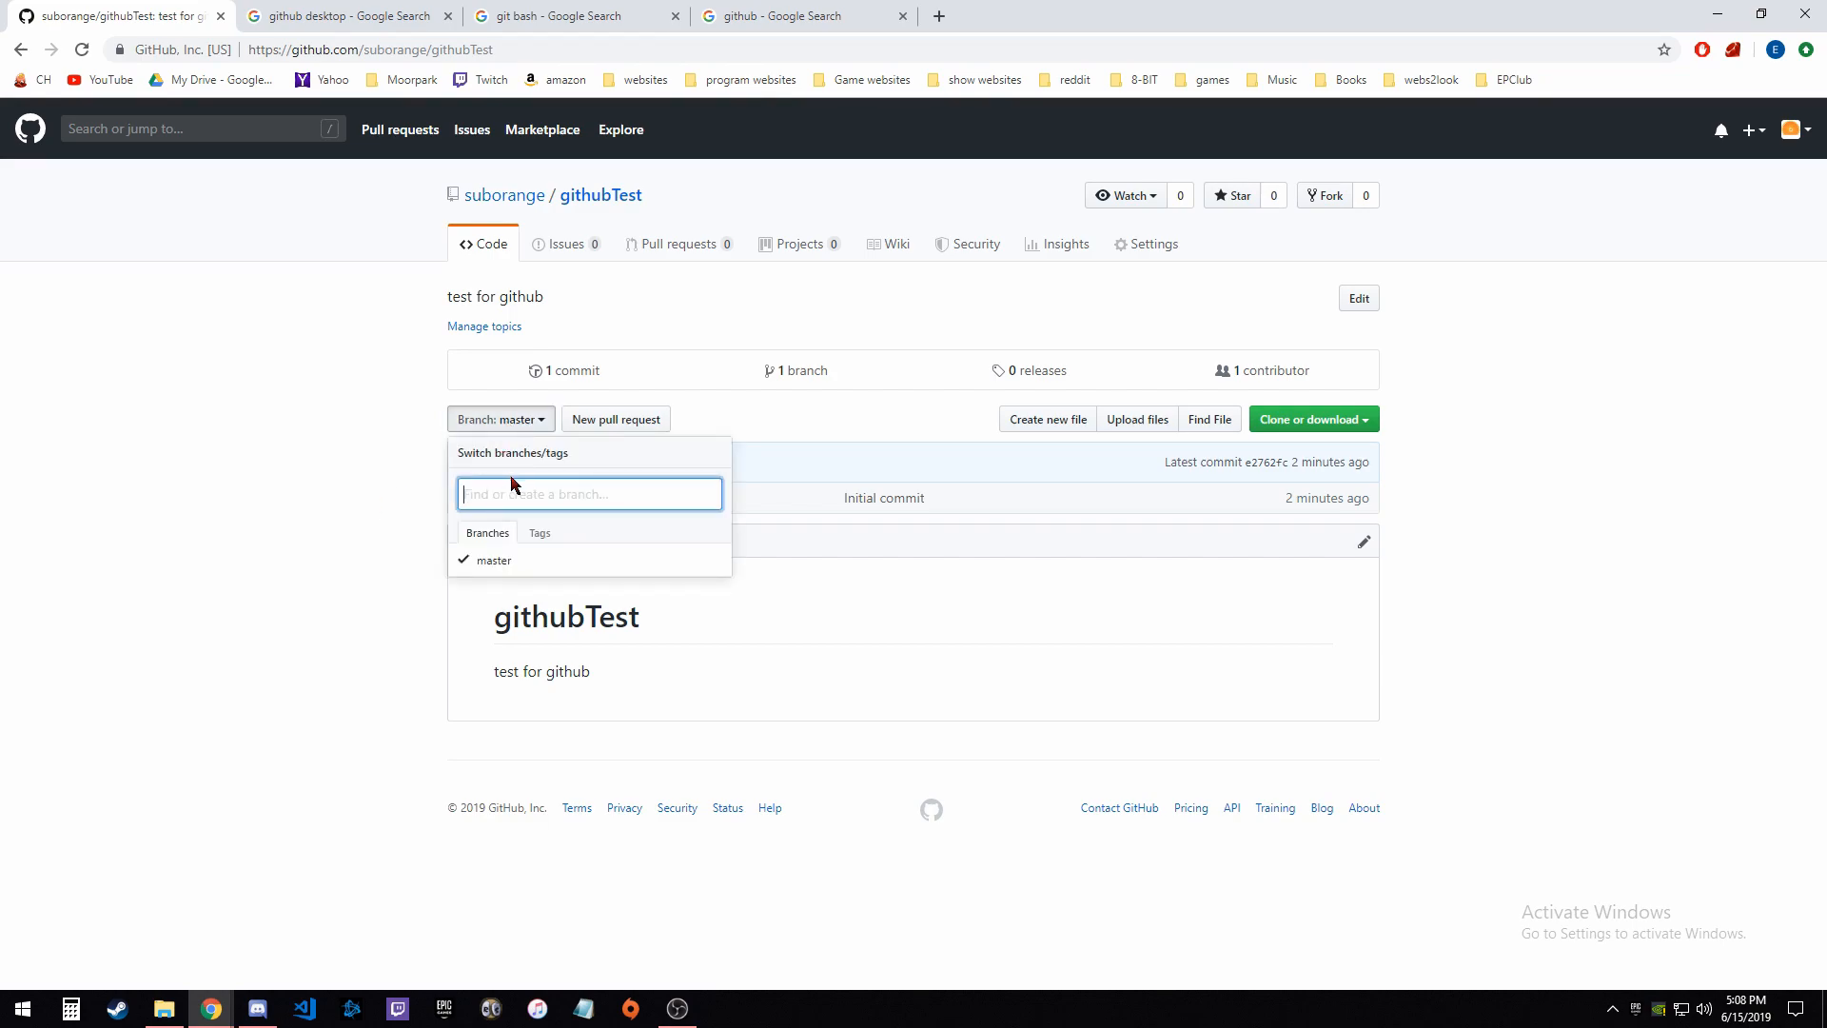
click(365, 493)
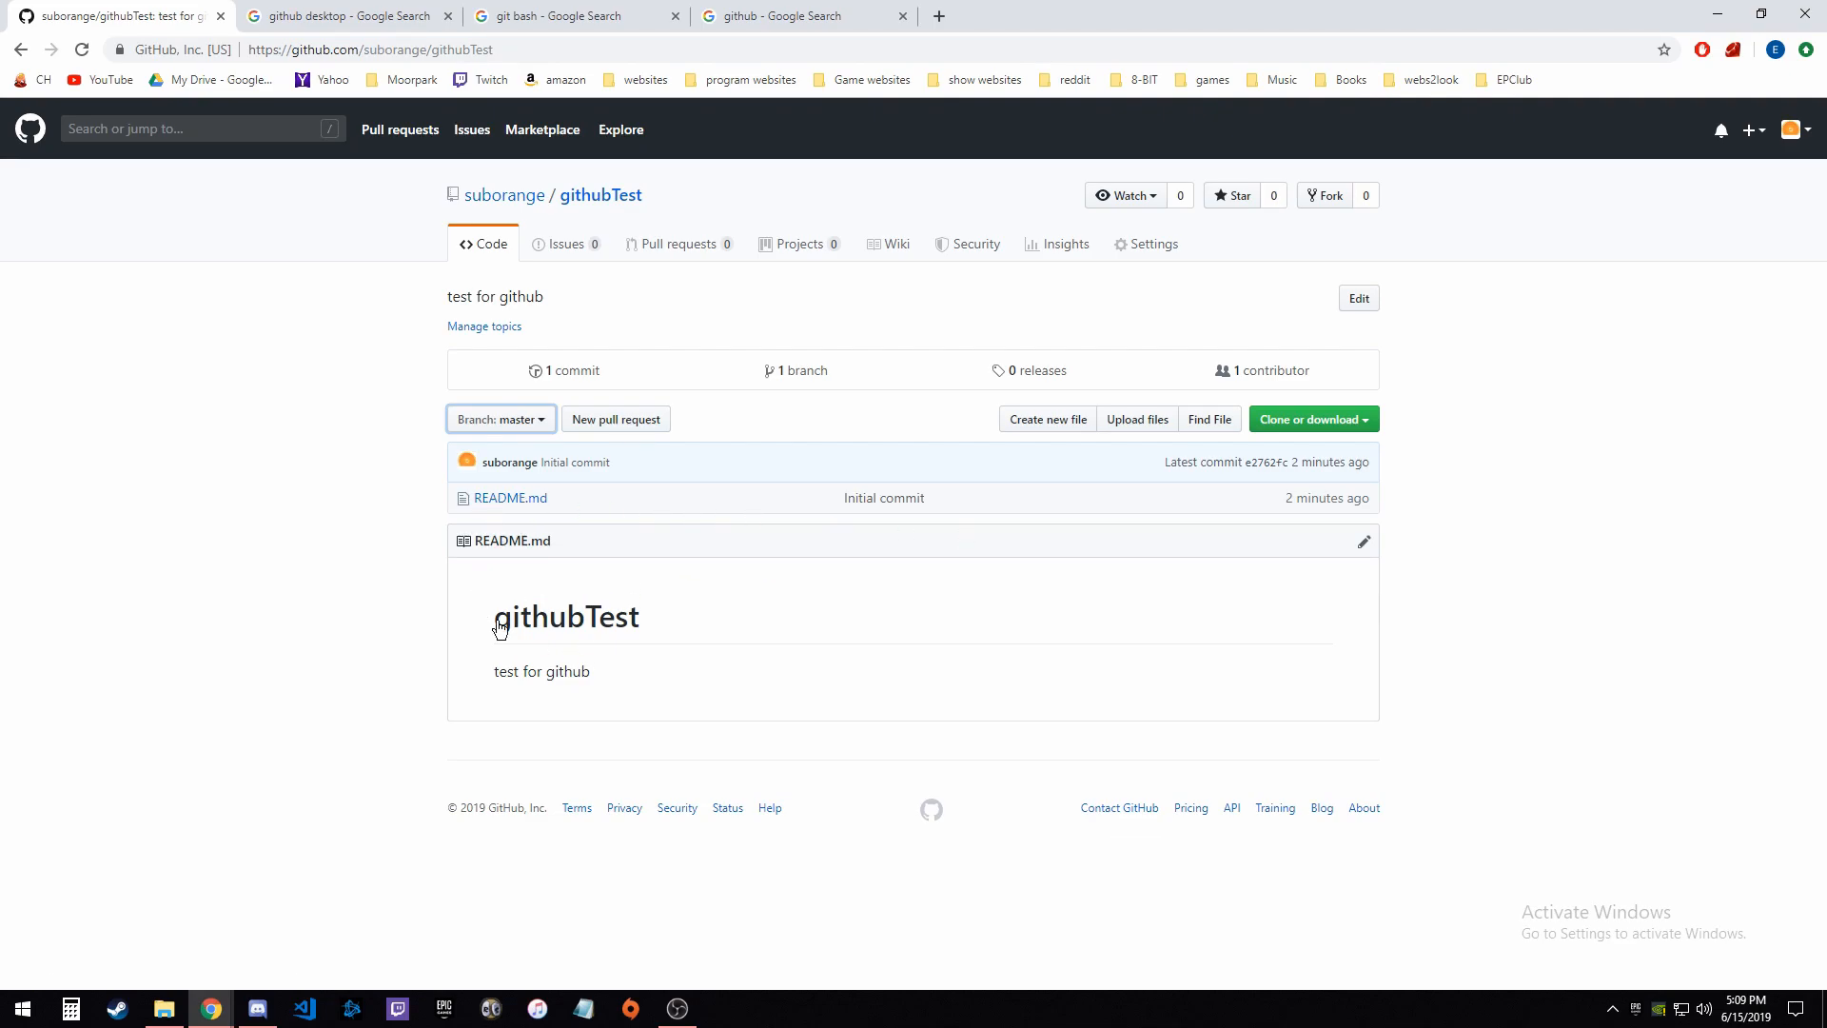
Step: Edit README.md, adding the lines "Information:", "#titles", "##smalelr" and "##### headings" below the existing text
click(1363, 544)
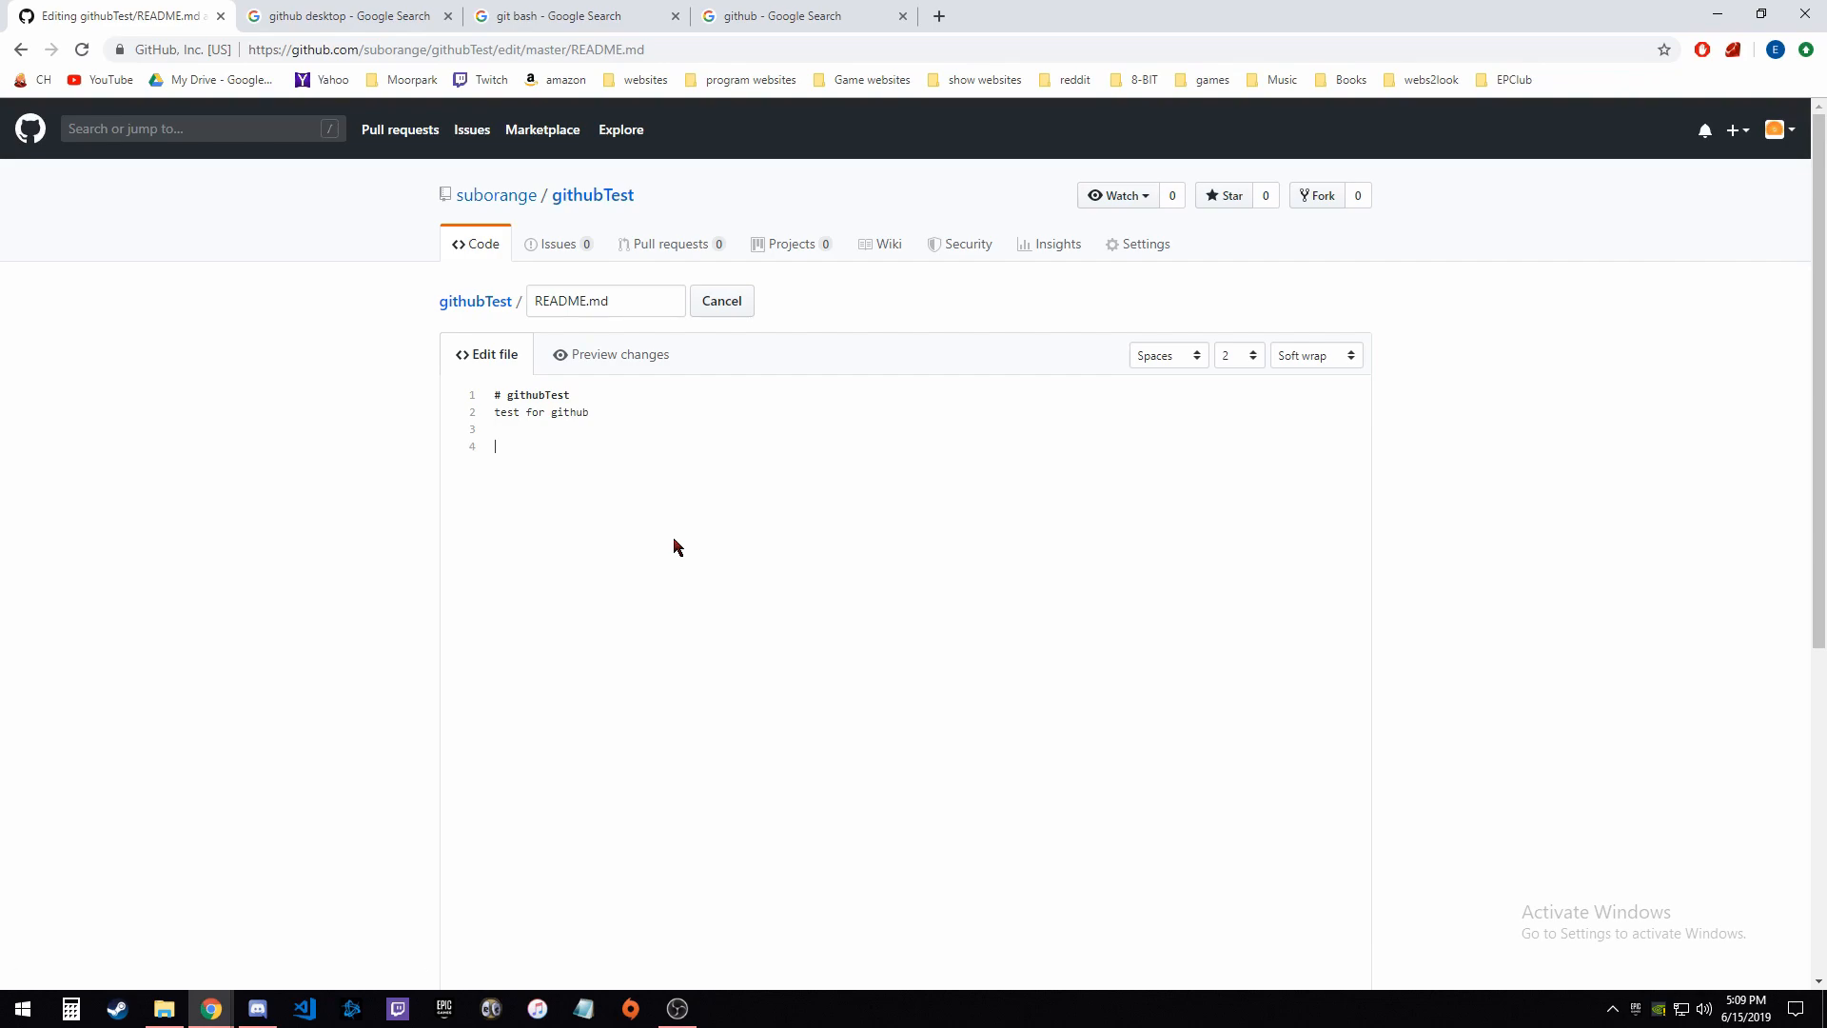
text(Informatio)
text(sma)
text(ller)
key(BackSpace)
key(BackSpace)
key(BackSpace)
key(BackSpace)
key(BackSpace)
key(BackSpace)
key(BackSpace)
key(BackSpace)
key(BackSpace)
text(##smalelr)
key(Return)
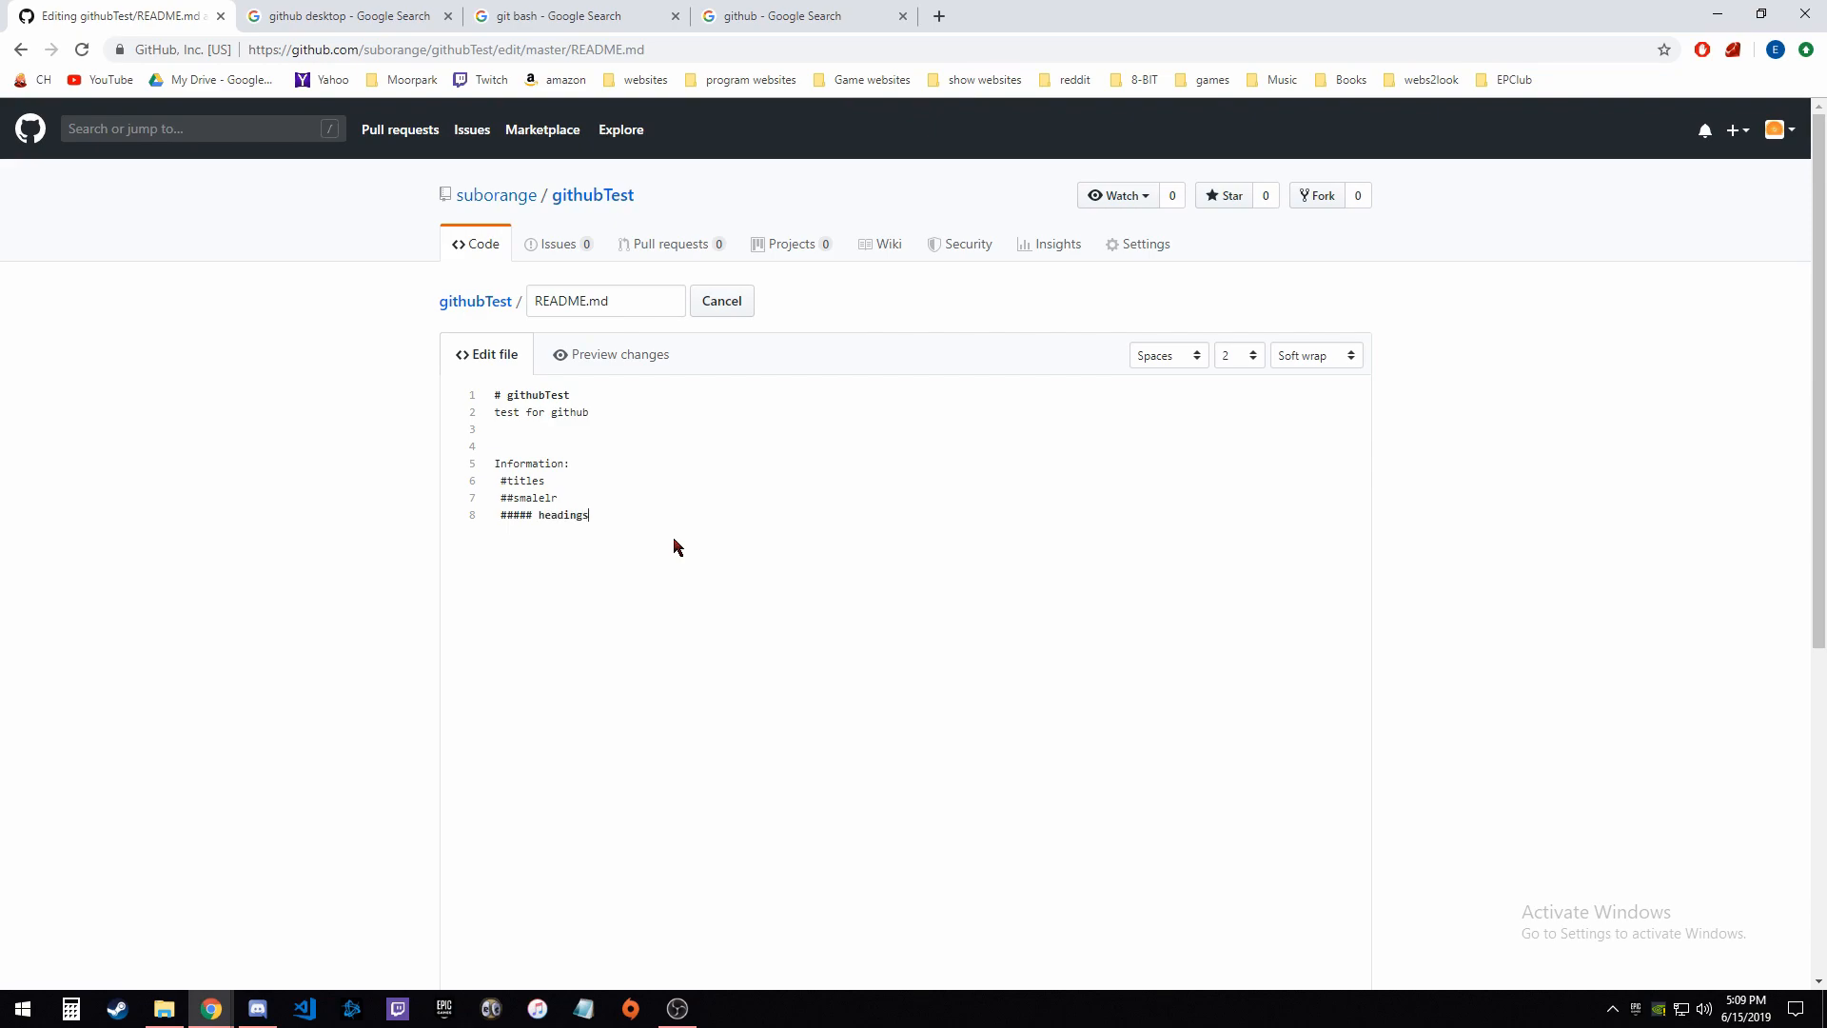
Step: Commit the README changes directly to the master branch with the message "update readme"
scroll(677, 599, down, 5)
click(677, 603)
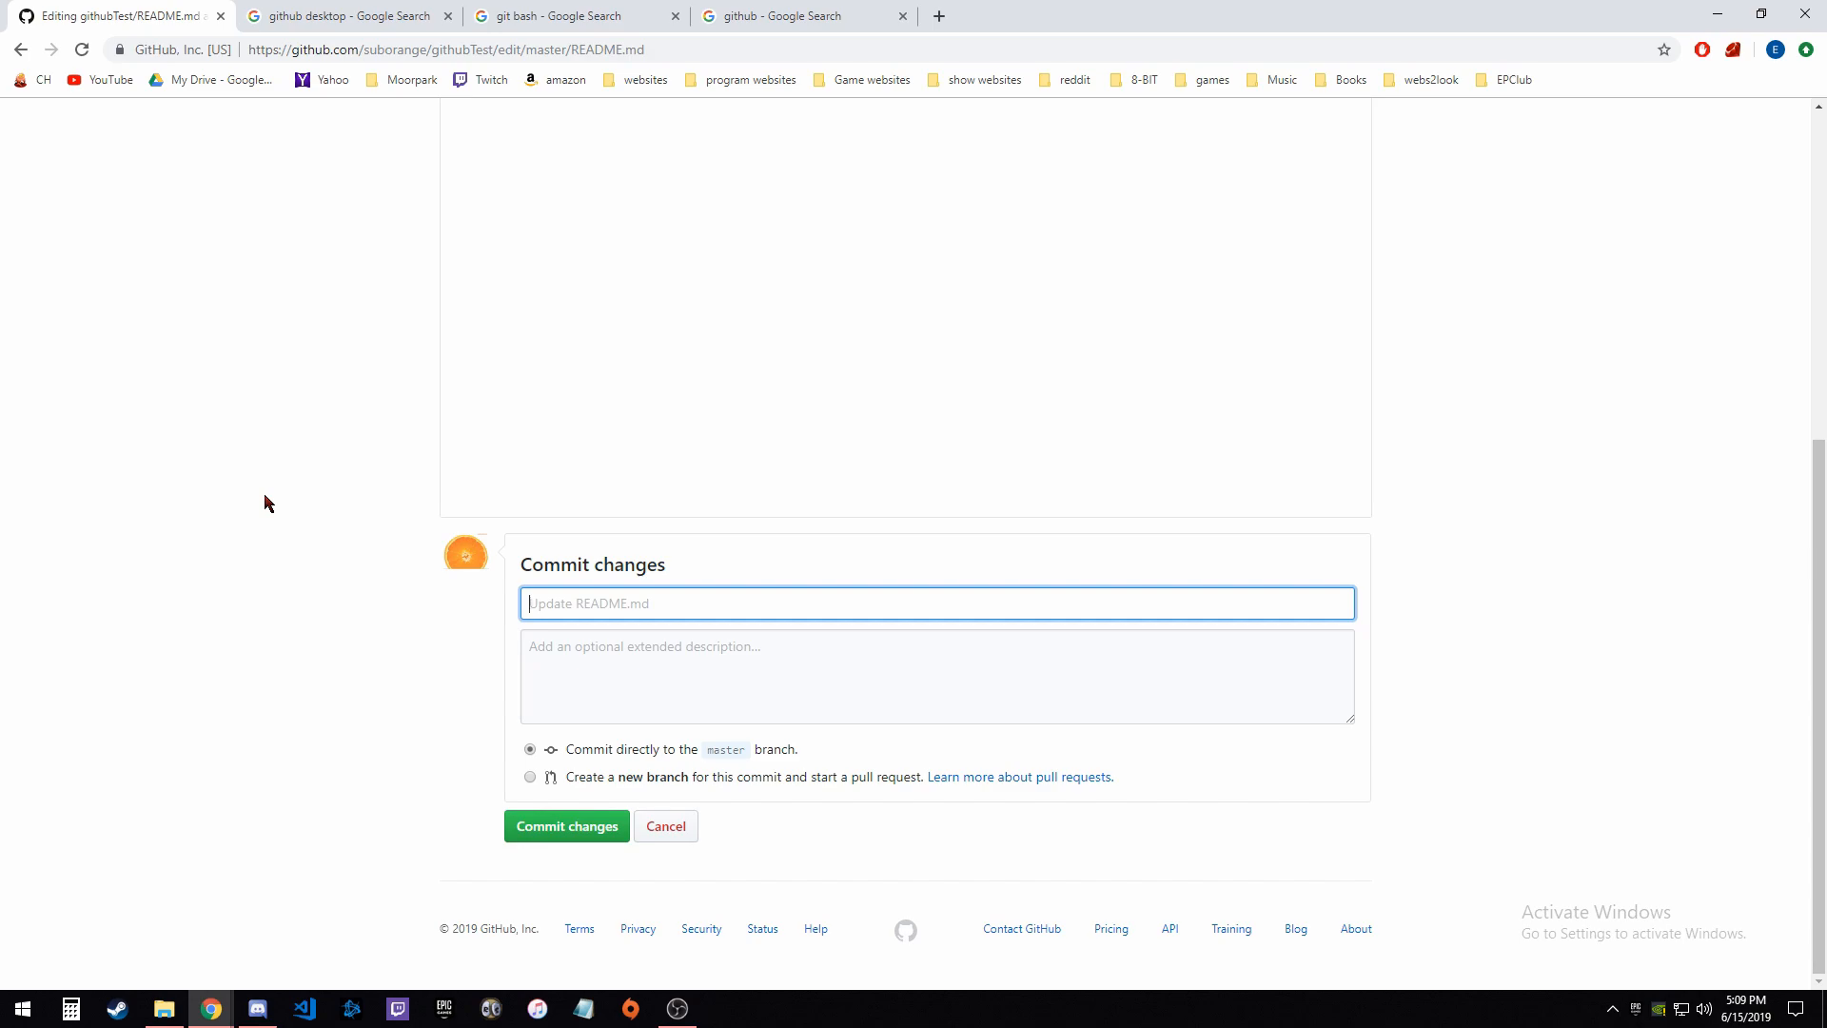
text(update readme)
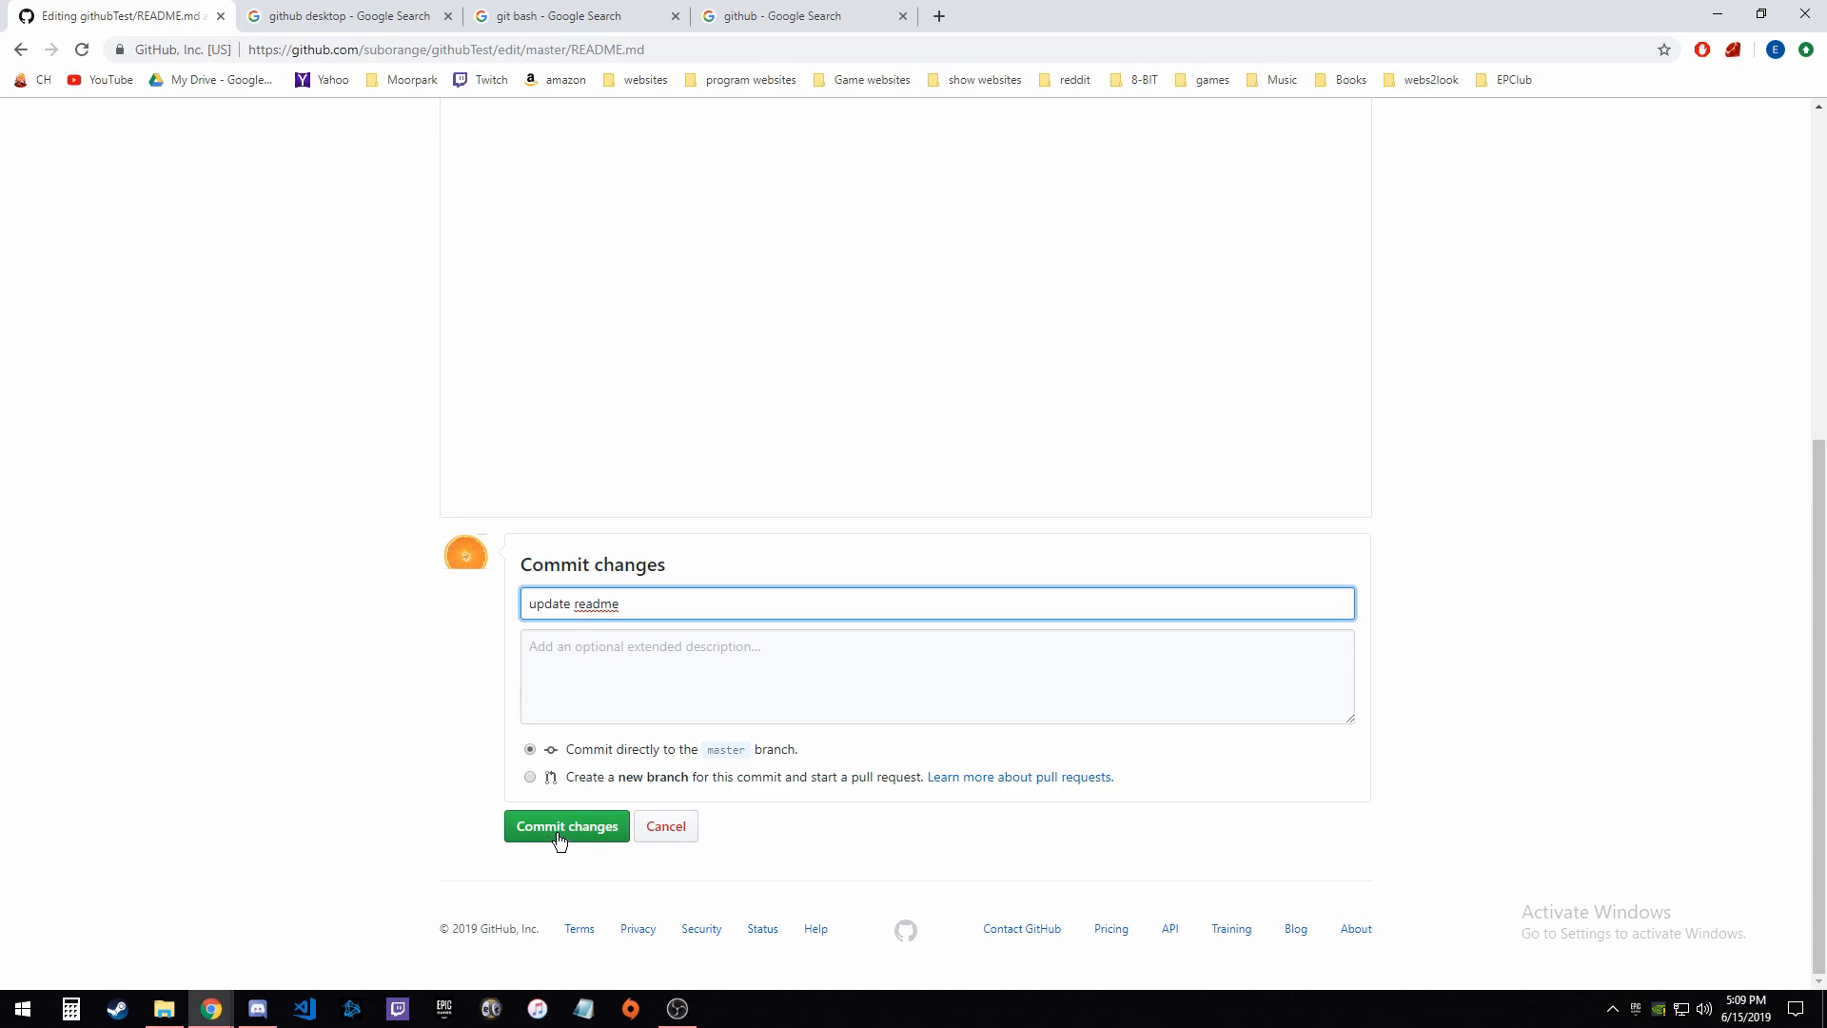
click(566, 827)
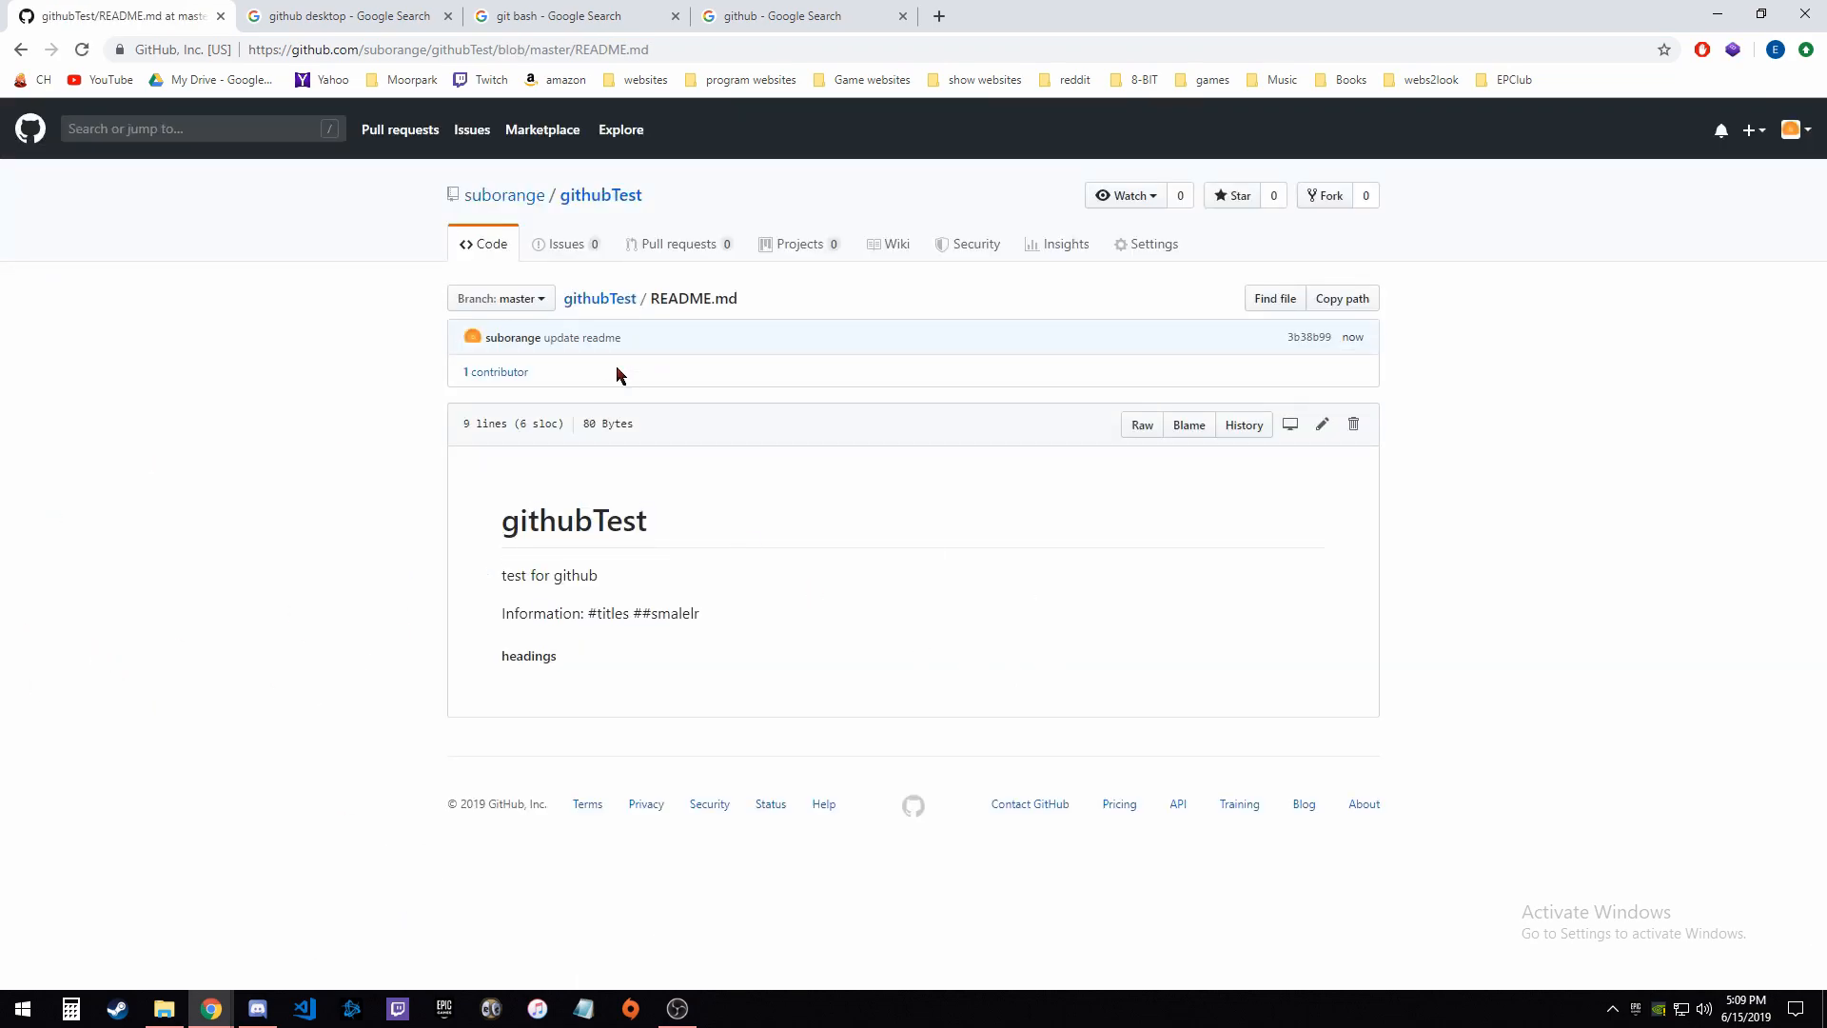
Step: Return to the repository's main page and compare how the title and heading lines render in the README
click(618, 301)
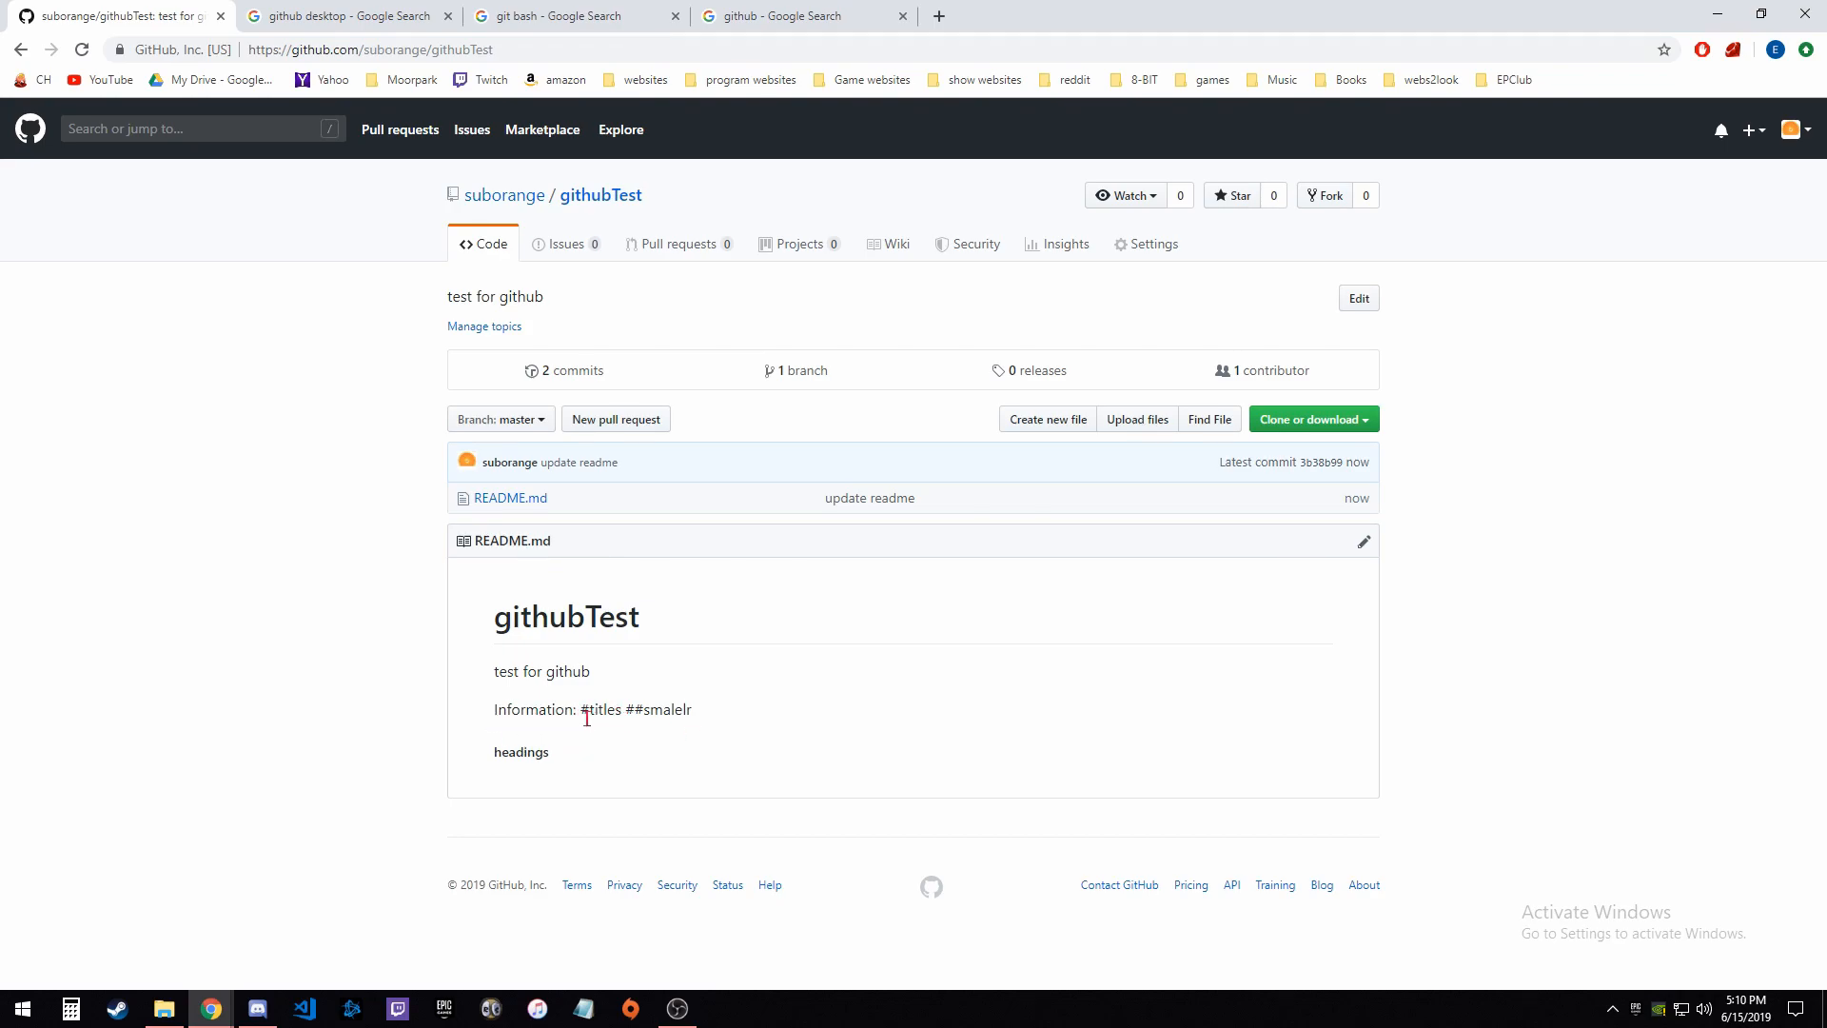
drag(581, 709, 692, 710)
click(666, 703)
drag(509, 623, 599, 624)
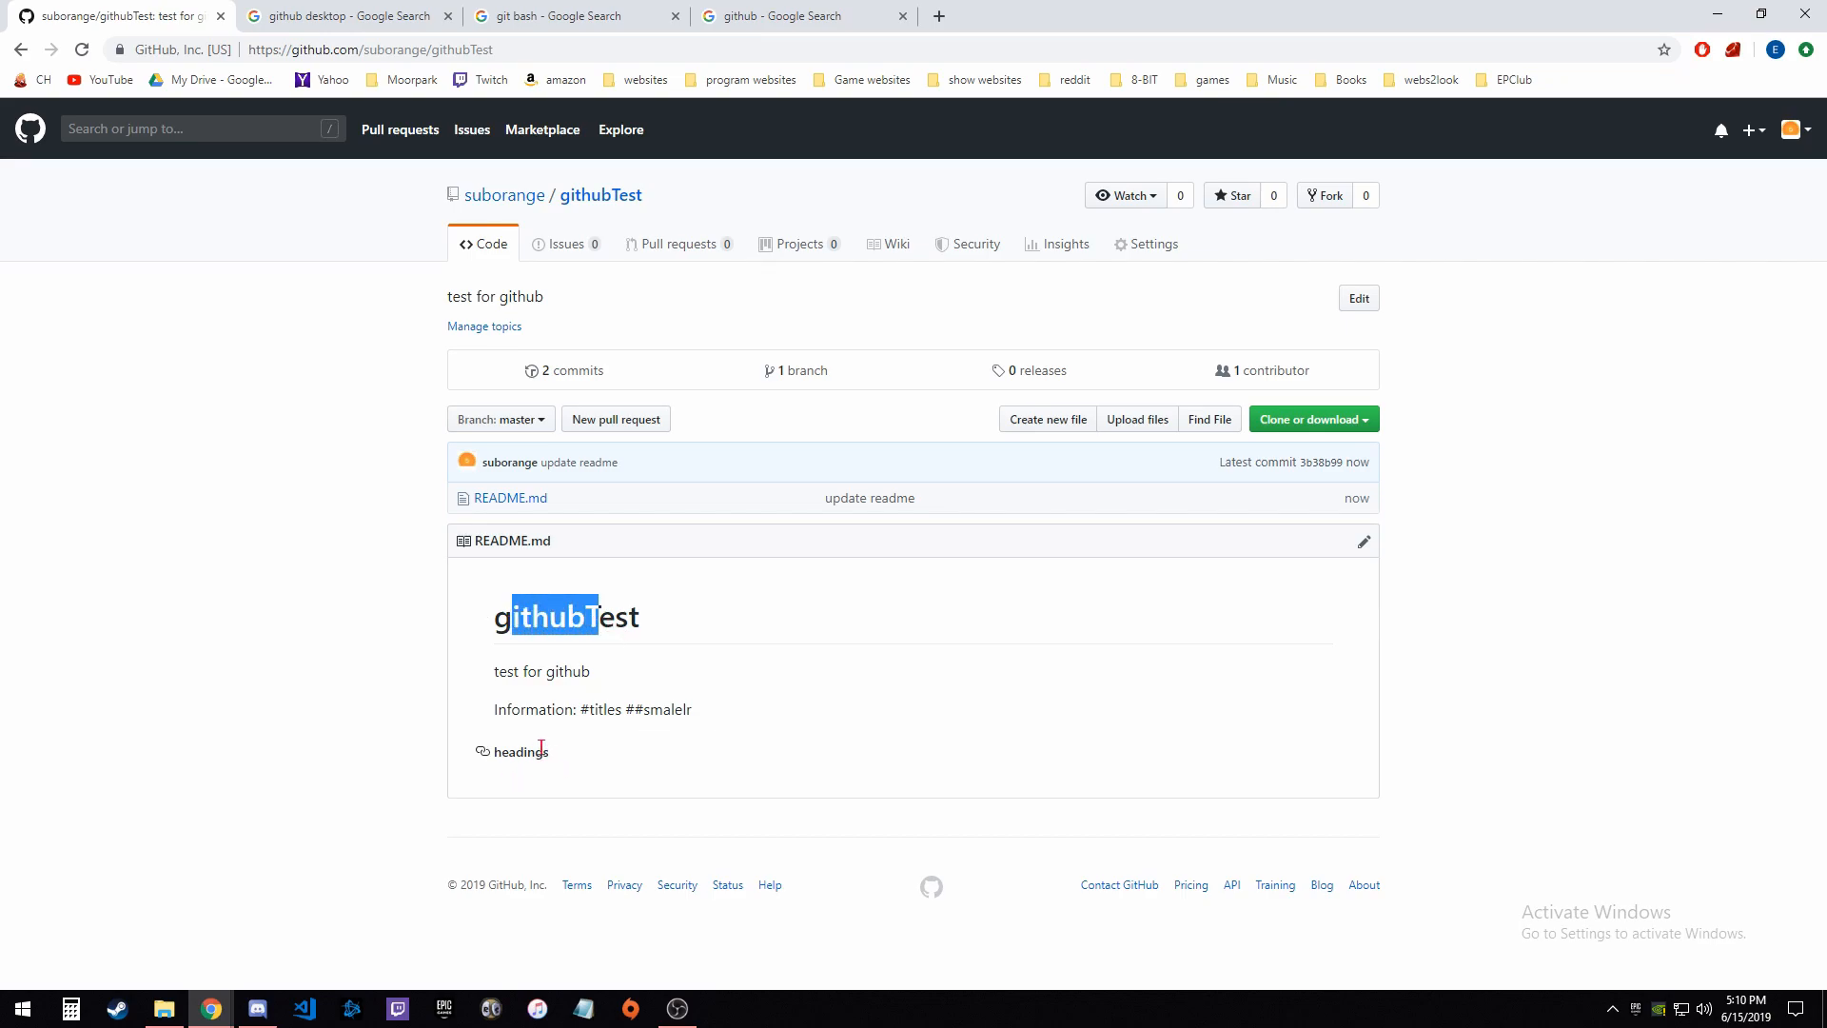
click(588, 622)
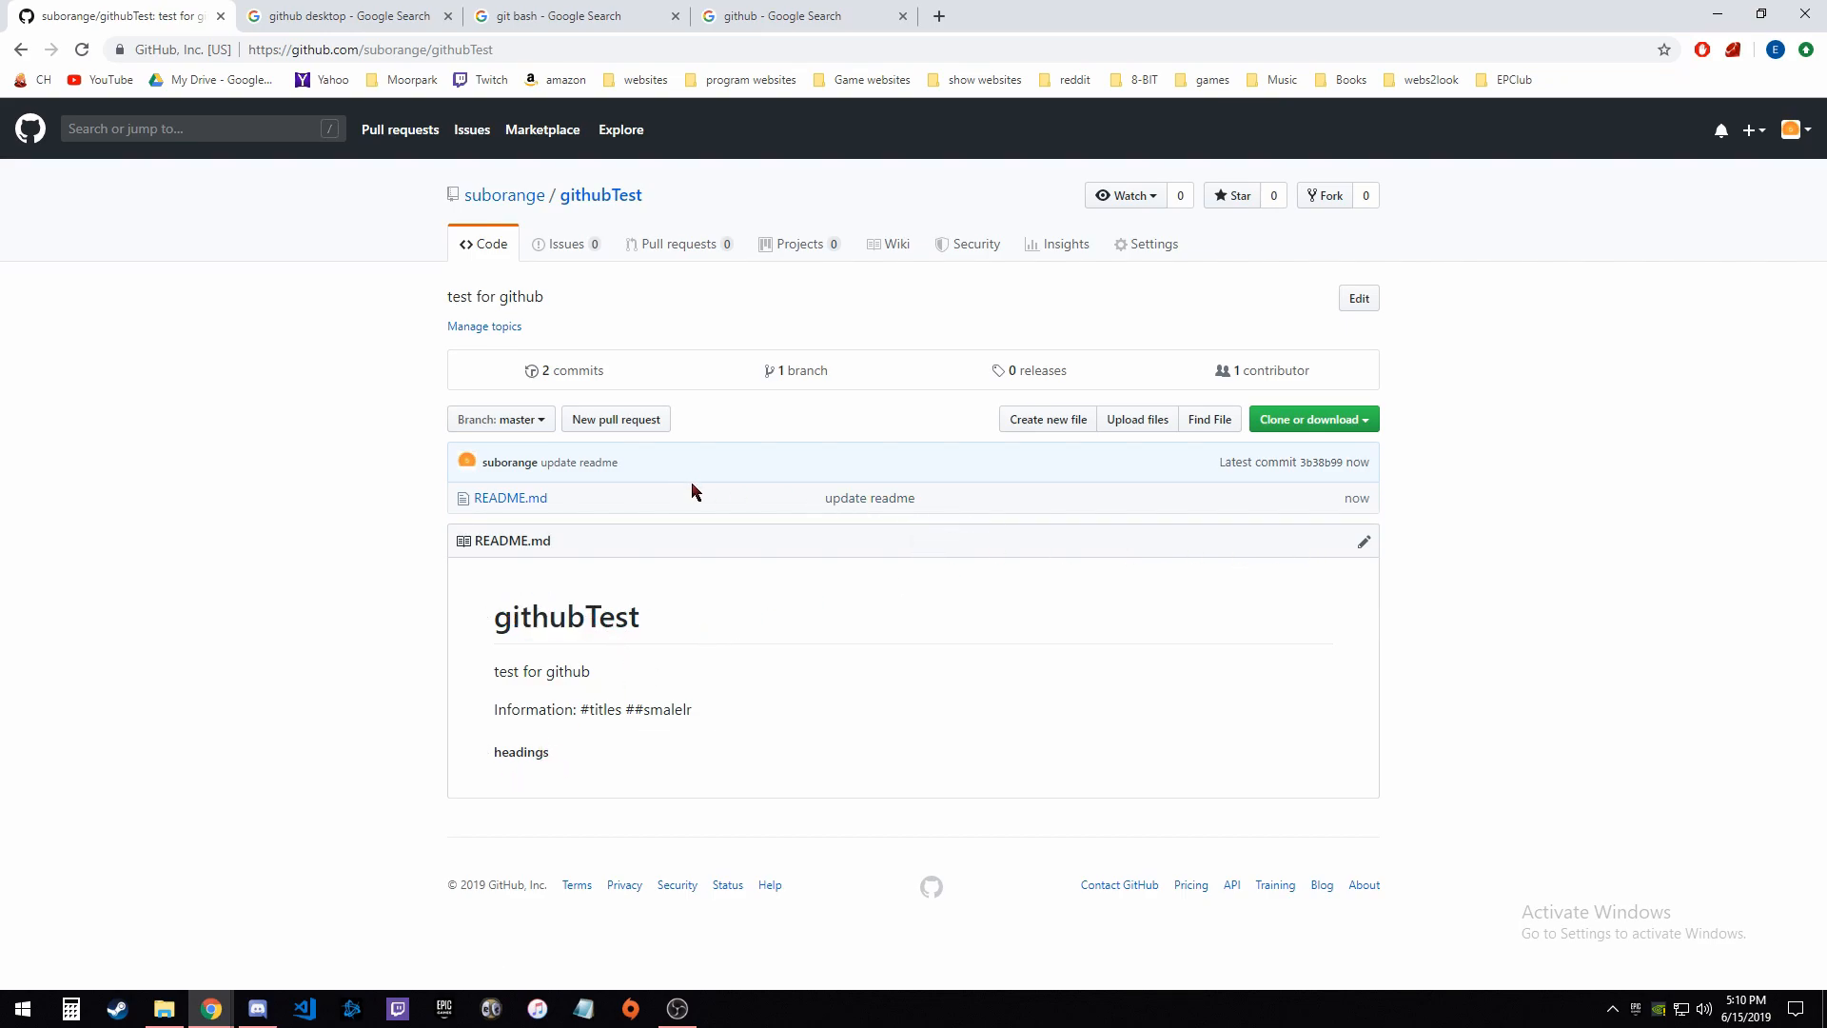
Step: Start a new file named test.txt inside a new directory called Folder
click(1015, 424)
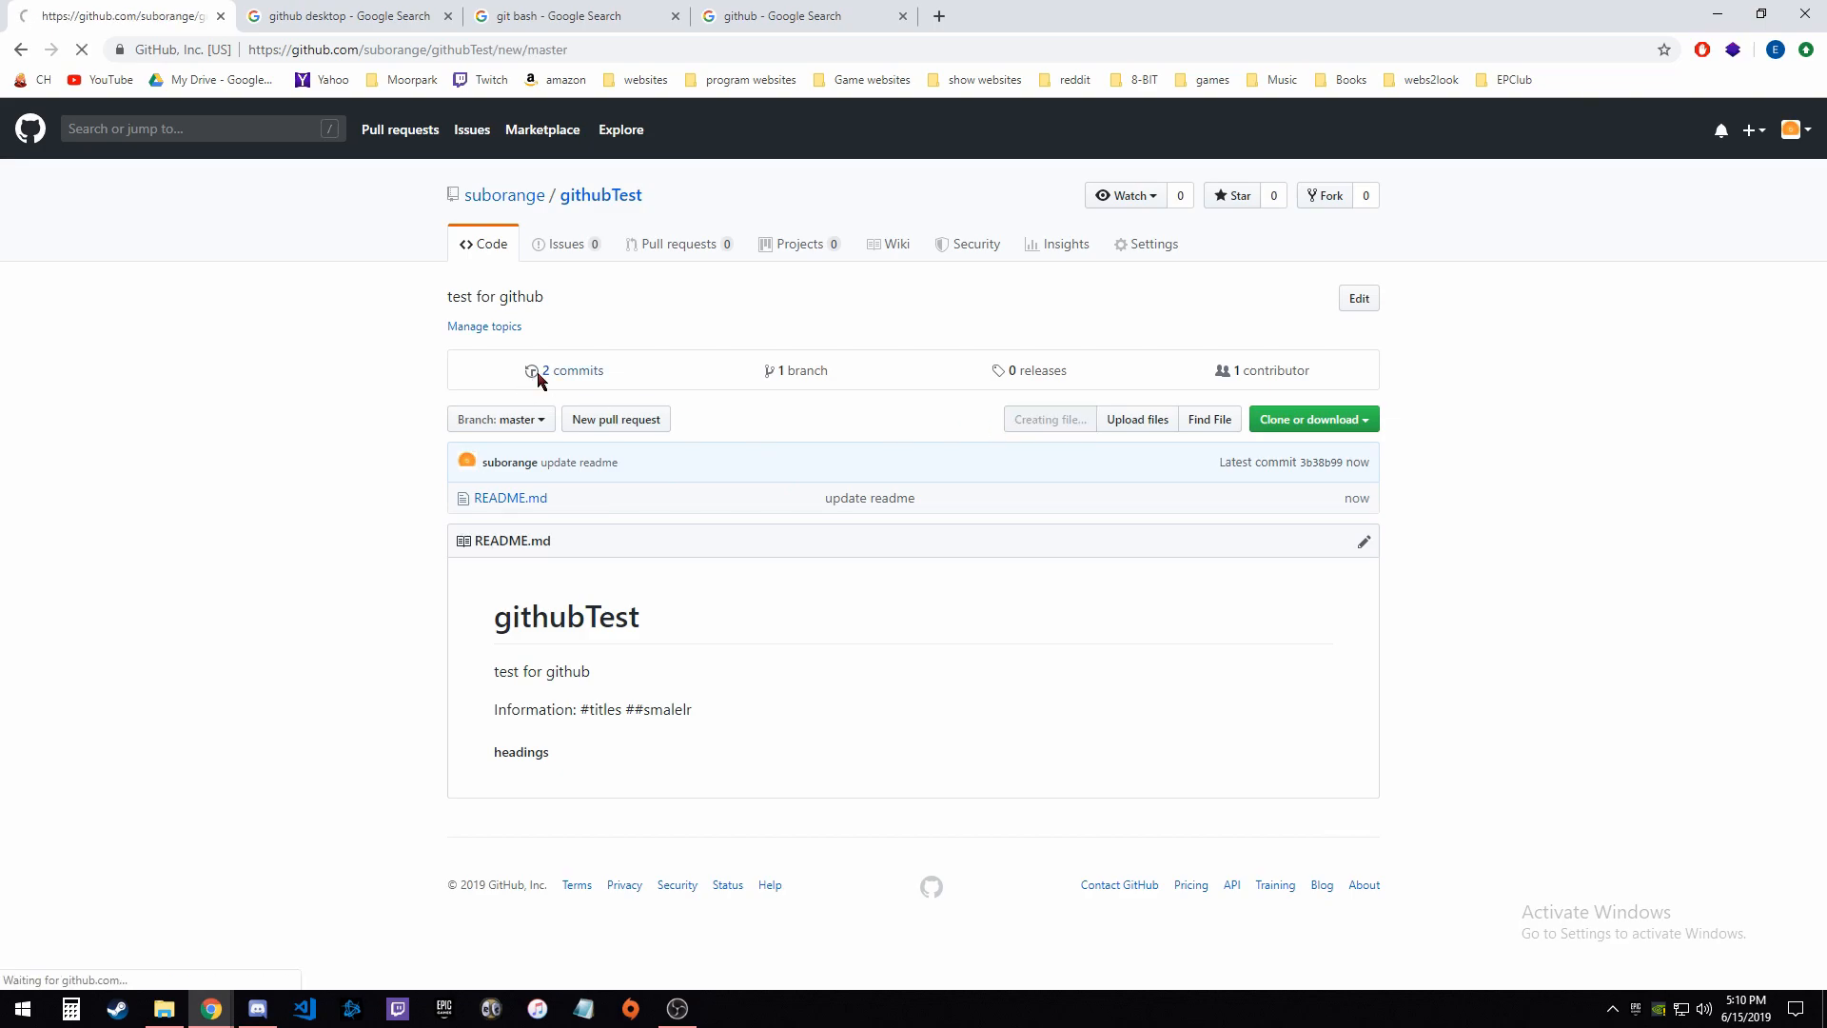
scroll(327, 401, down, 5)
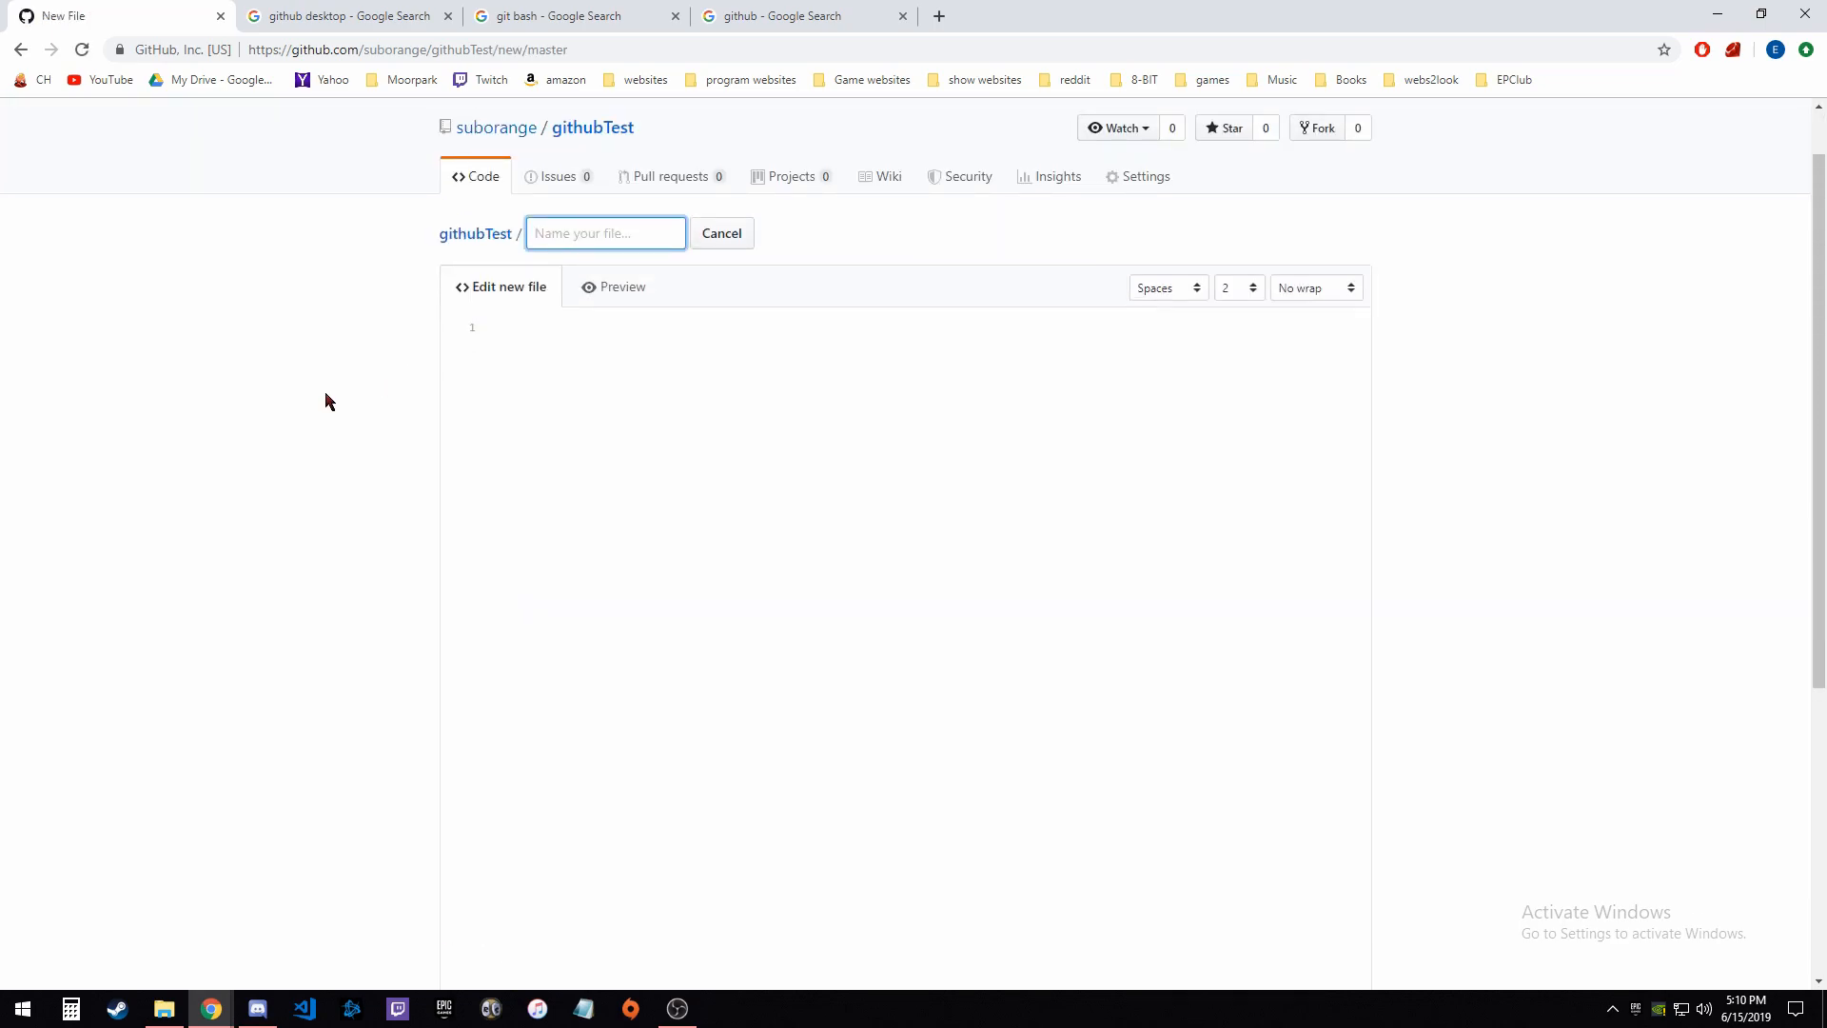
scroll(326, 400, down, 5)
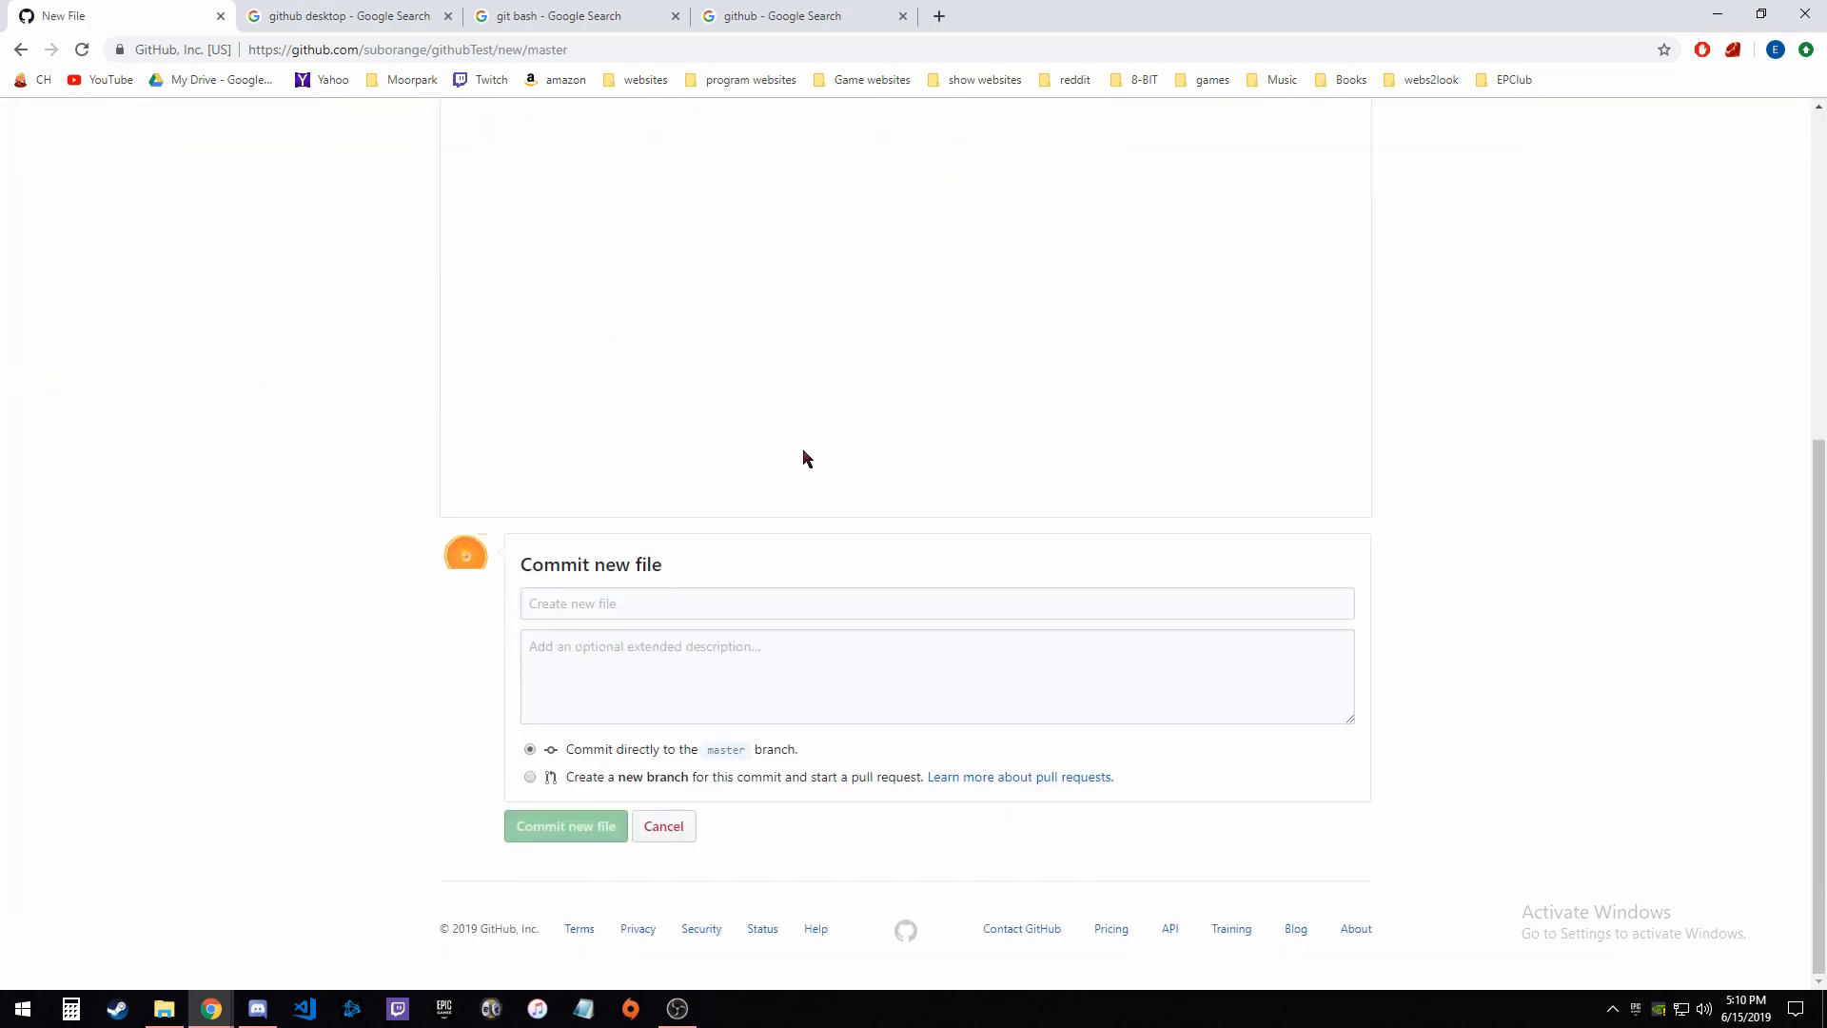
scroll(318, 461, up, 4)
scroll(360, 351, up, 2)
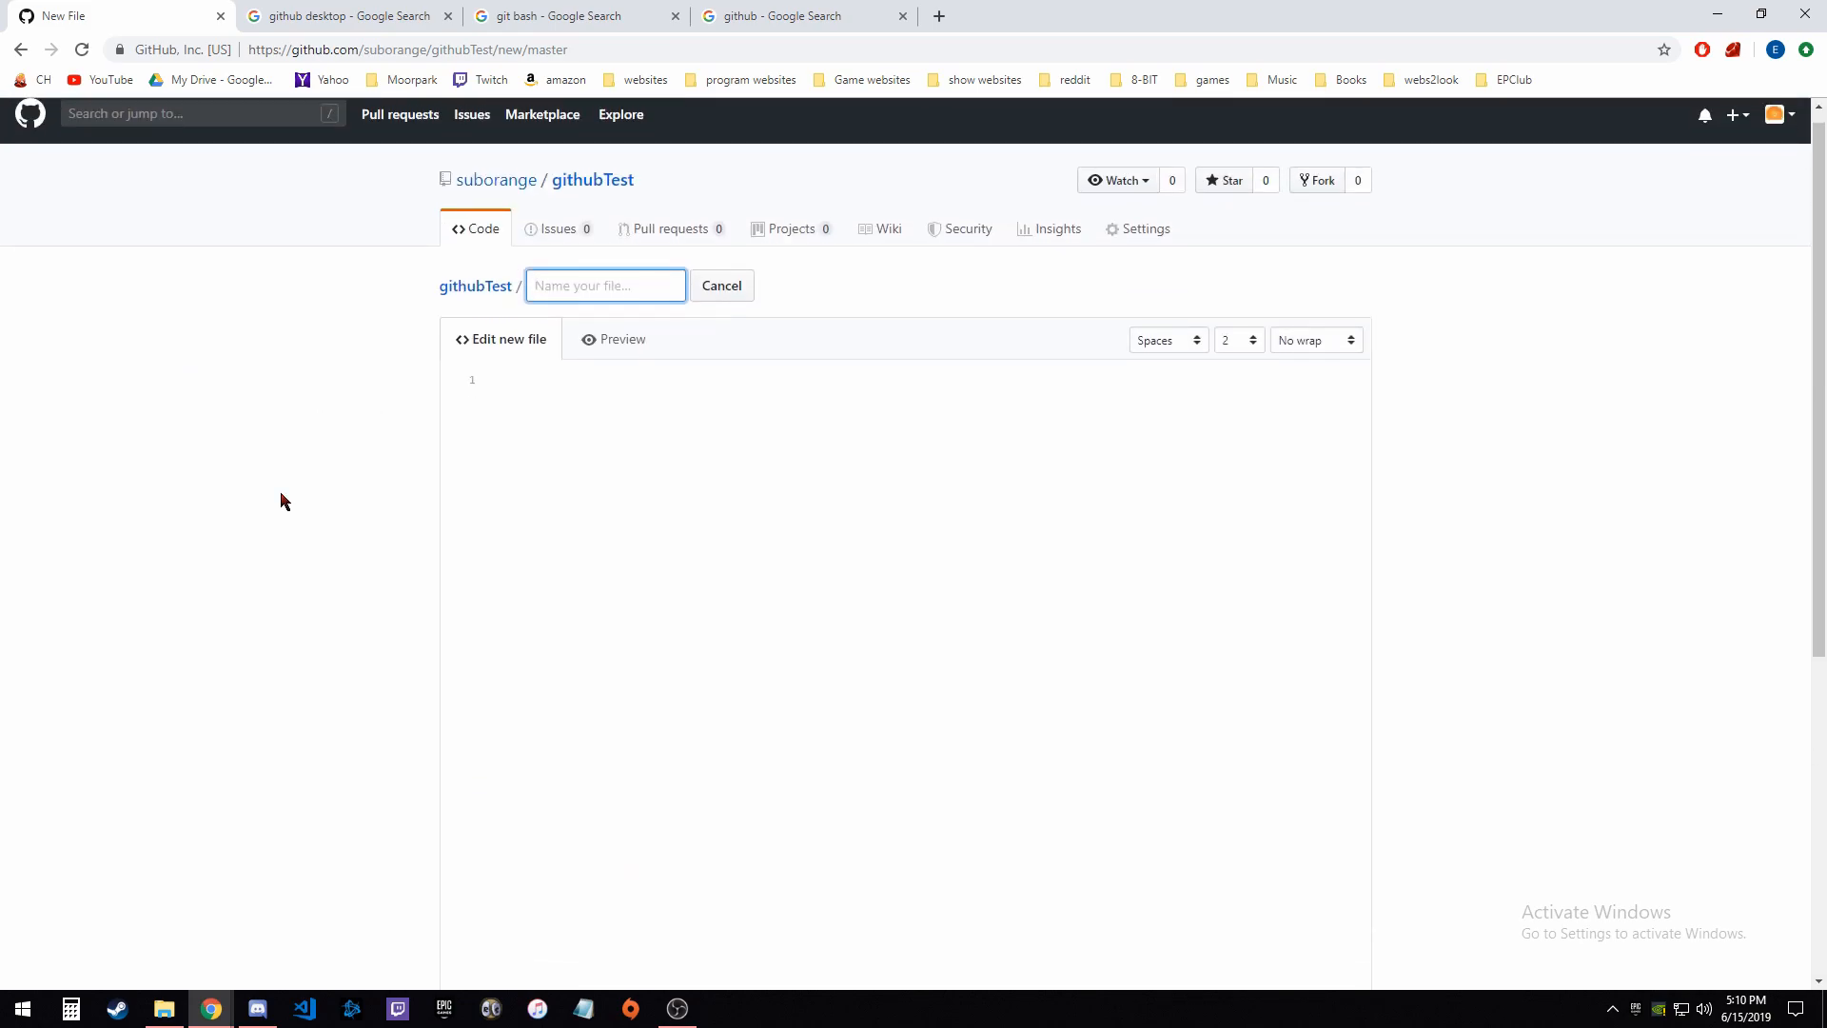
click(565, 307)
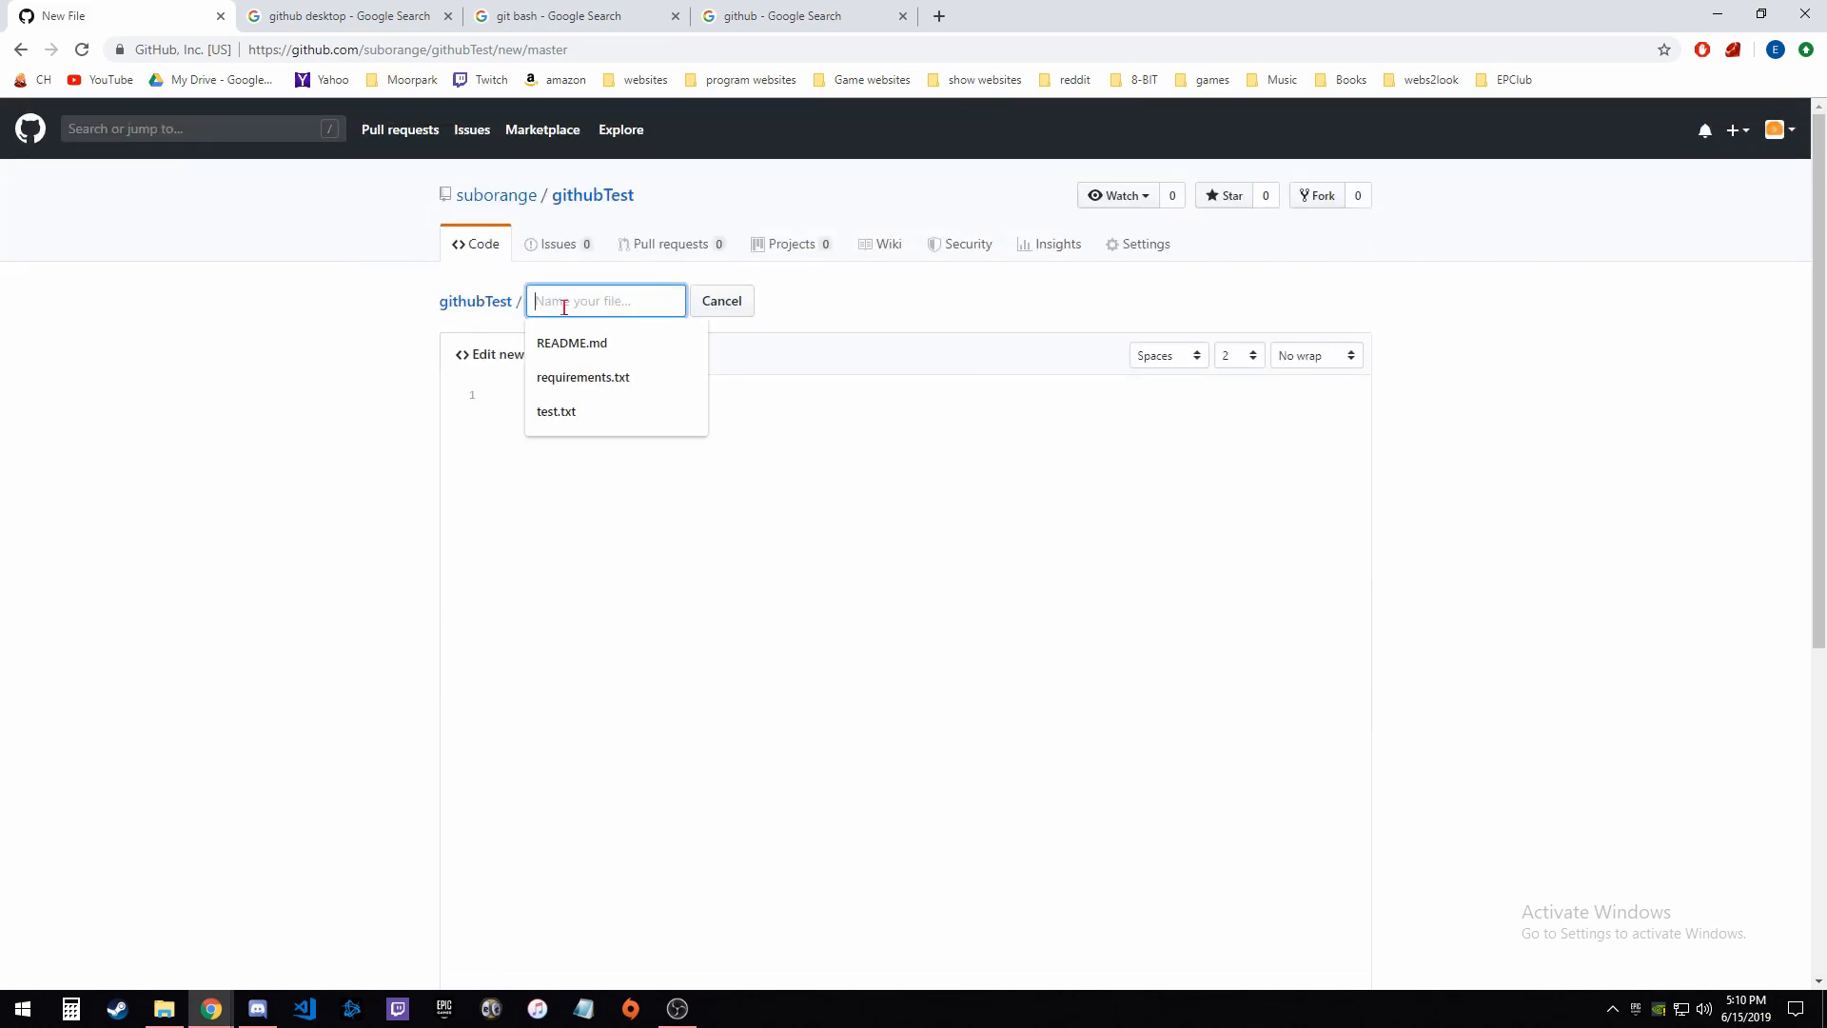
text(Folder)
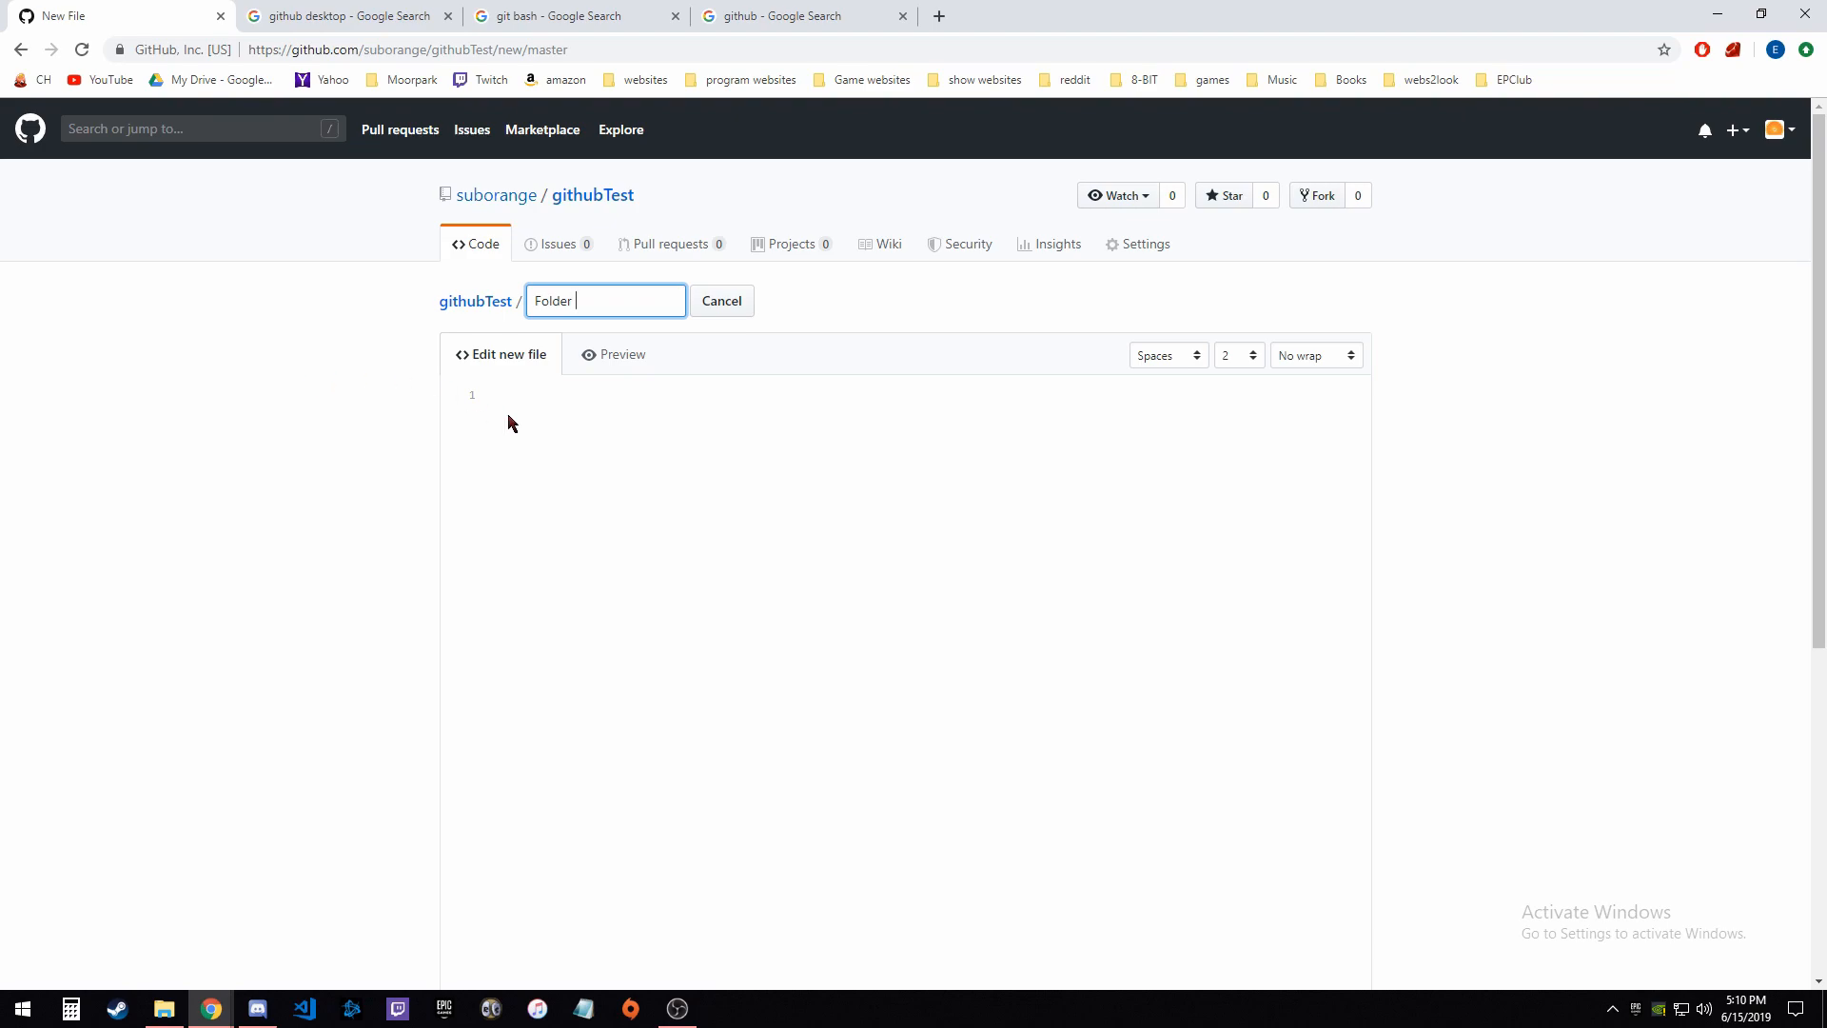
text(/)
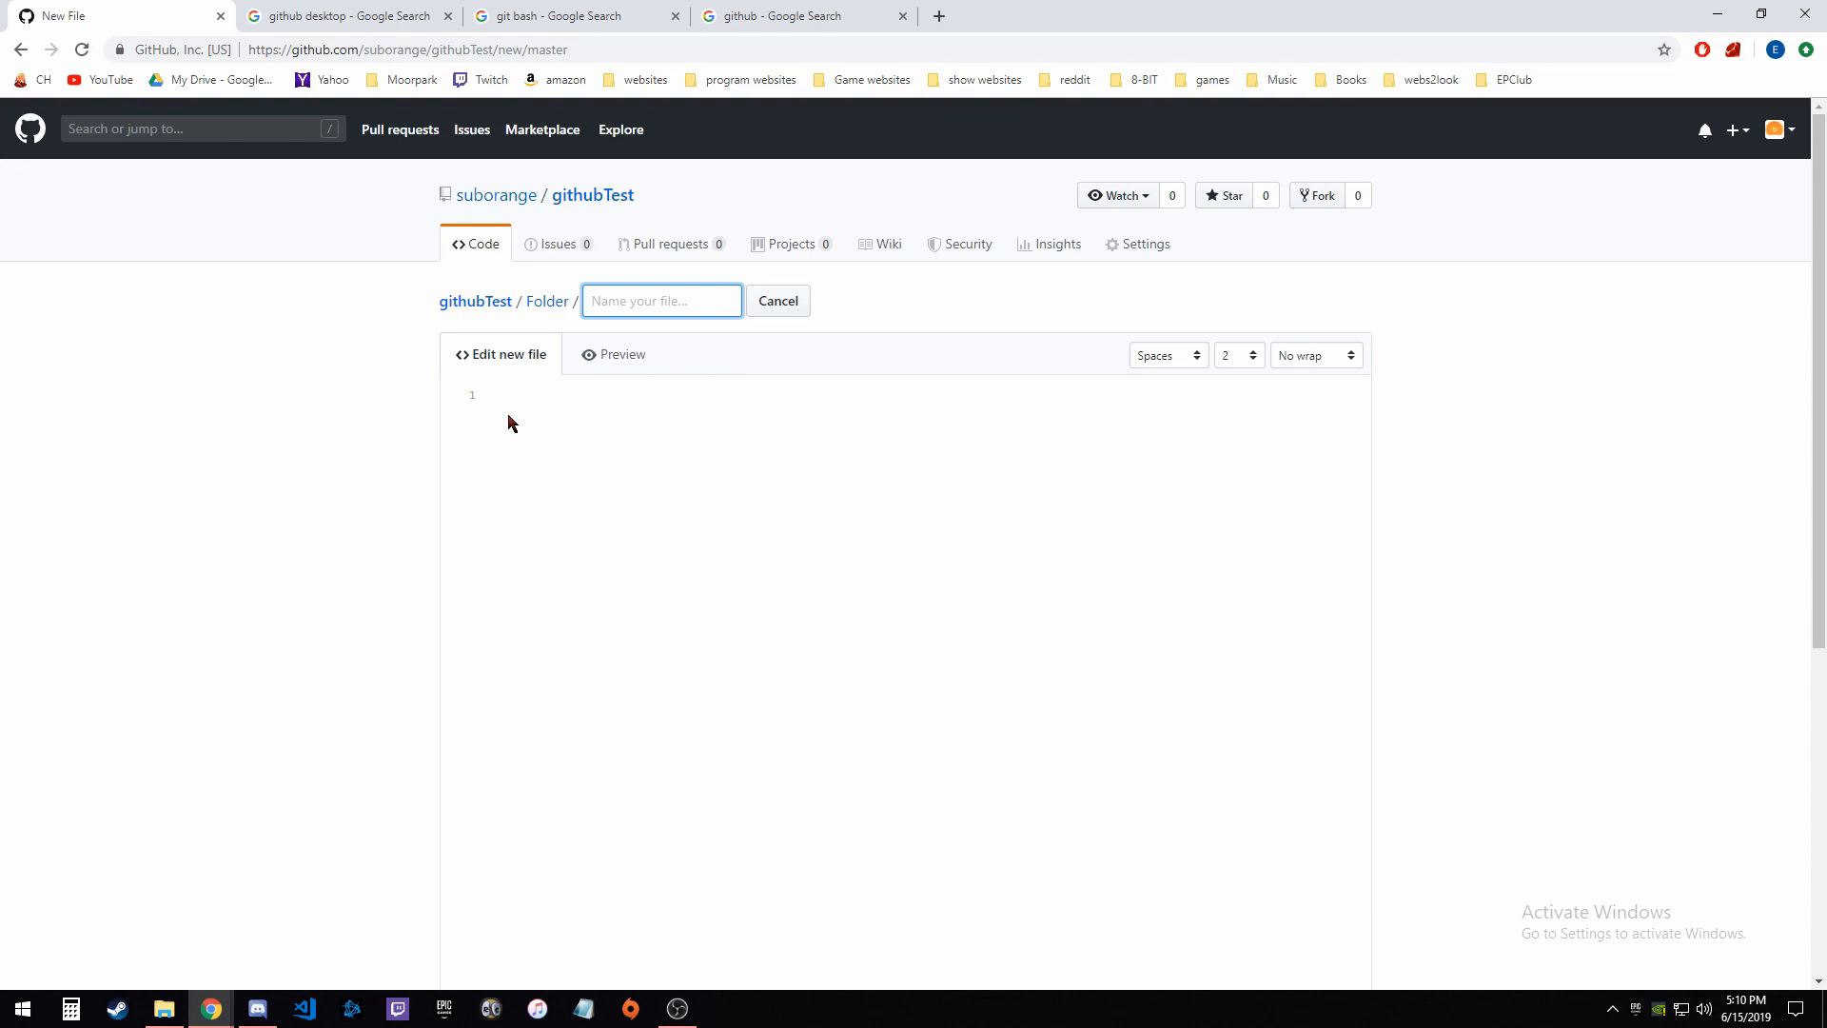
text(test)
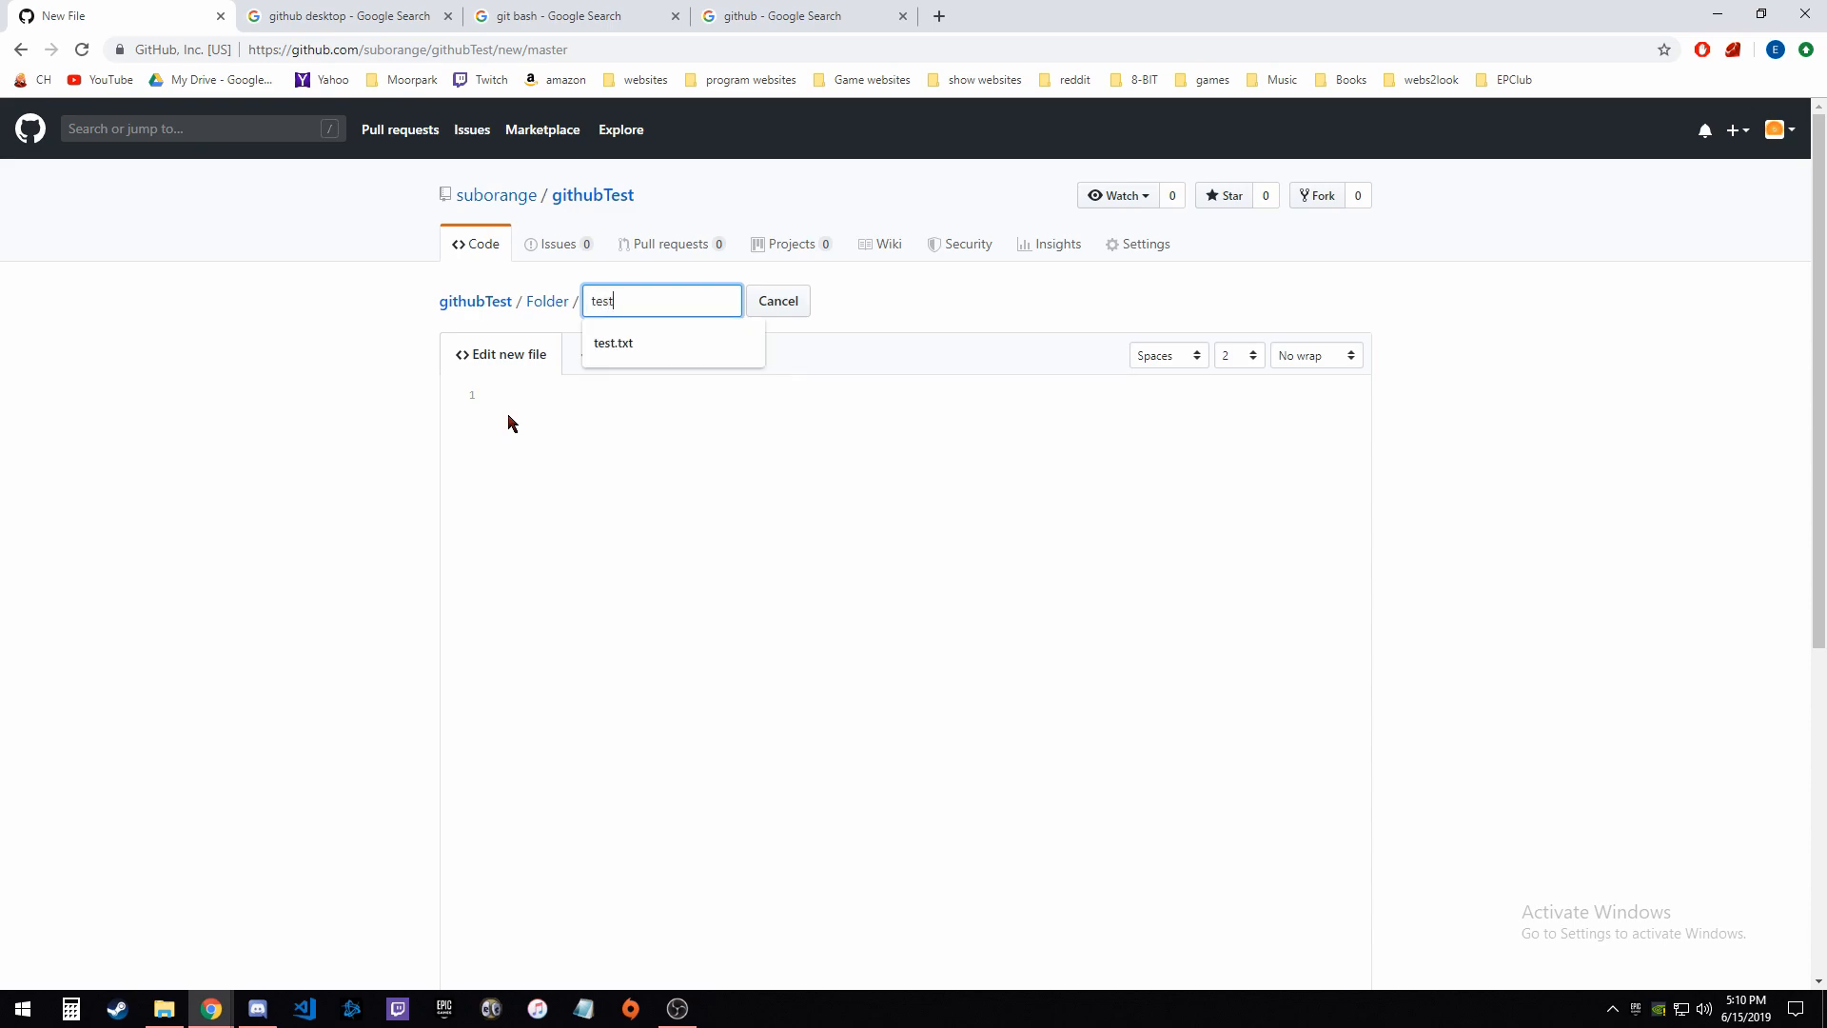
text(.txt)
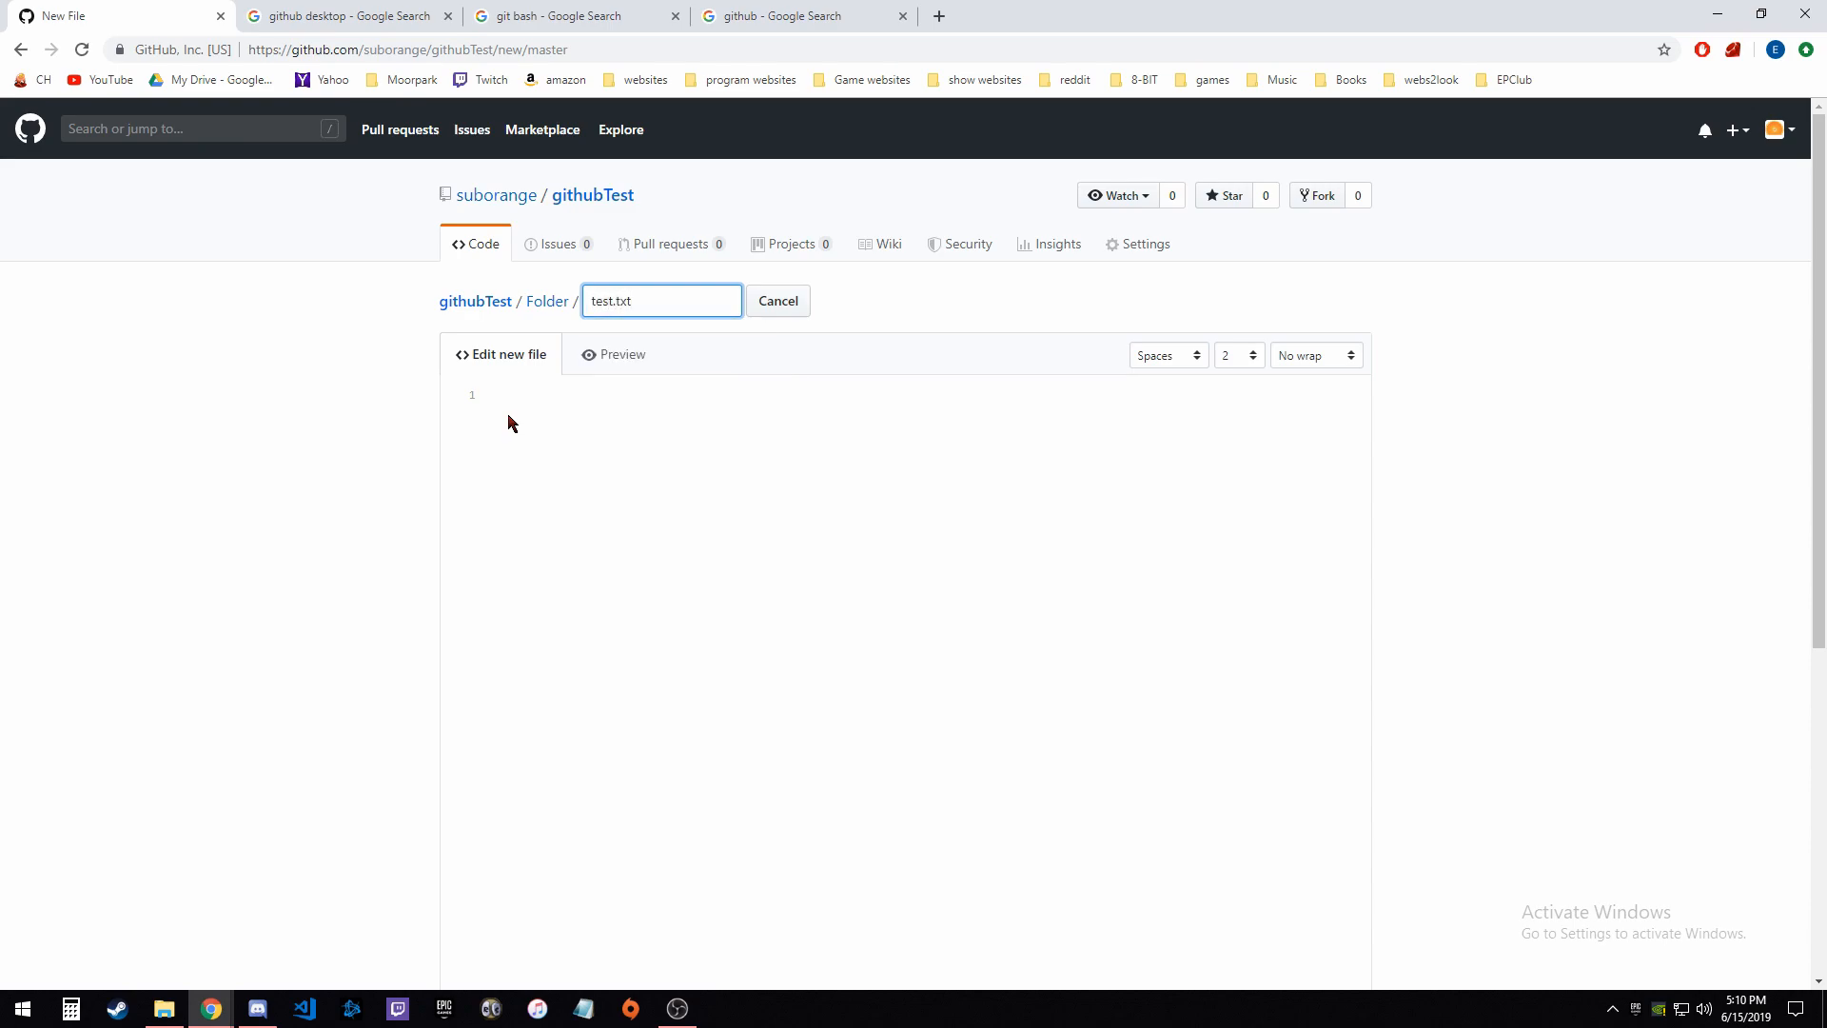
Step: Fill test.txt with a line of sample text starting with "test" and commit it directly to master with the message "amazing code"
click(603, 404)
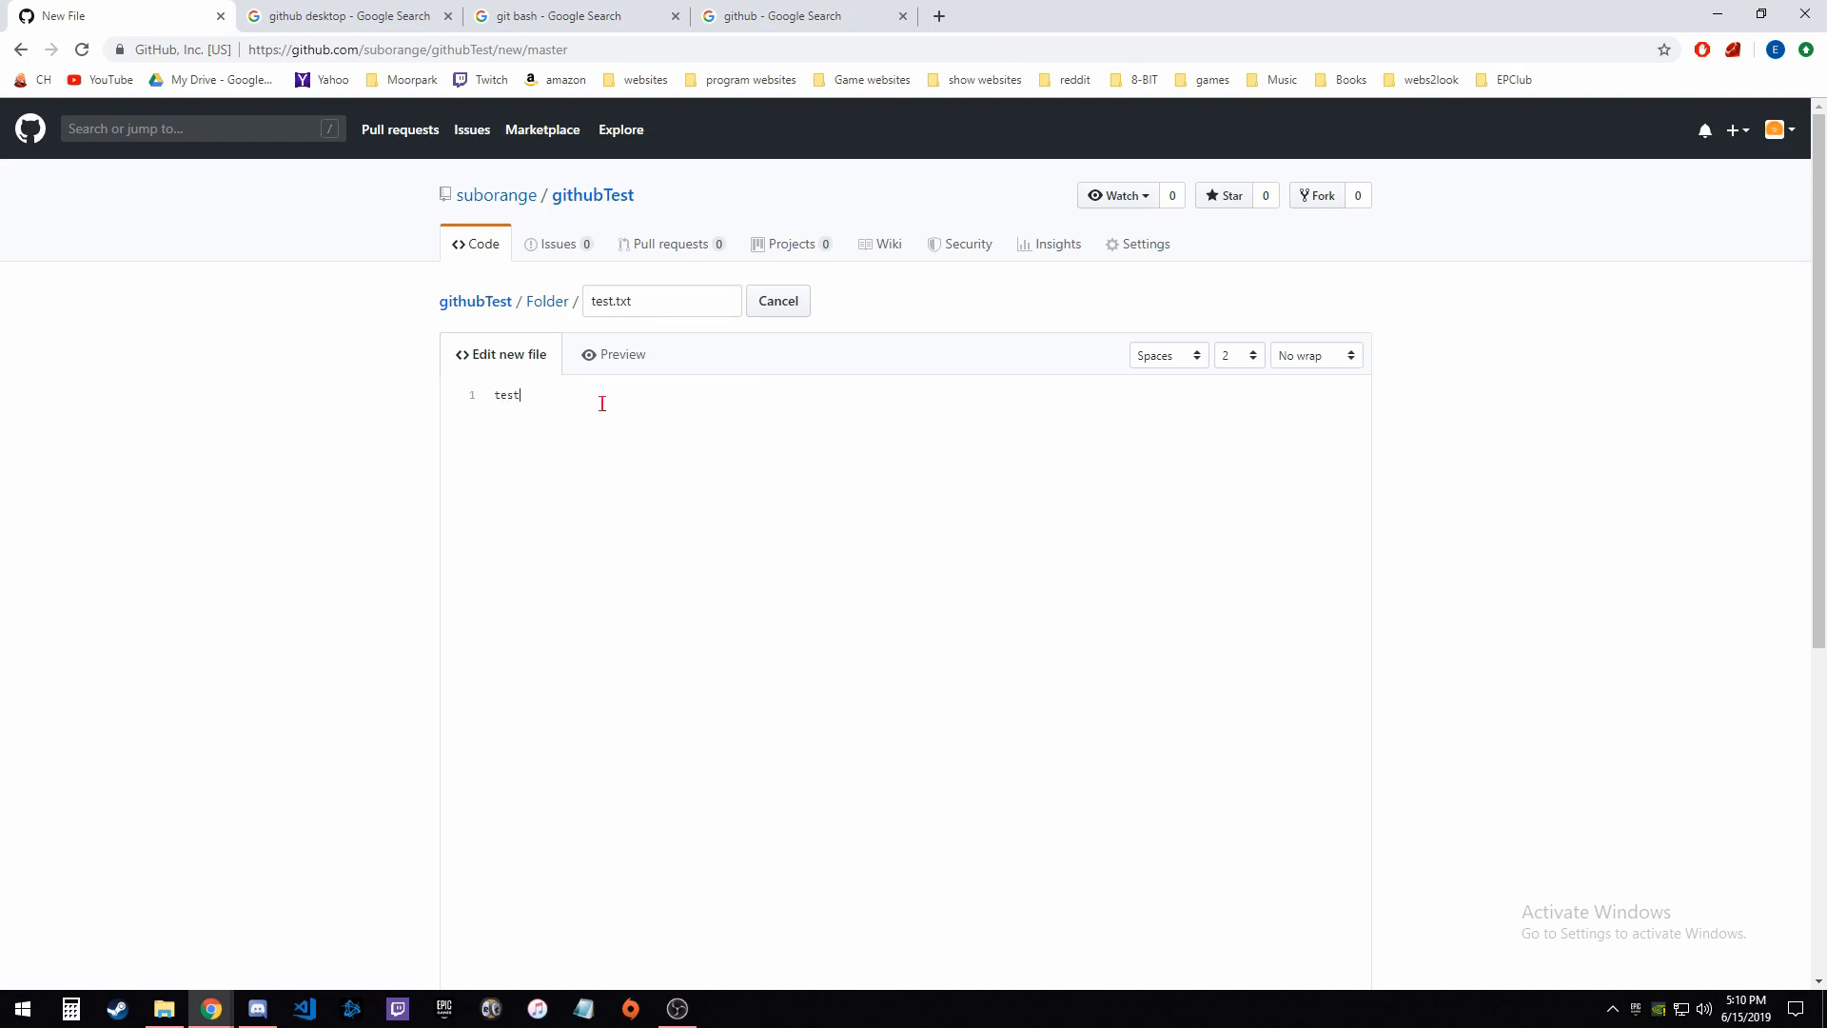
text(tesxt. mayube some cool doe idk)
scroll(367, 457, down, 6)
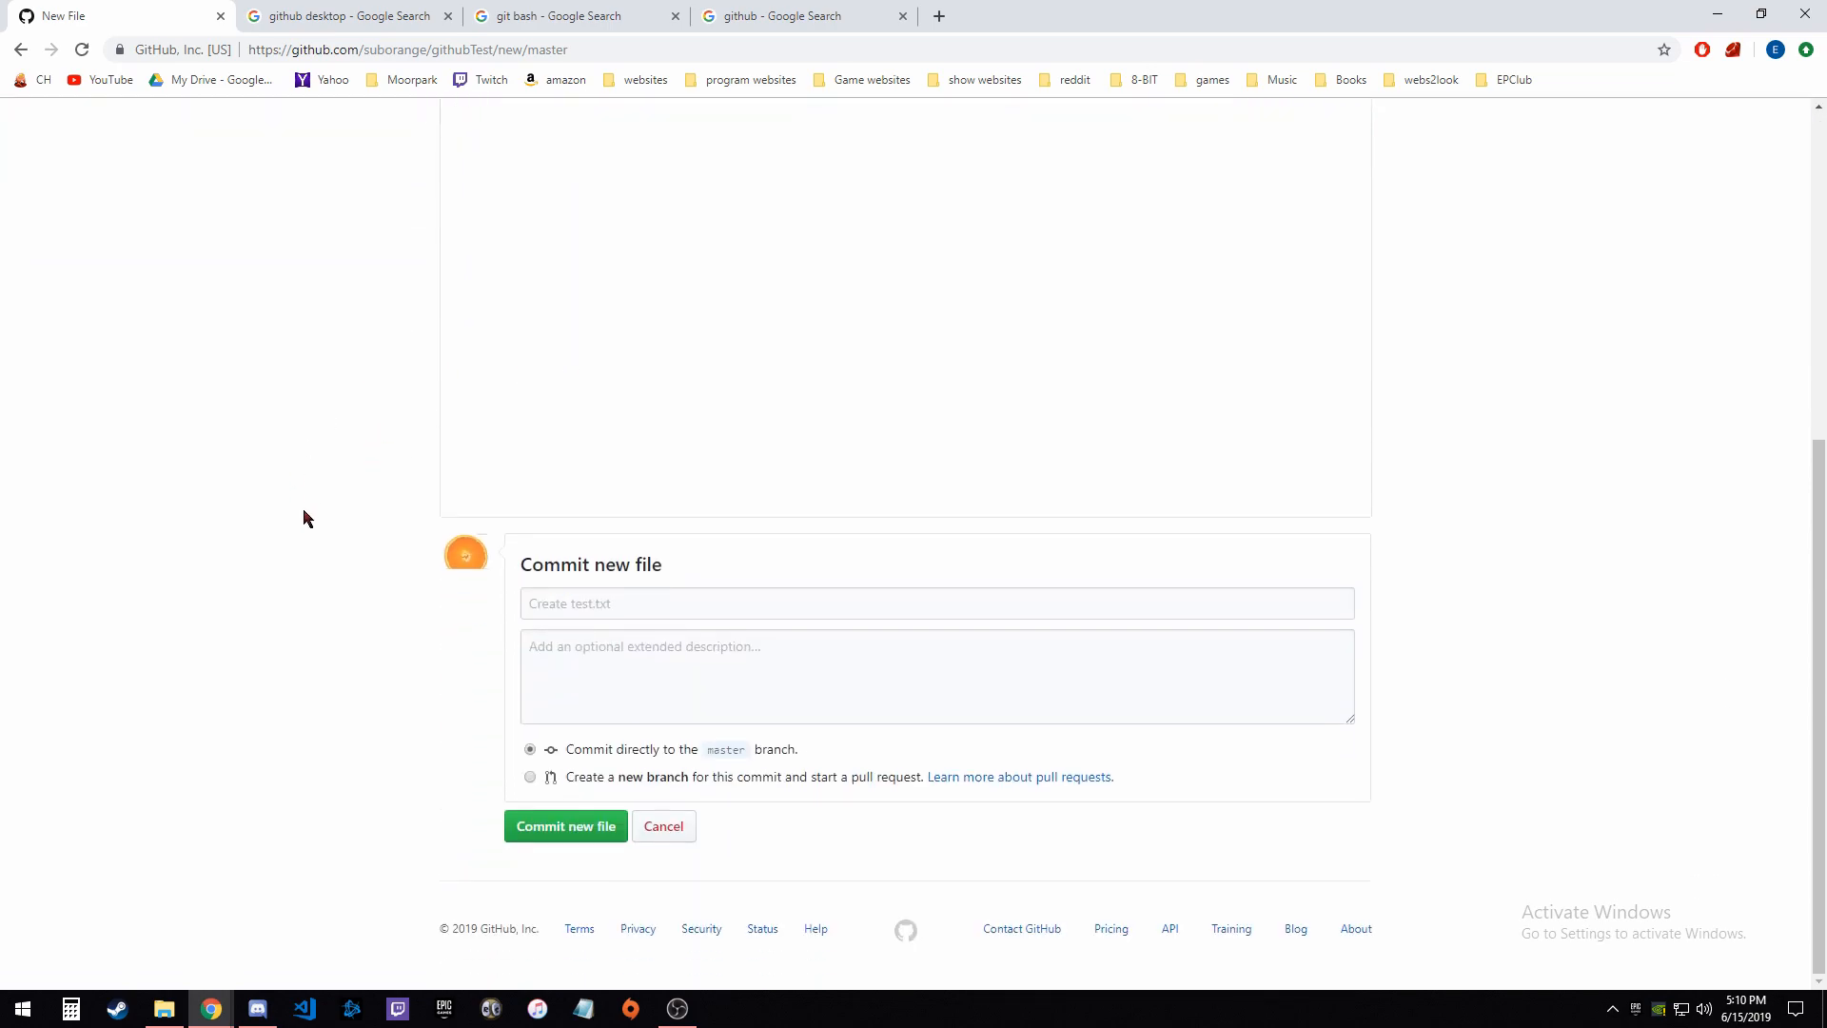
click(626, 606)
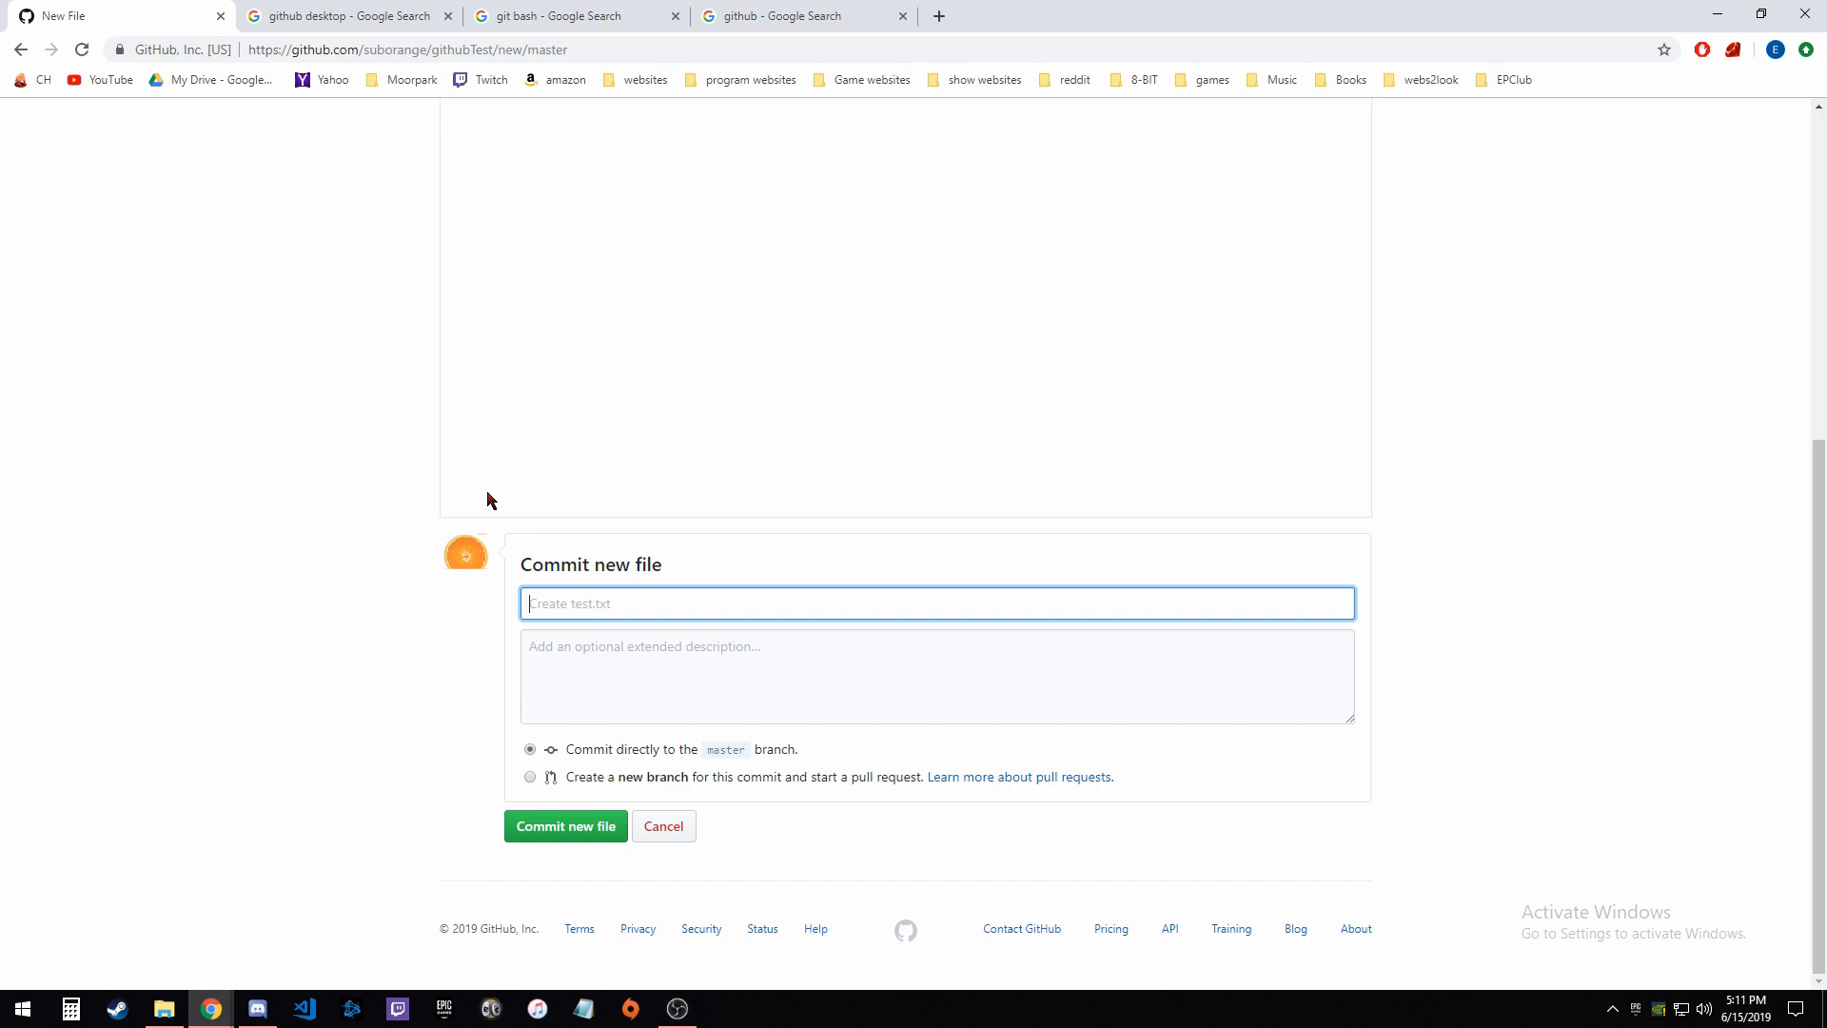
text(amazing code)
click(515, 826)
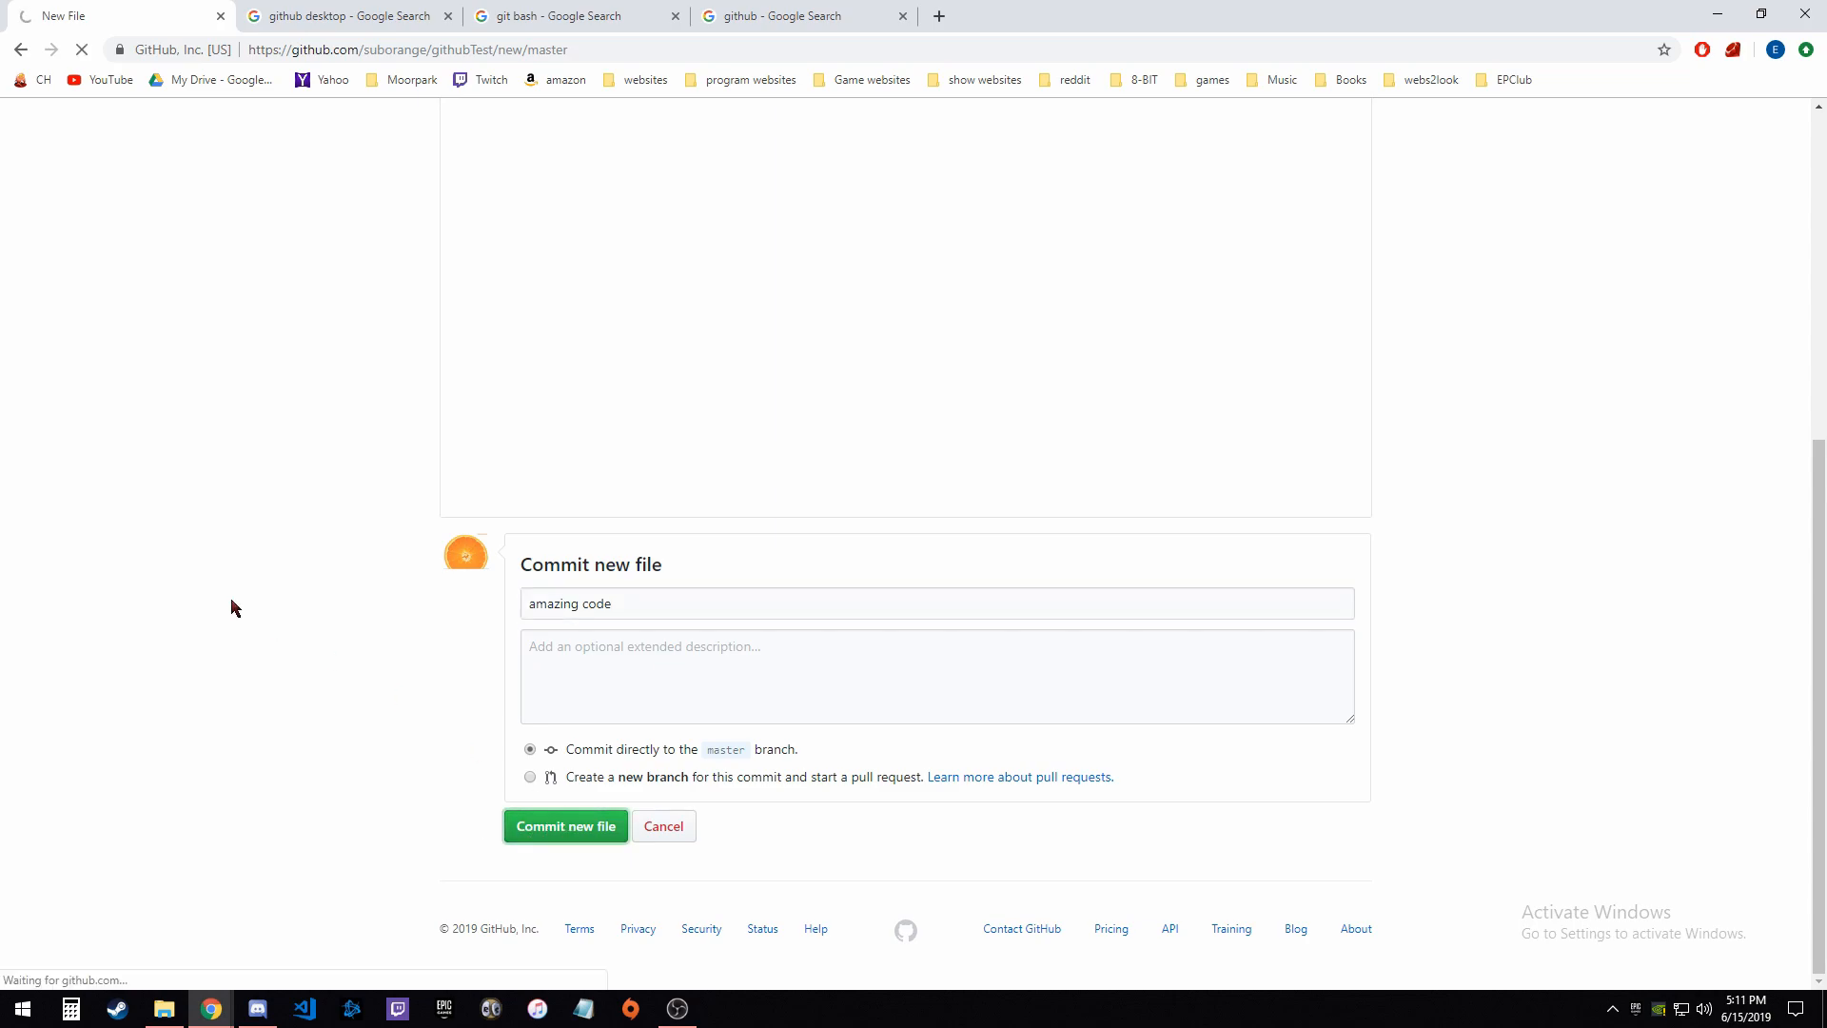
Step: View Folder from the repository's main page, and switch to the "github desktop" search results
click(596, 300)
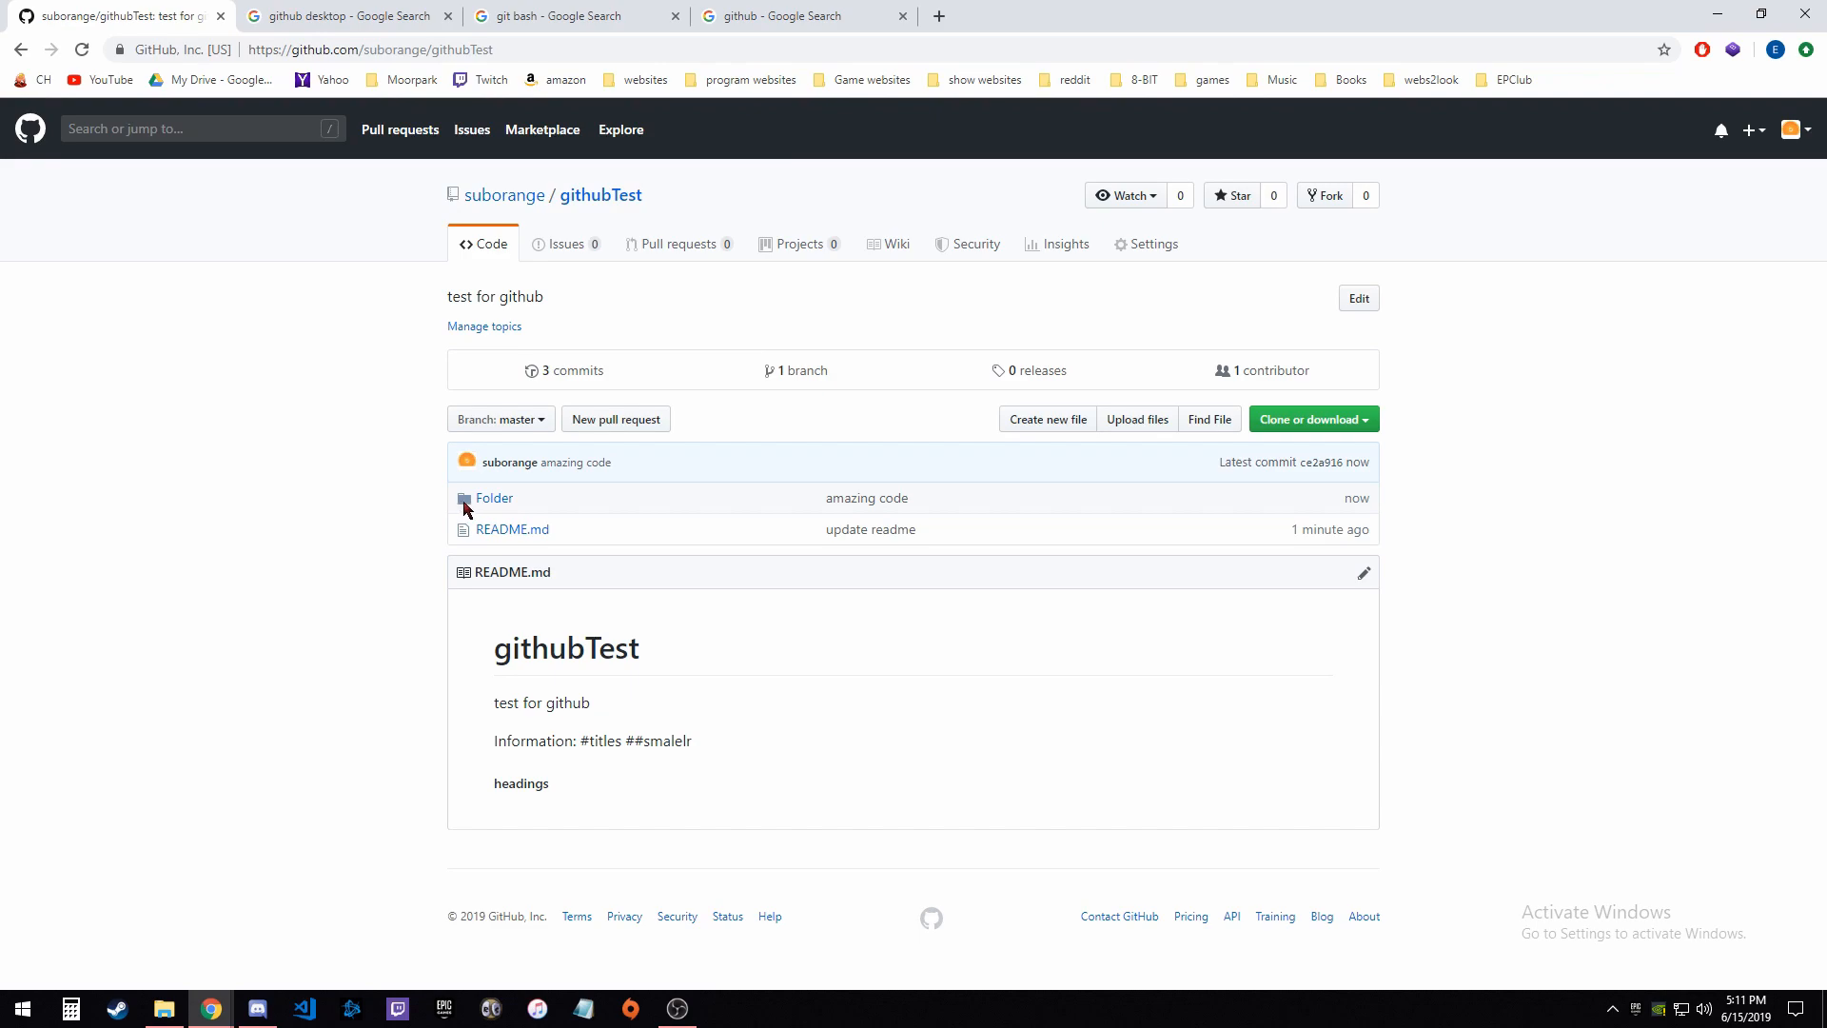
click(489, 500)
key(ctrl+Tab)
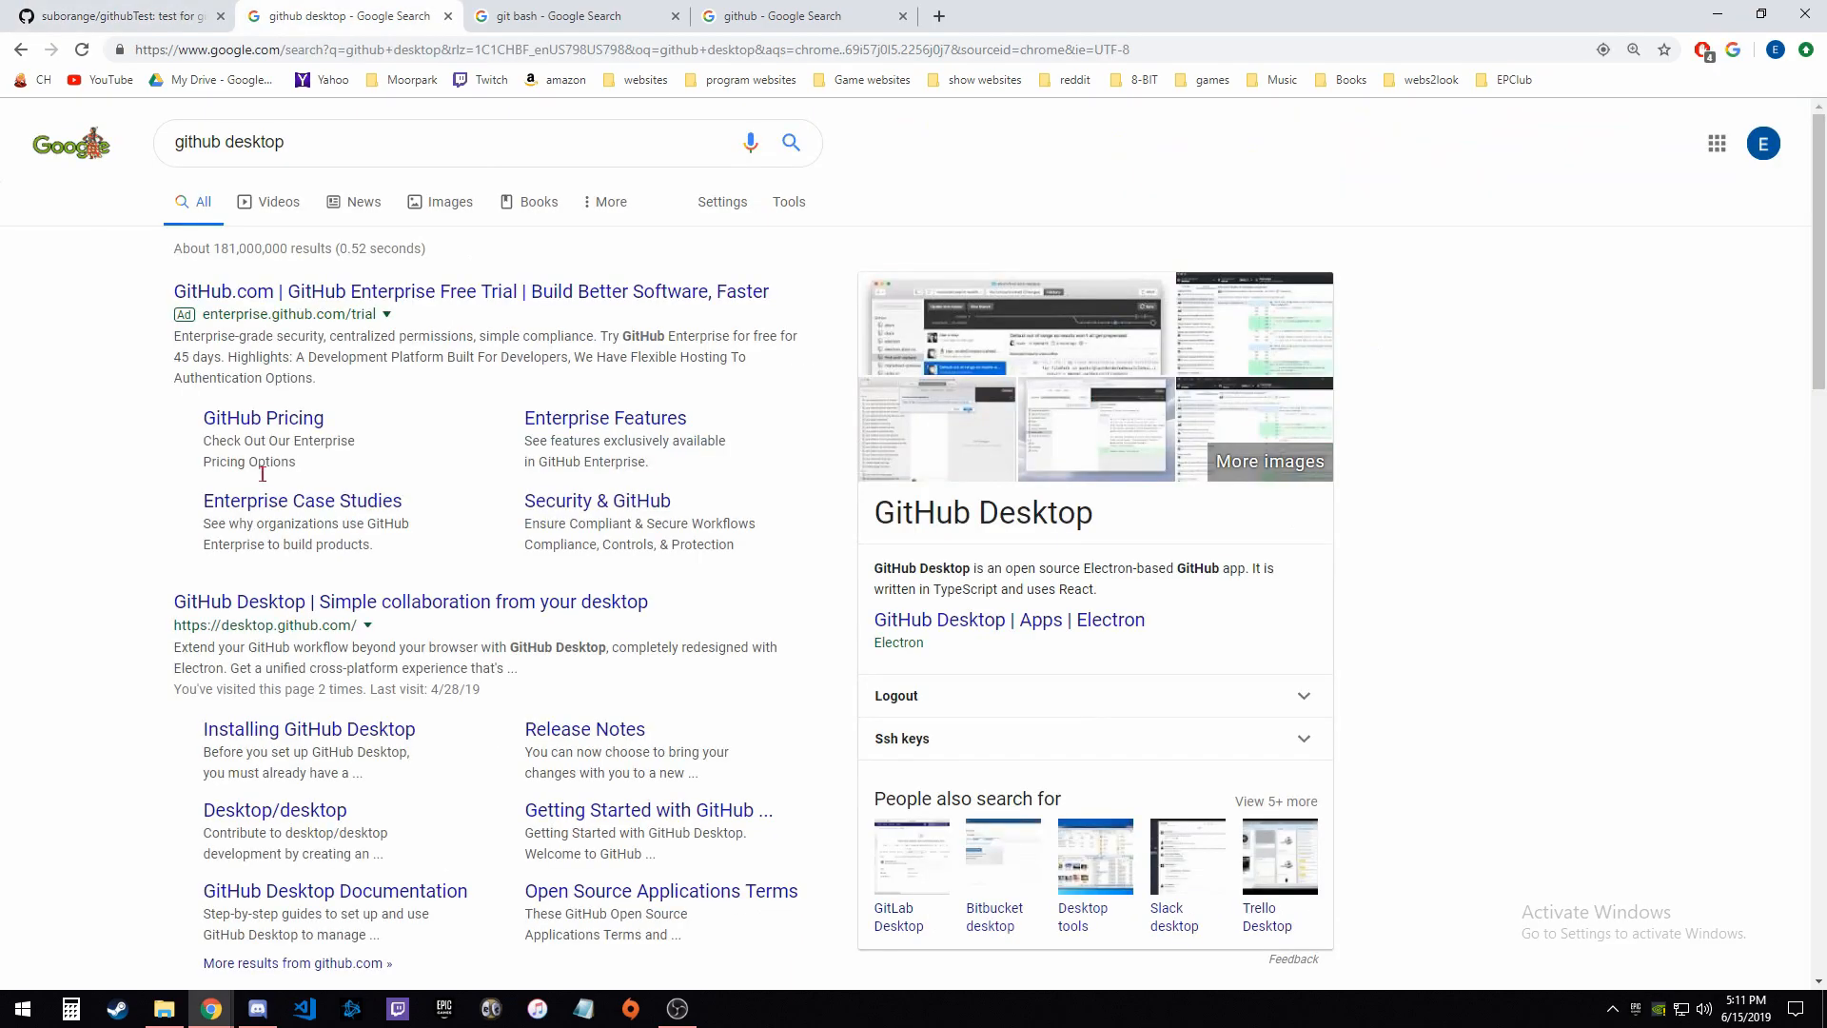